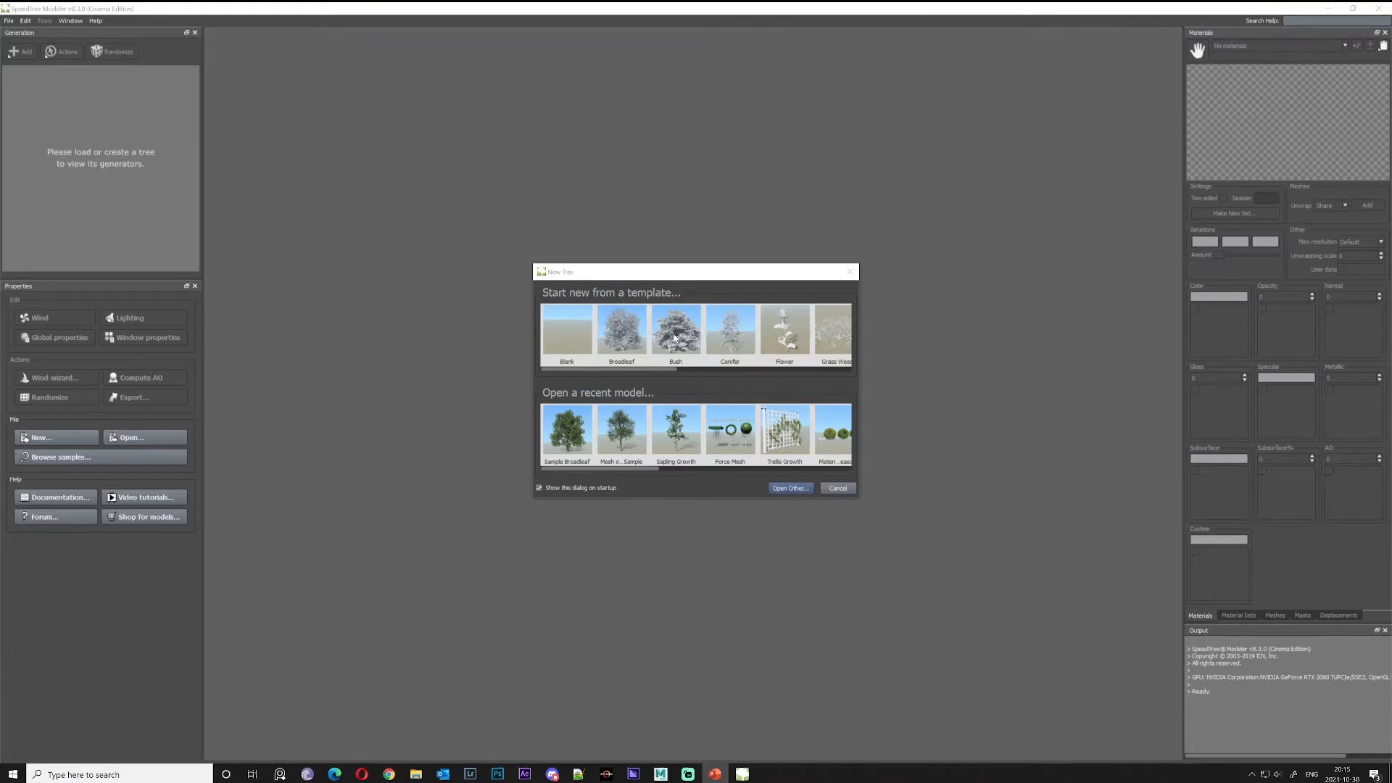
Look through the recent models and start a new tree from the Blank template
drag(672, 275, 663, 276)
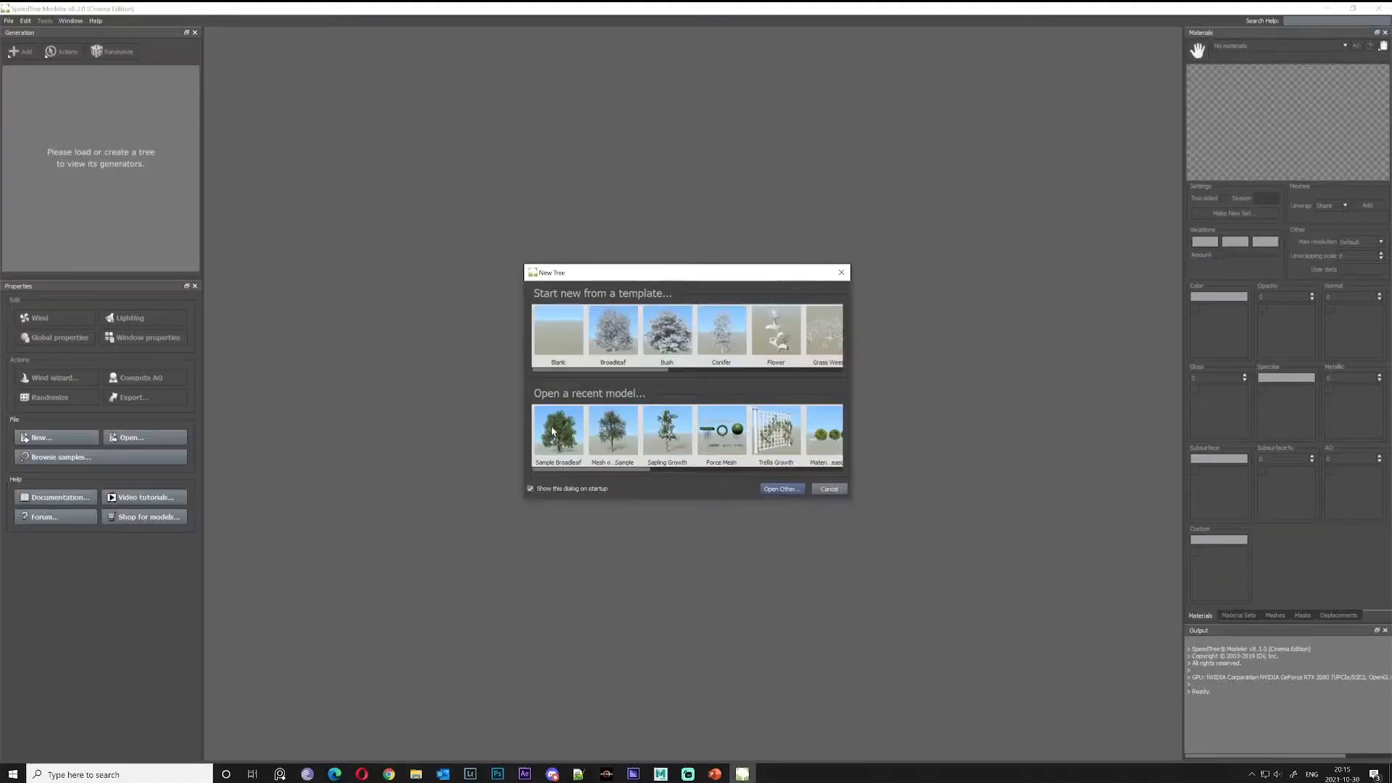
drag(640, 470, 855, 468)
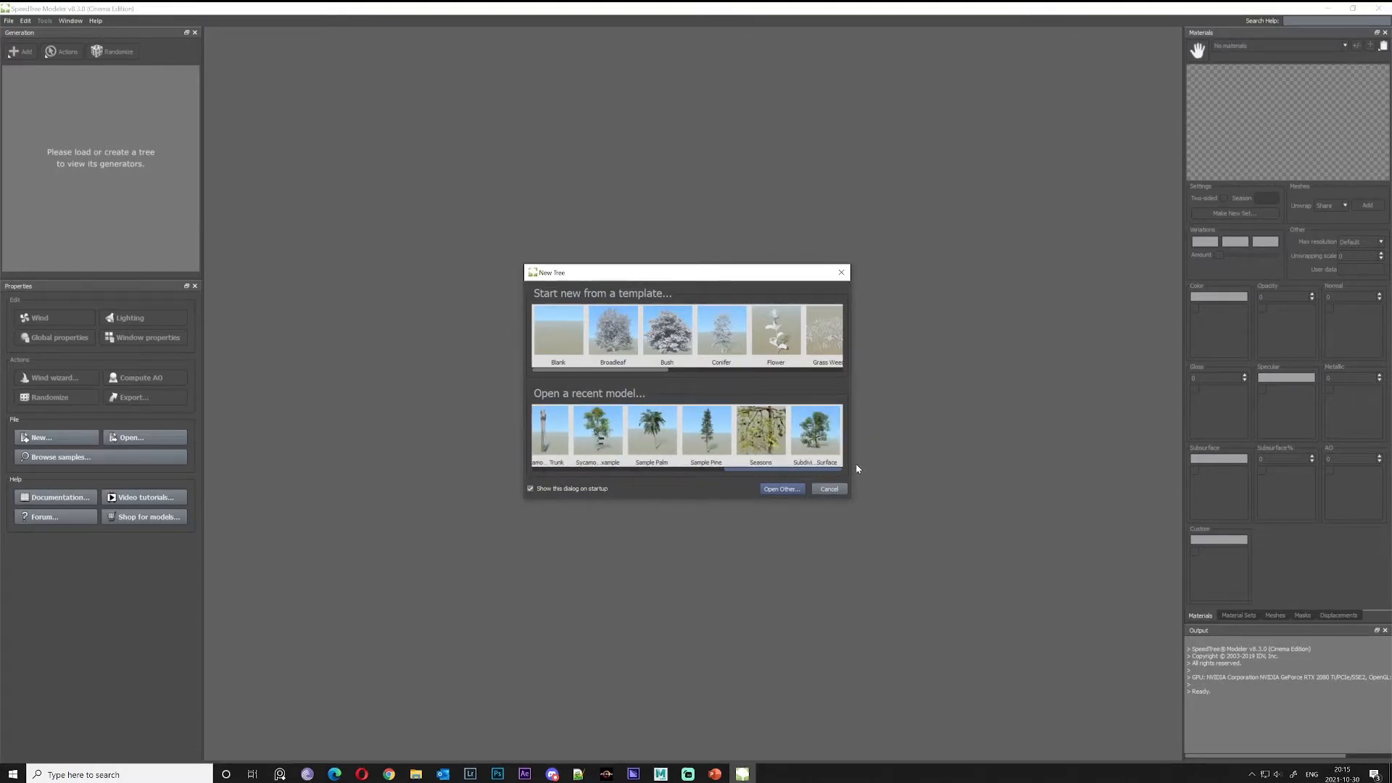
drag(817, 471, 533, 470)
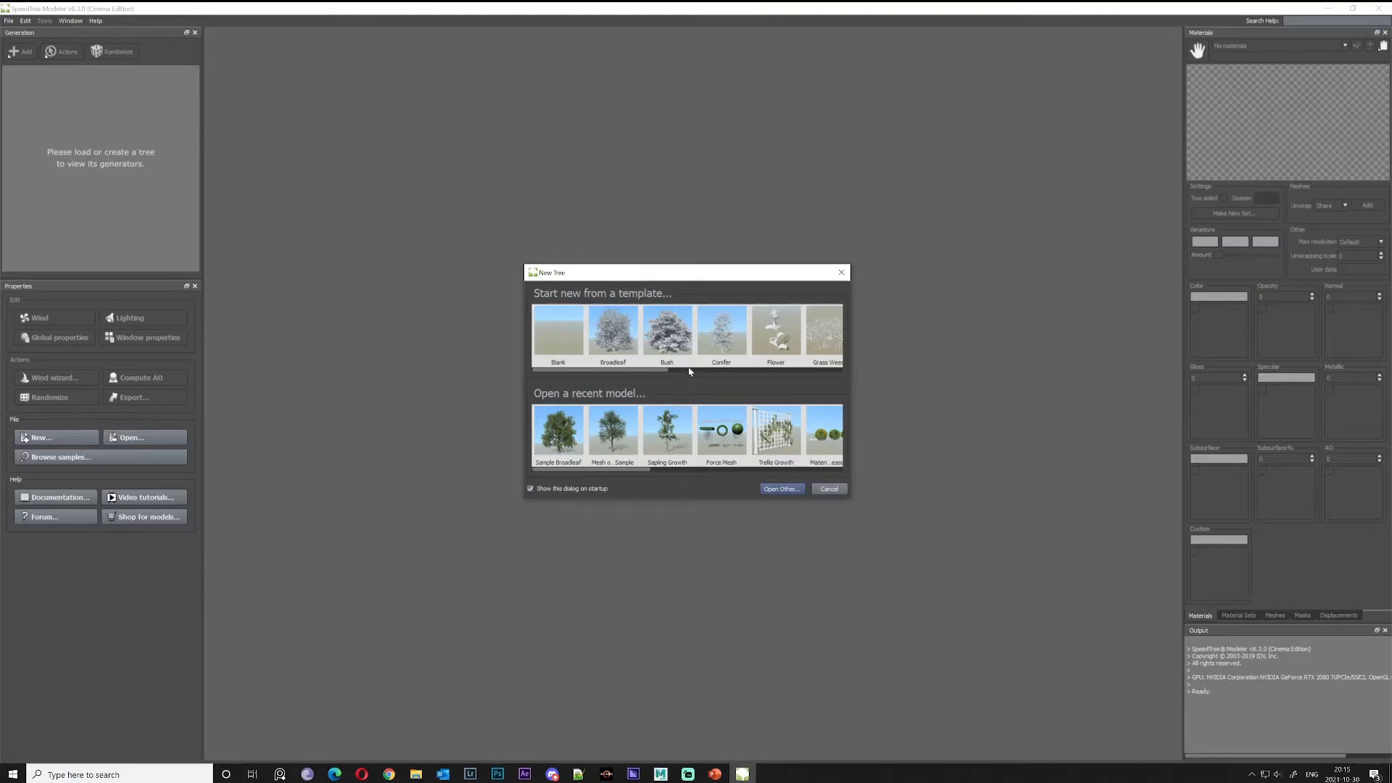
click(563, 332)
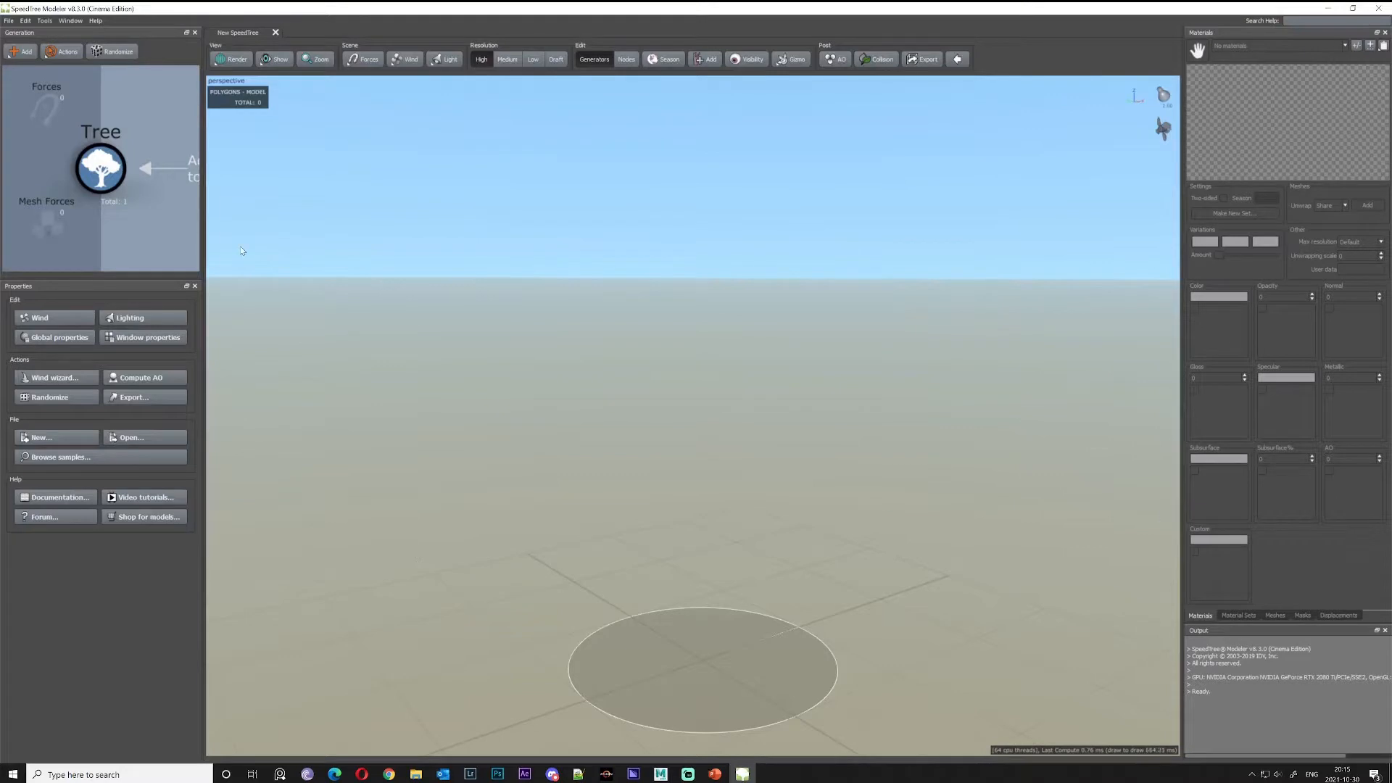
Reset the window layout
click(70, 21)
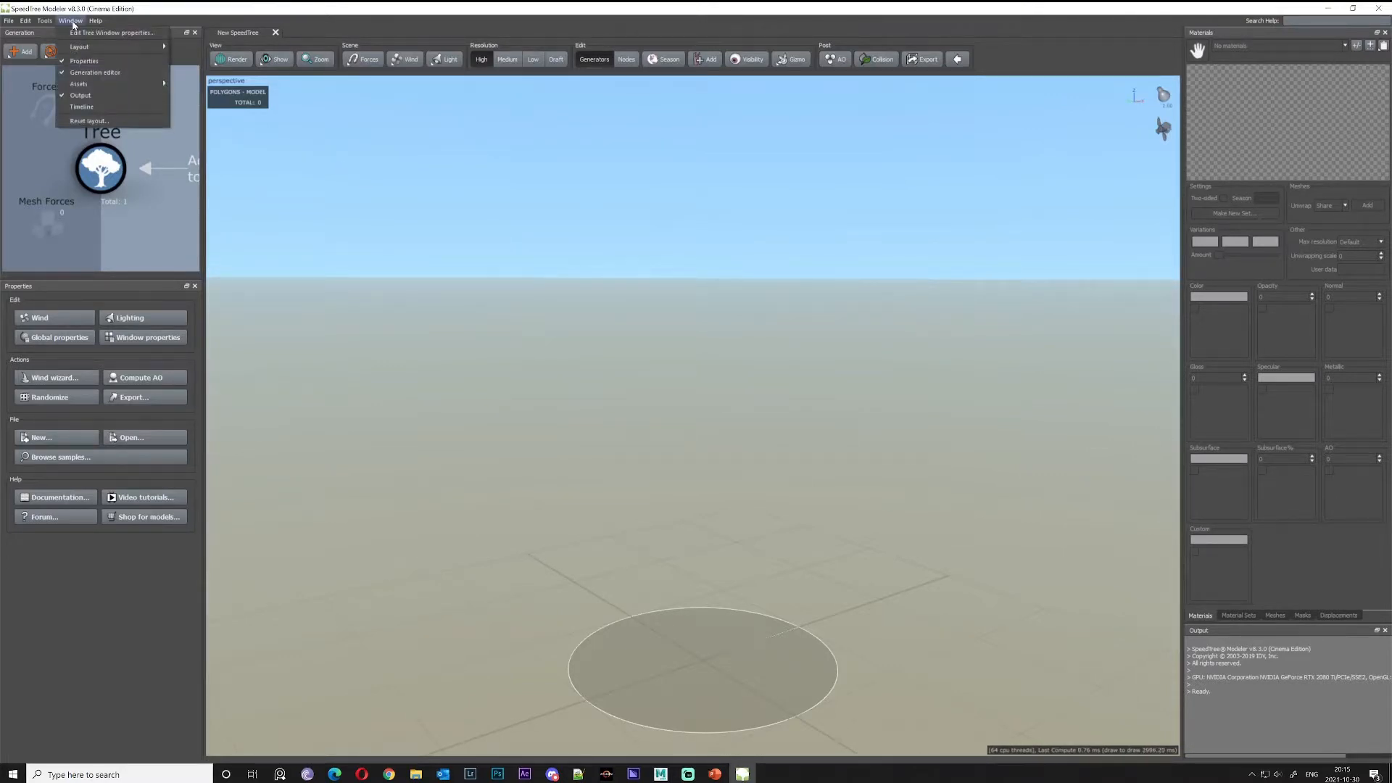
click(71, 21)
click(71, 21)
click(101, 122)
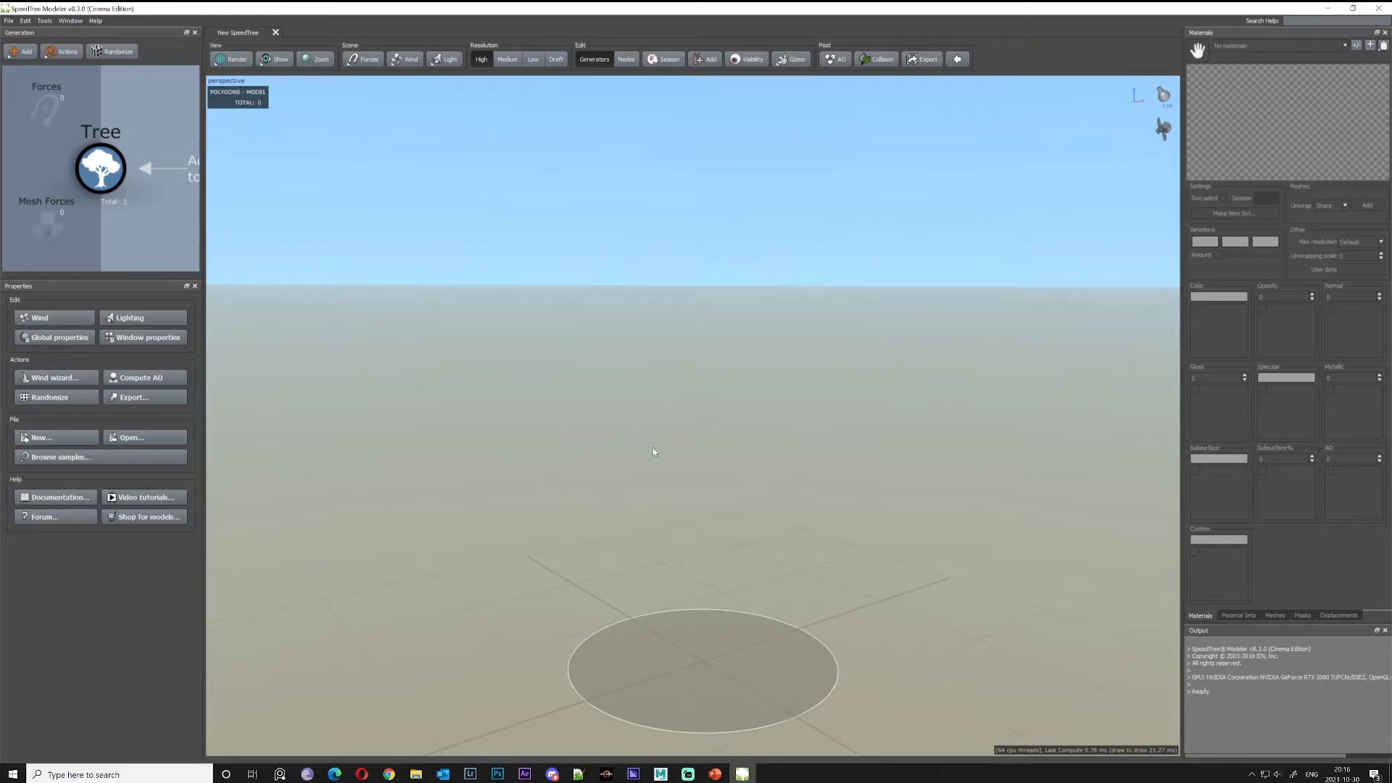
Add Trunk geometry to the Tree generator
drag(653, 452, 596, 374)
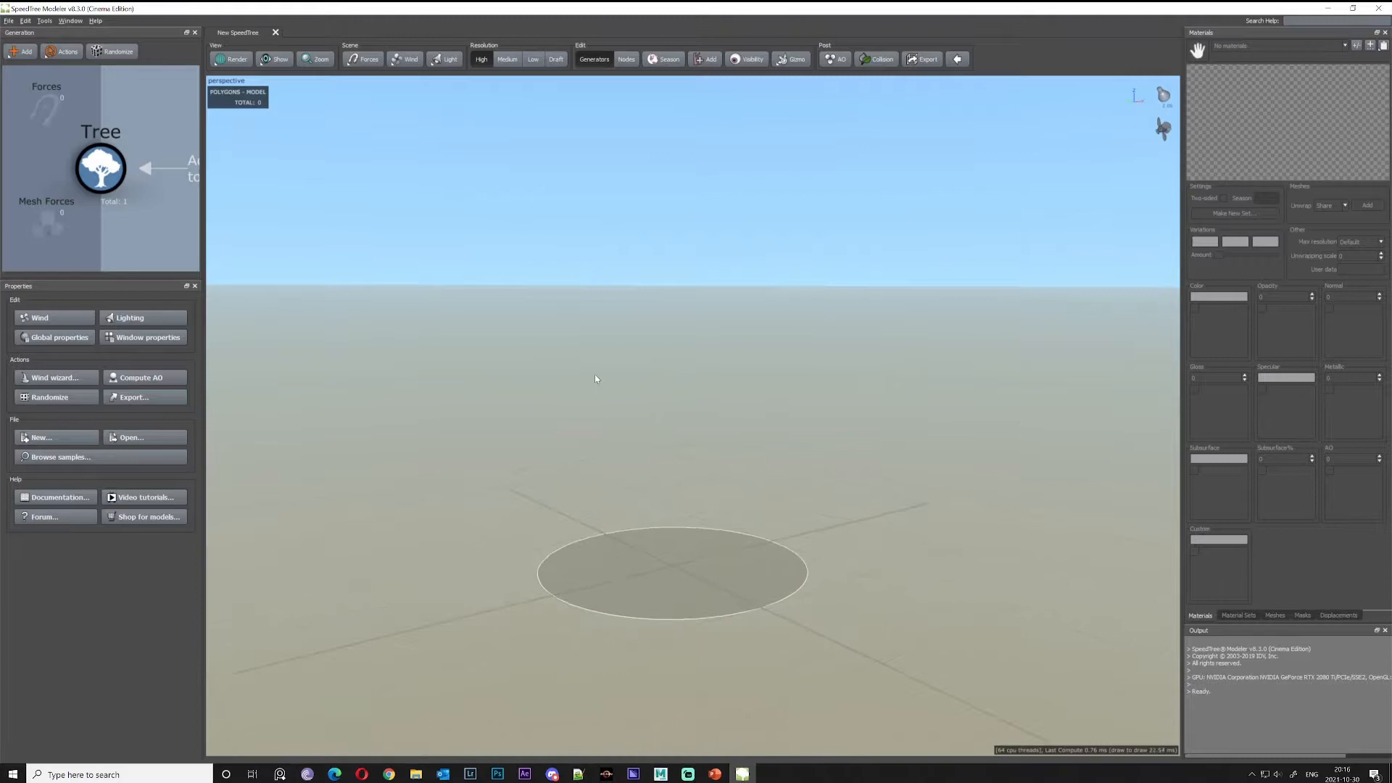
click(109, 178)
right_click(98, 166)
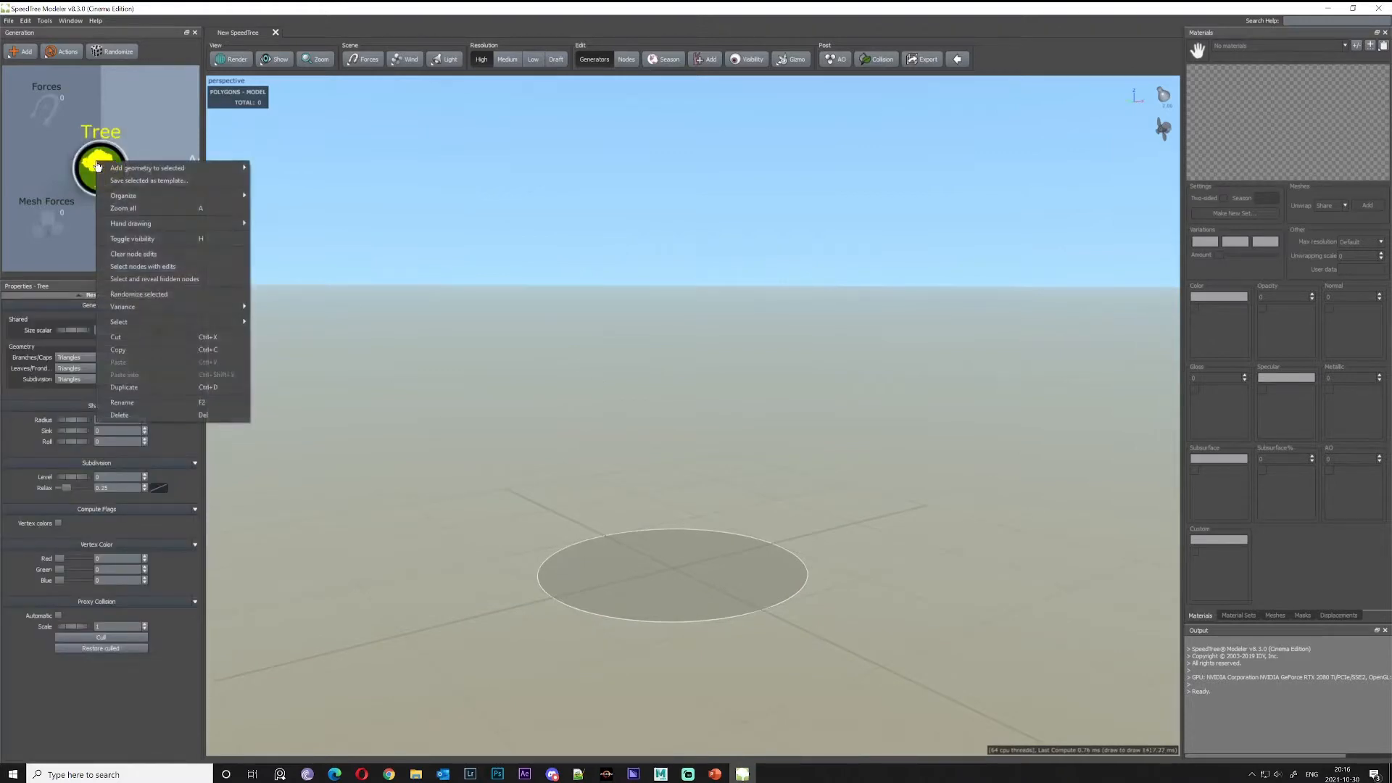
mouse_move(210, 168)
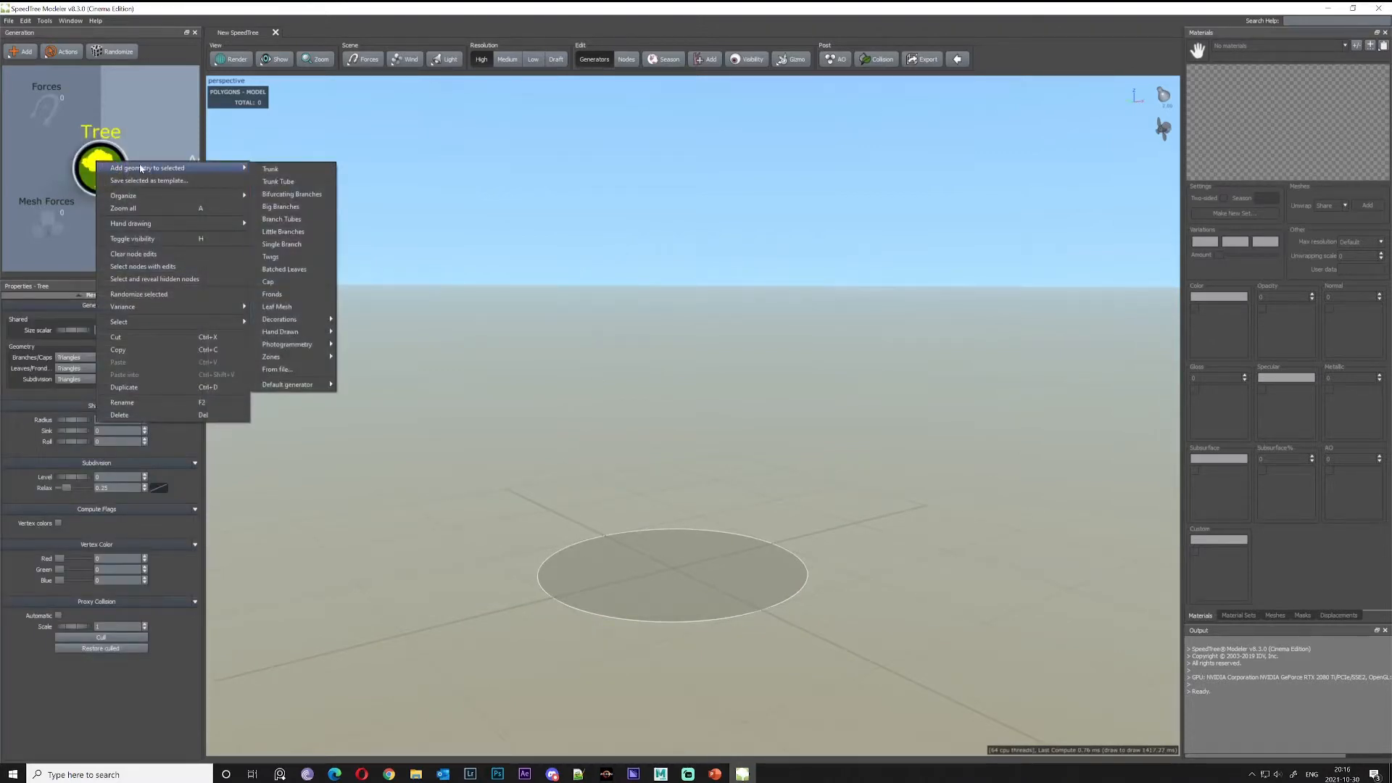
click(282, 169)
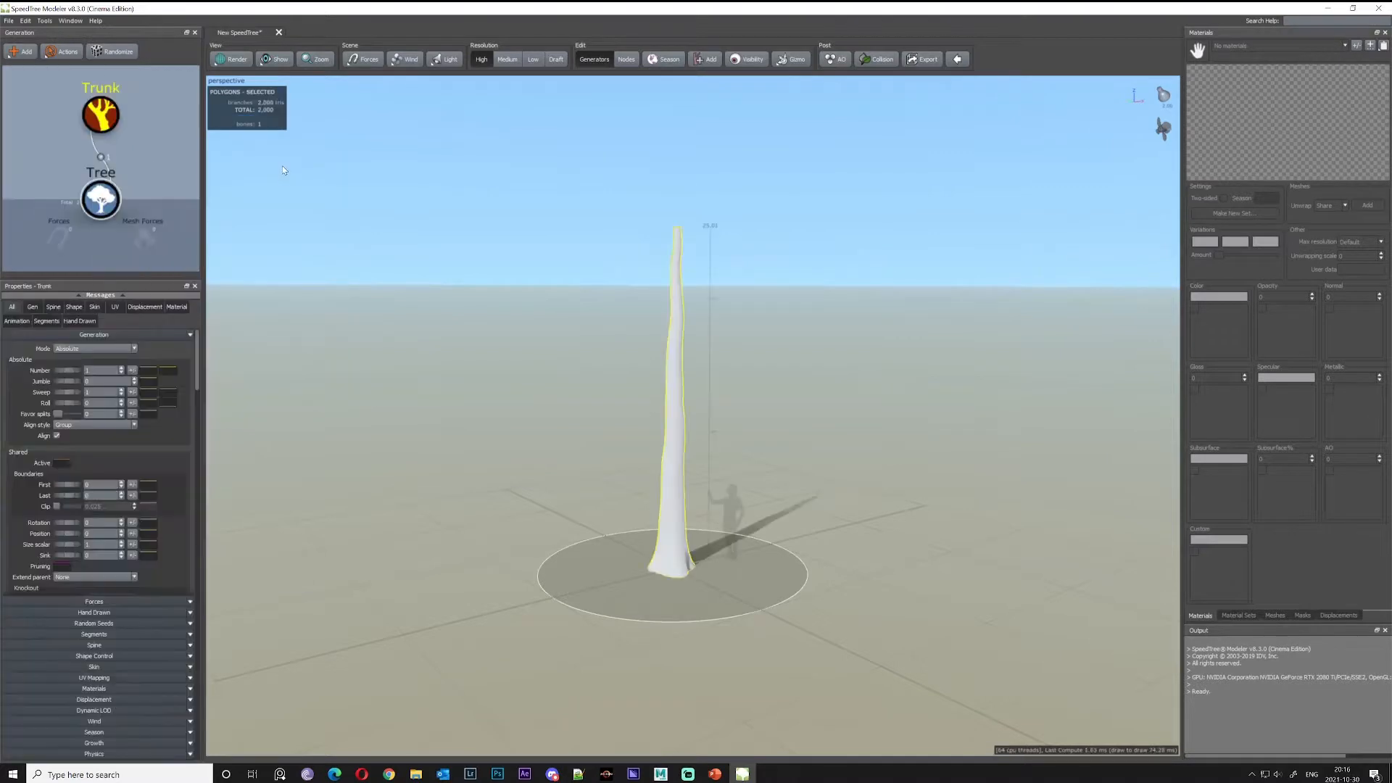
Examine the Trunk and Tree generators in the generation graph and their properties
scroll(116, 186, up, 2)
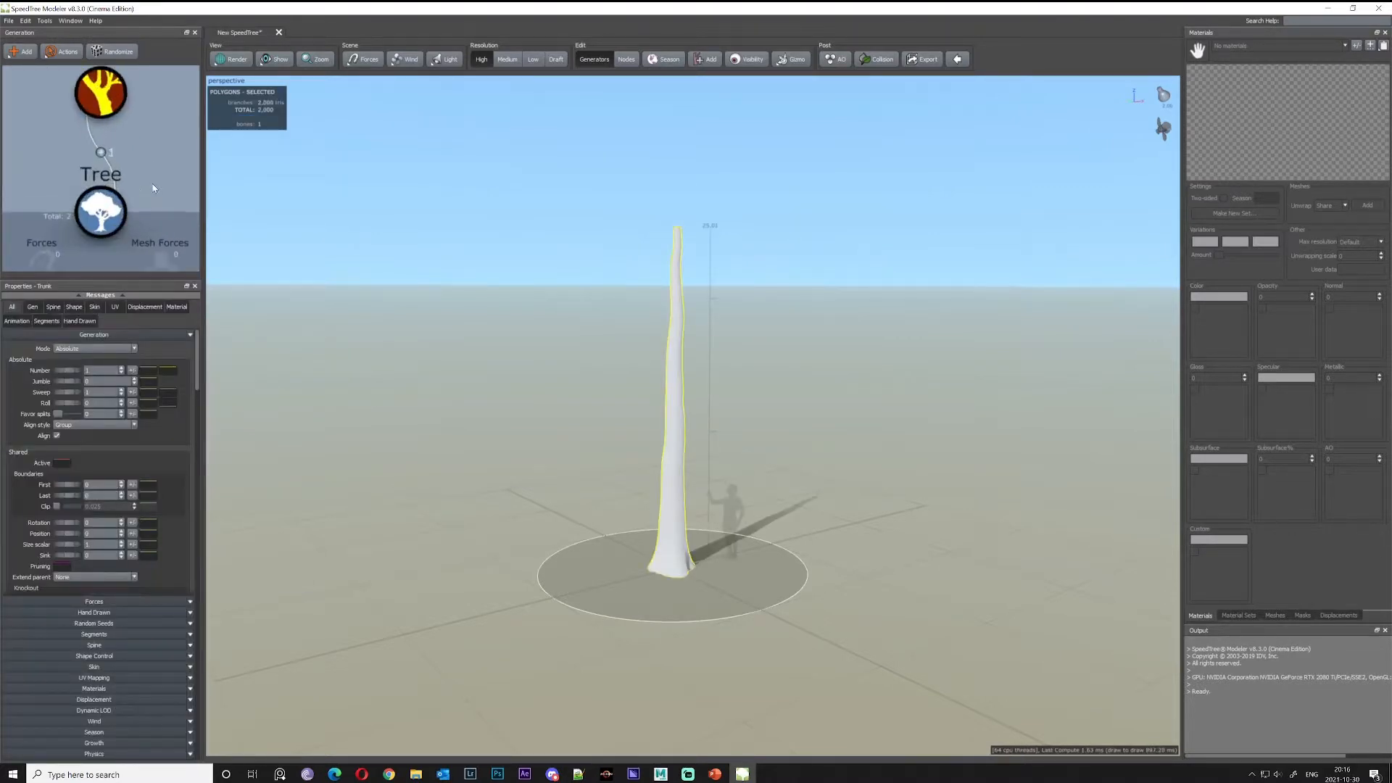
click(116, 186)
scroll(153, 182, down, 2)
scroll(154, 180, down, 1)
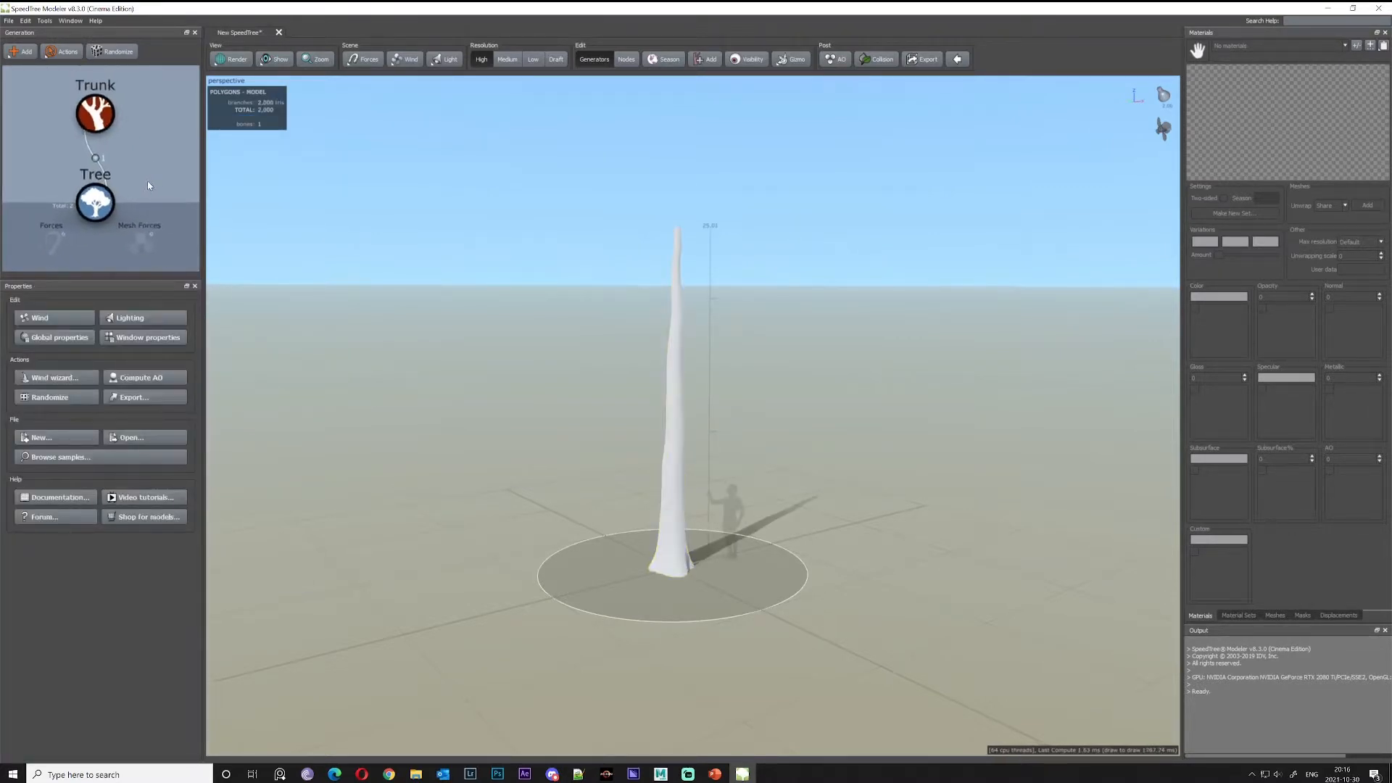
click(90, 111)
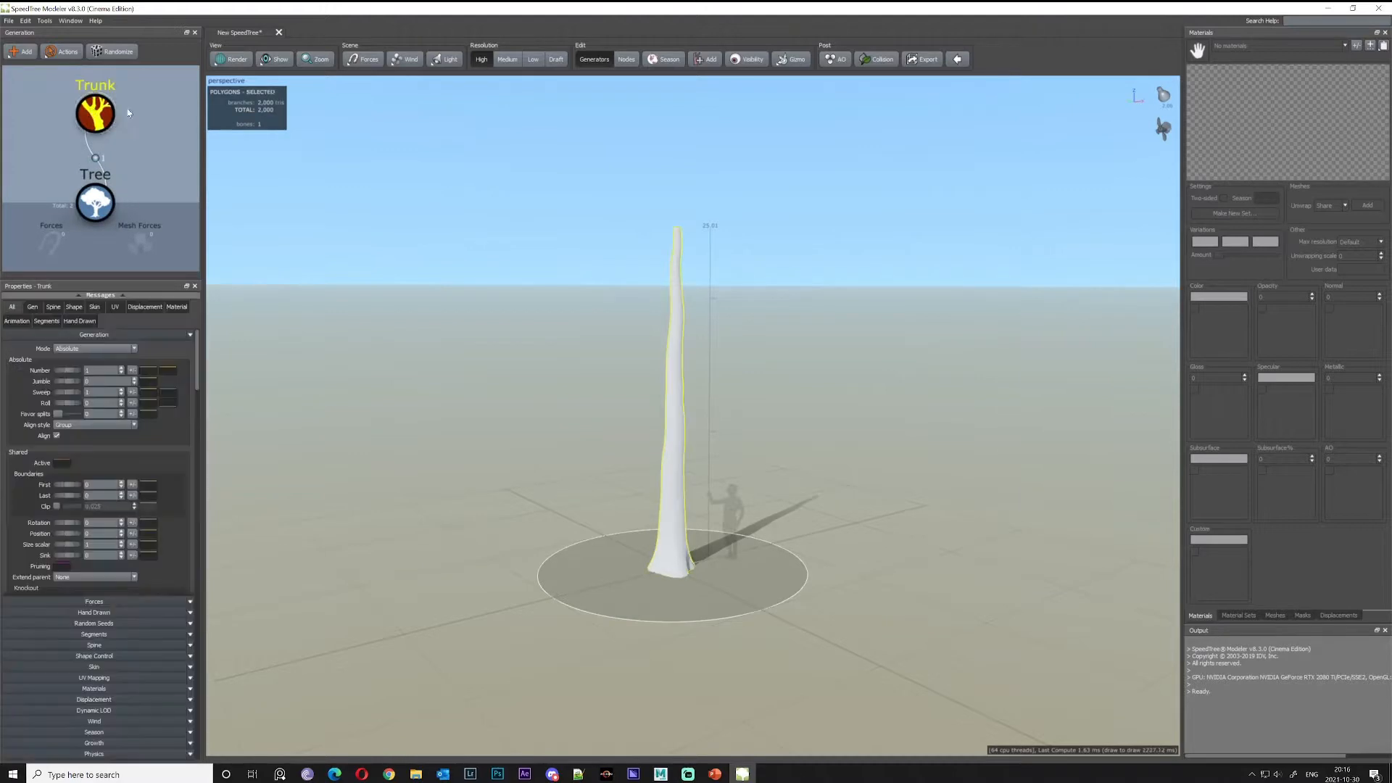
click(105, 208)
click(90, 110)
scroll(150, 143, up, 3)
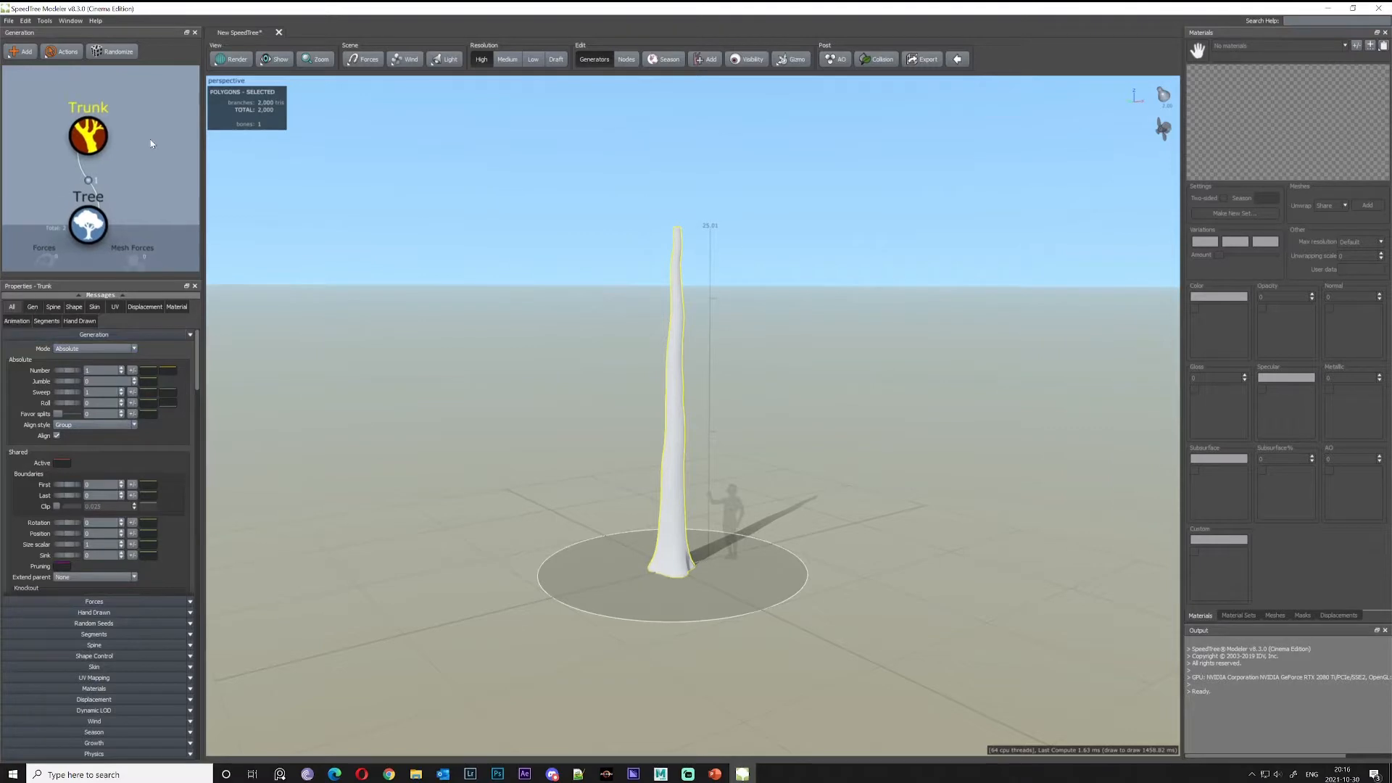
scroll(150, 143, down, 3)
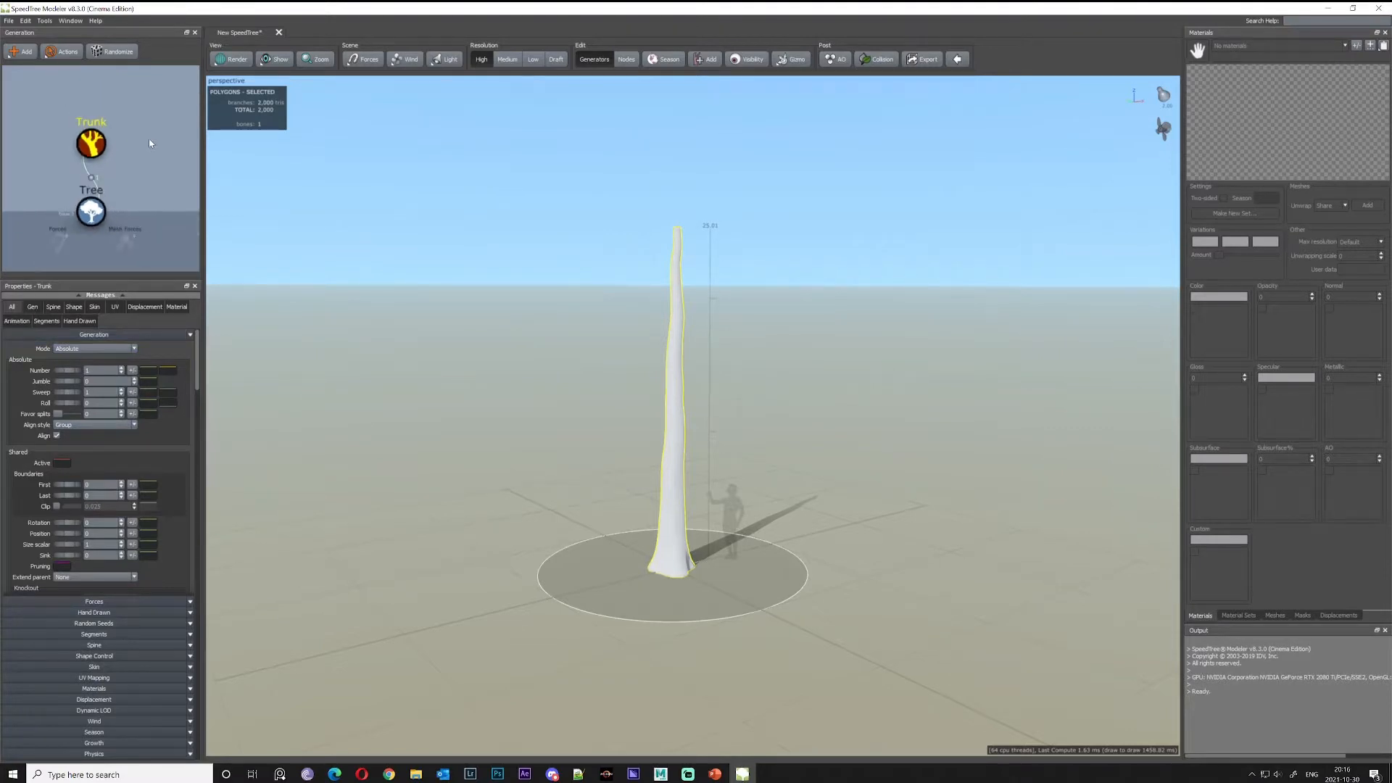
Add Big Branches geometry to the Trunk generator
right_click(83, 156)
mouse_move(125, 160)
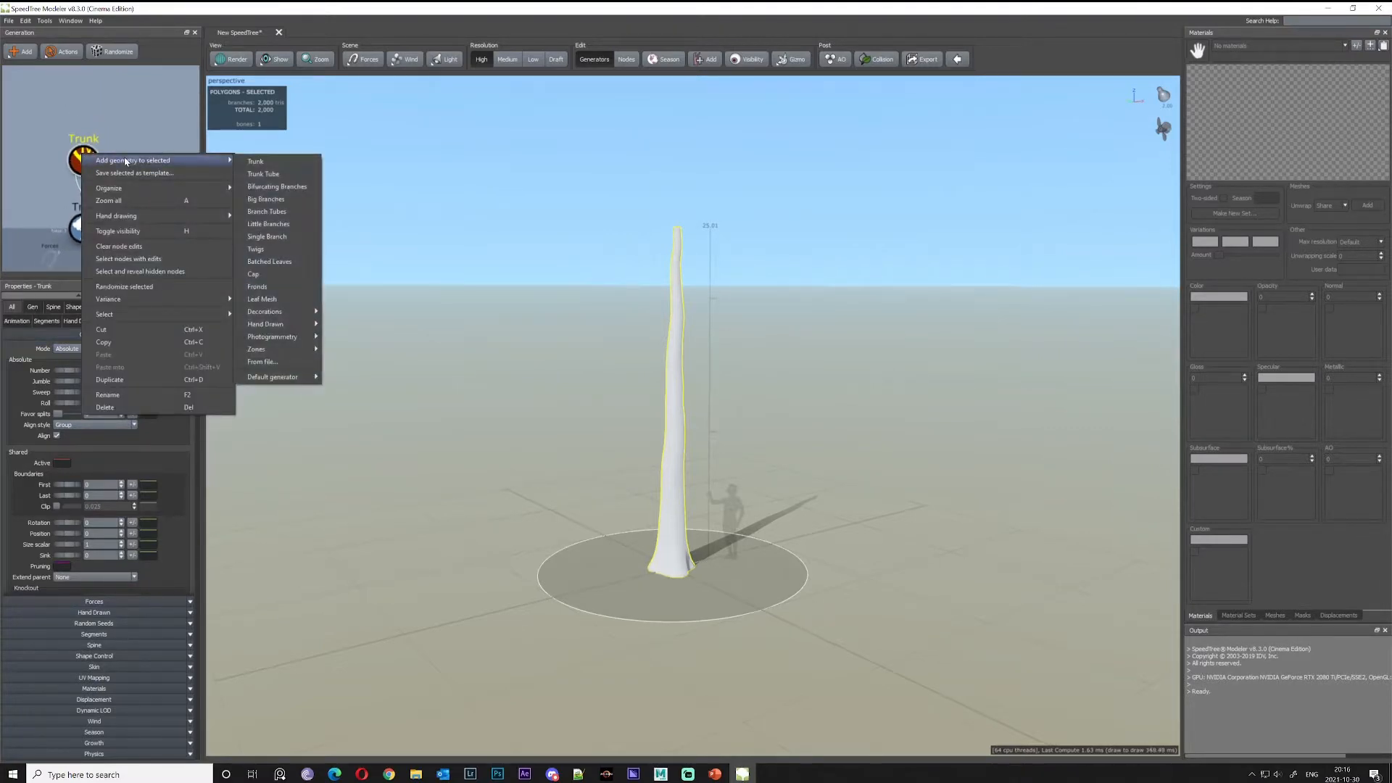
click(265, 201)
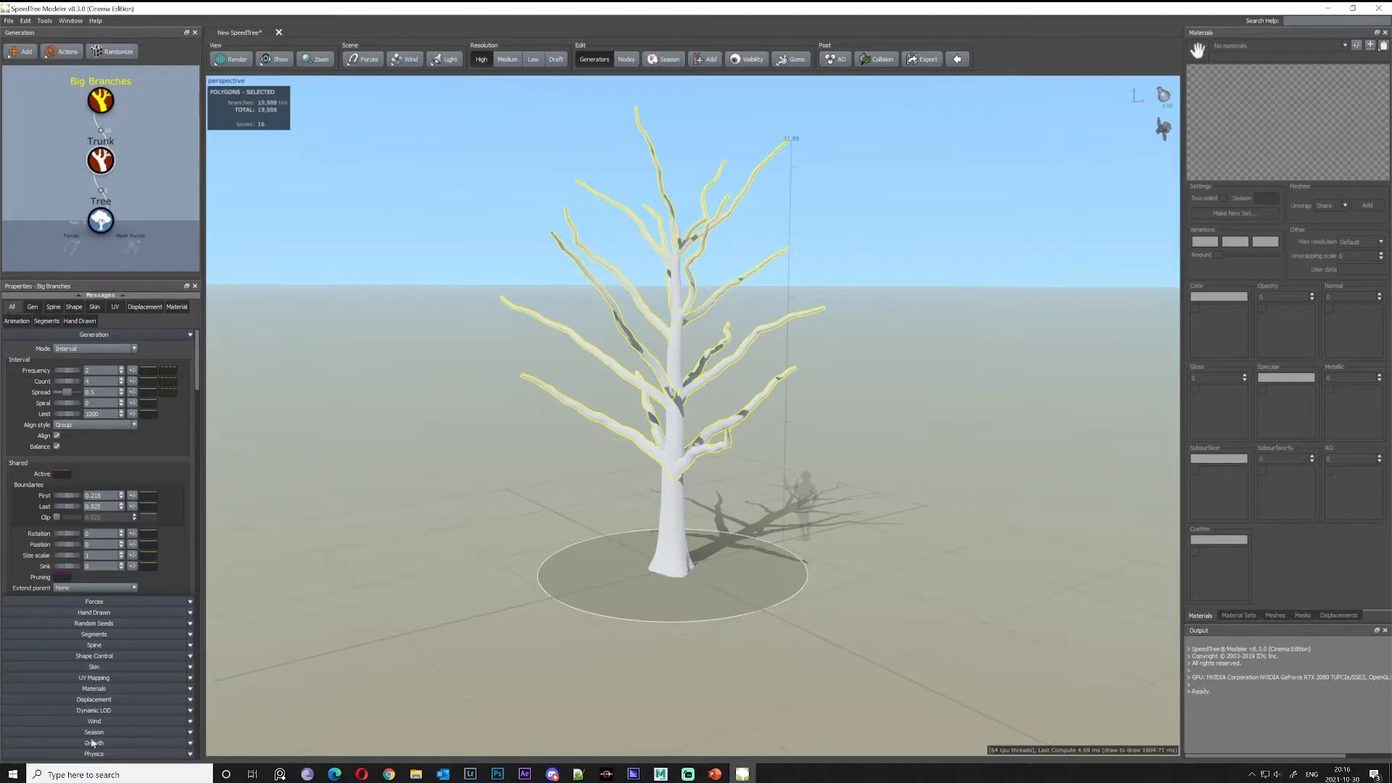
Reduce the Big Branches count to 2 and set their spiral to -0.12
click(32, 309)
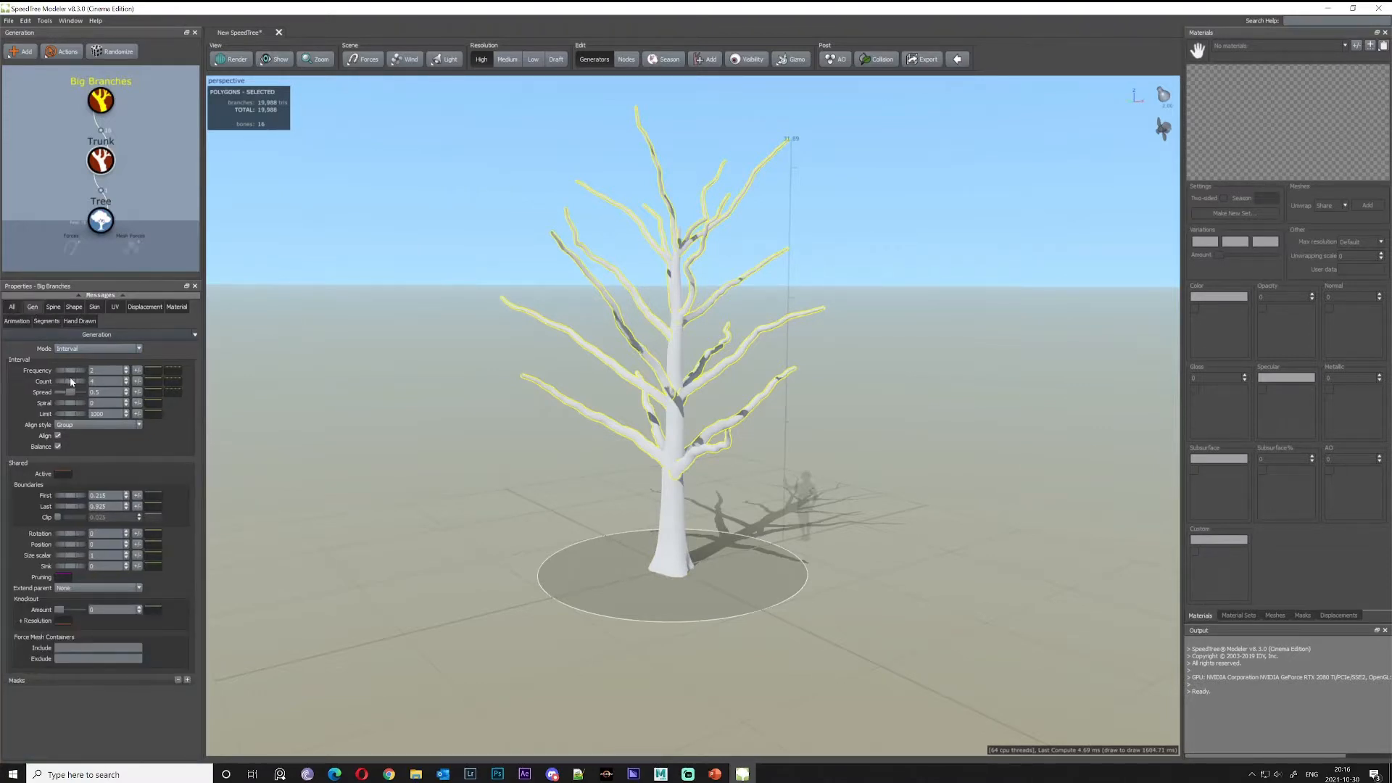
drag(71, 382, 67, 376)
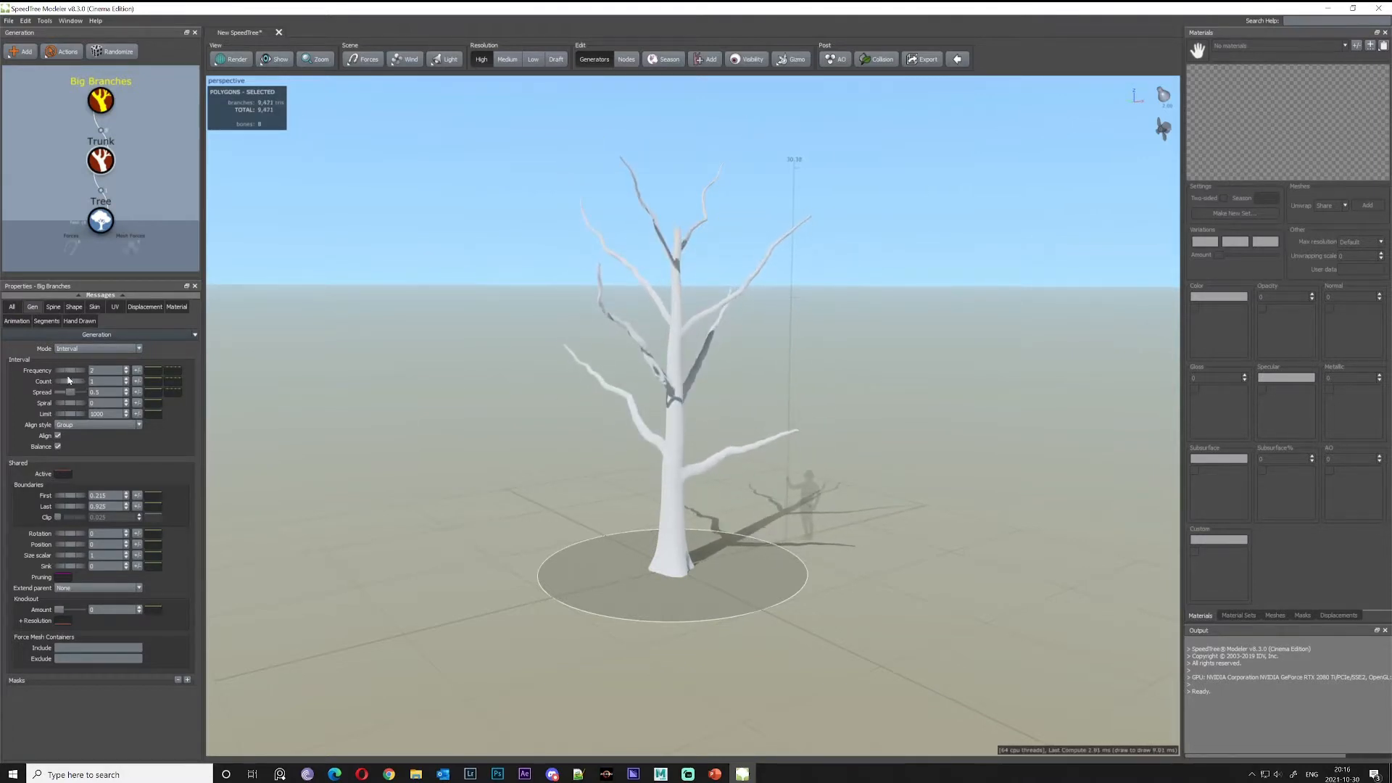
click(13, 308)
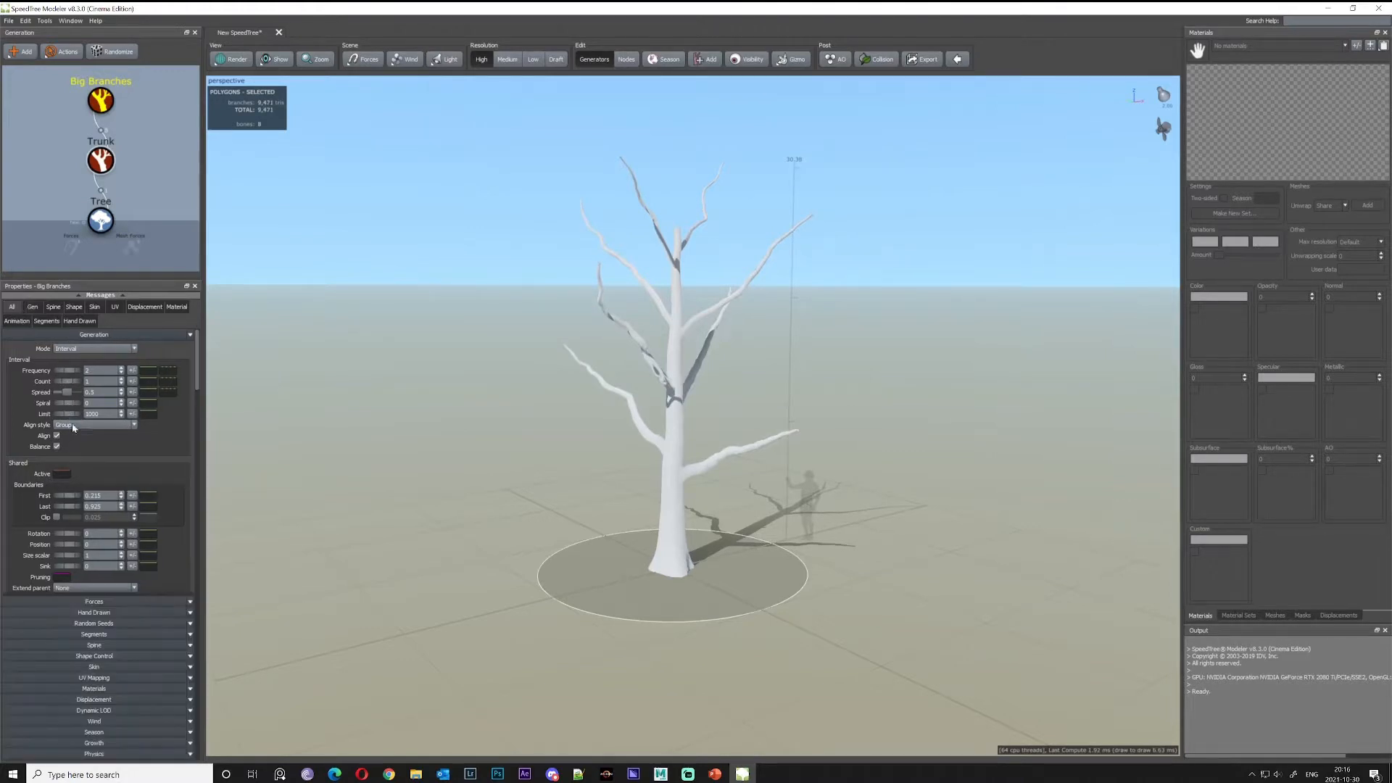
drag(67, 407, 57, 403)
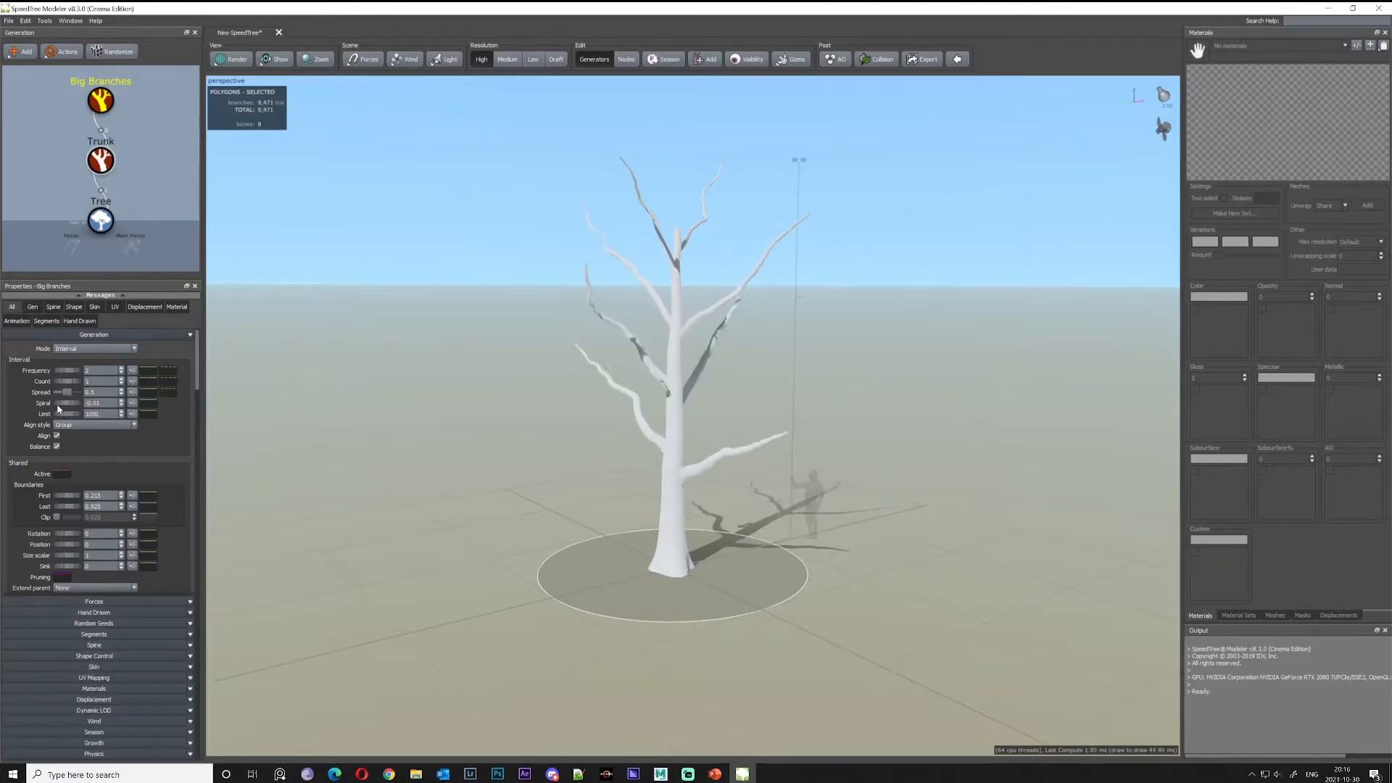
Add Little Branches geometry to the Big Branches generator
scroll(152, 145, up, 3)
scroll(150, 152, down, 5)
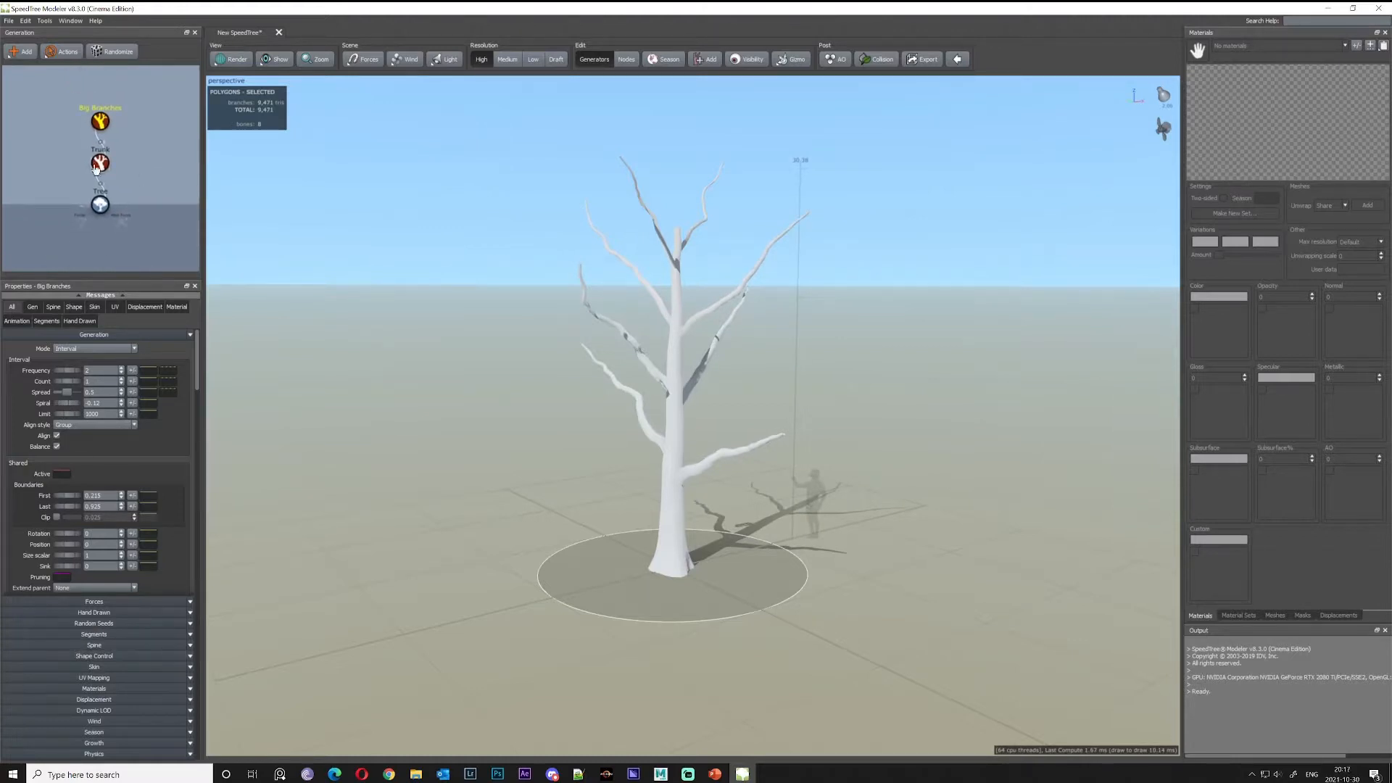
middle_drag(132, 133, 108, 172)
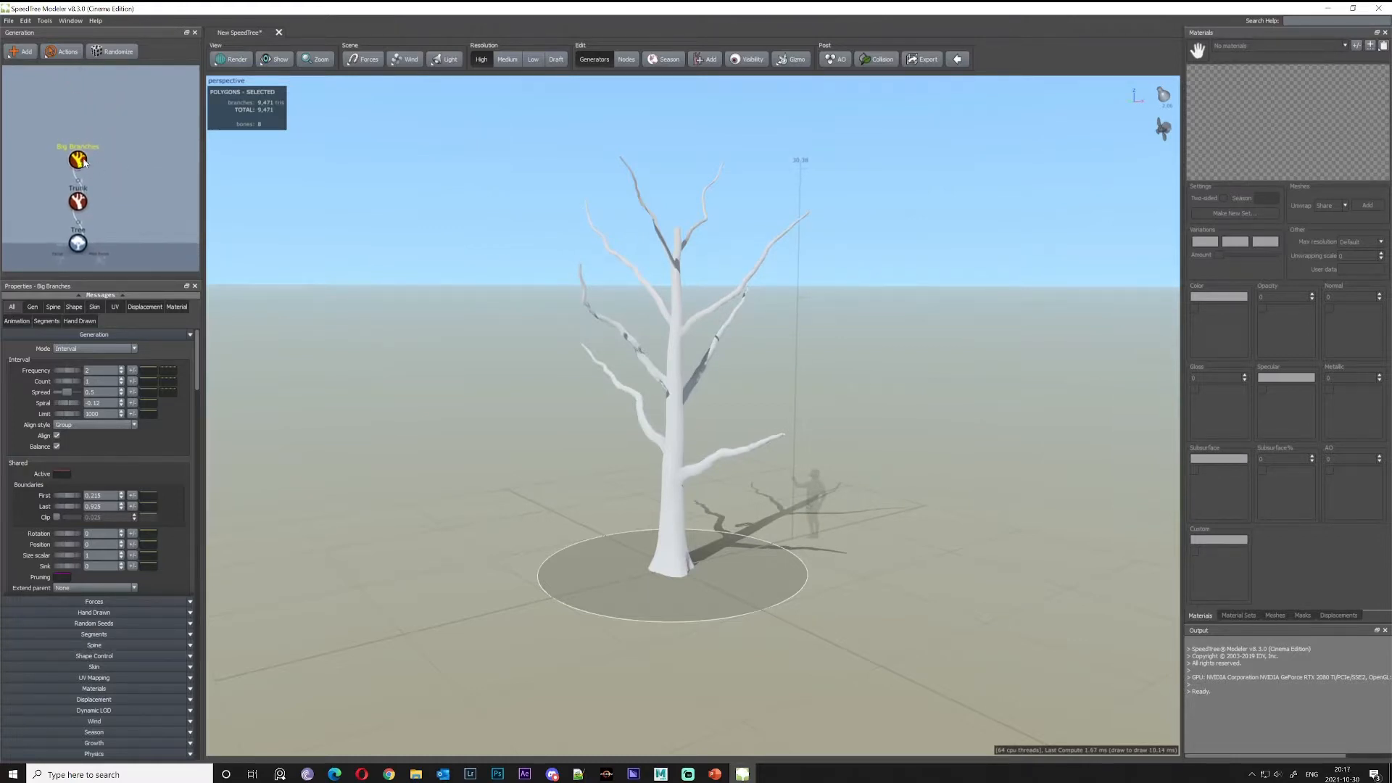
click(81, 161)
right_click(82, 162)
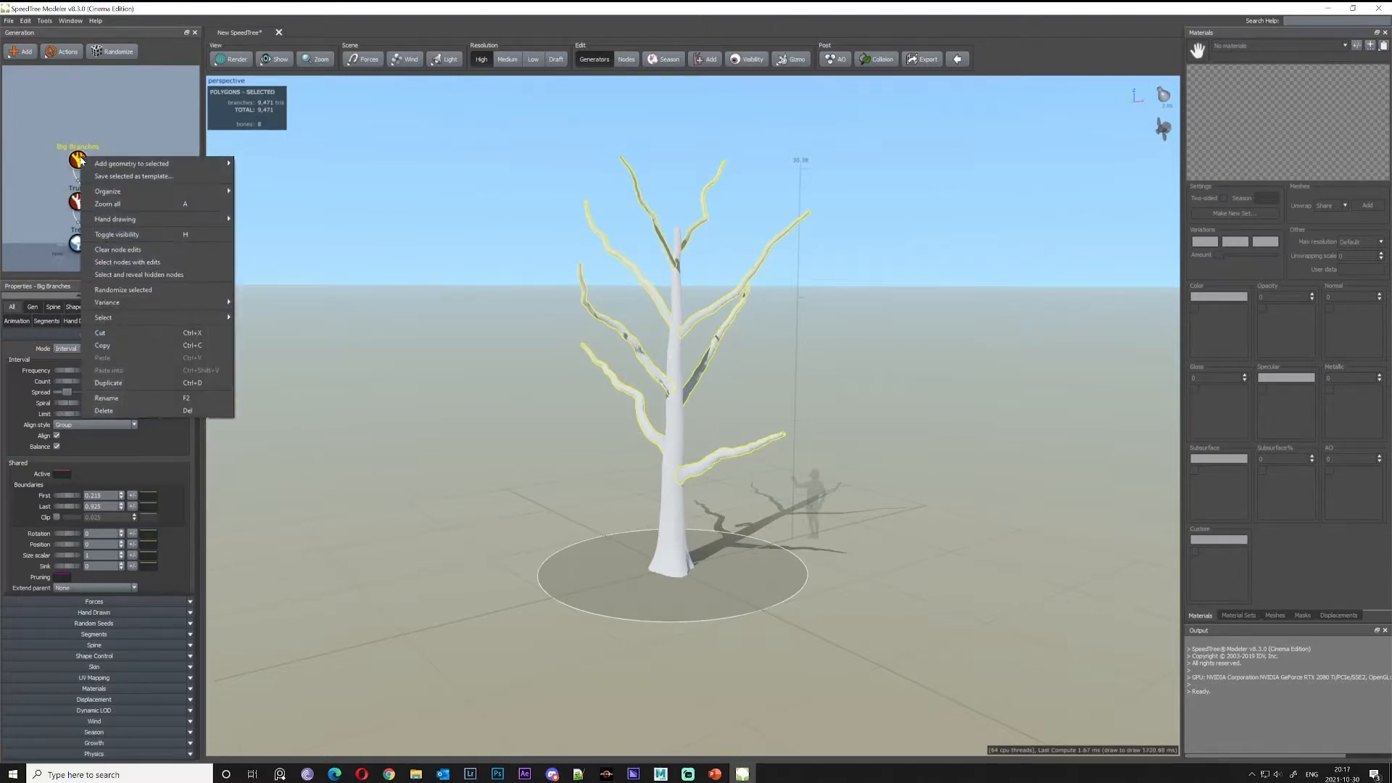
mouse_move(129, 168)
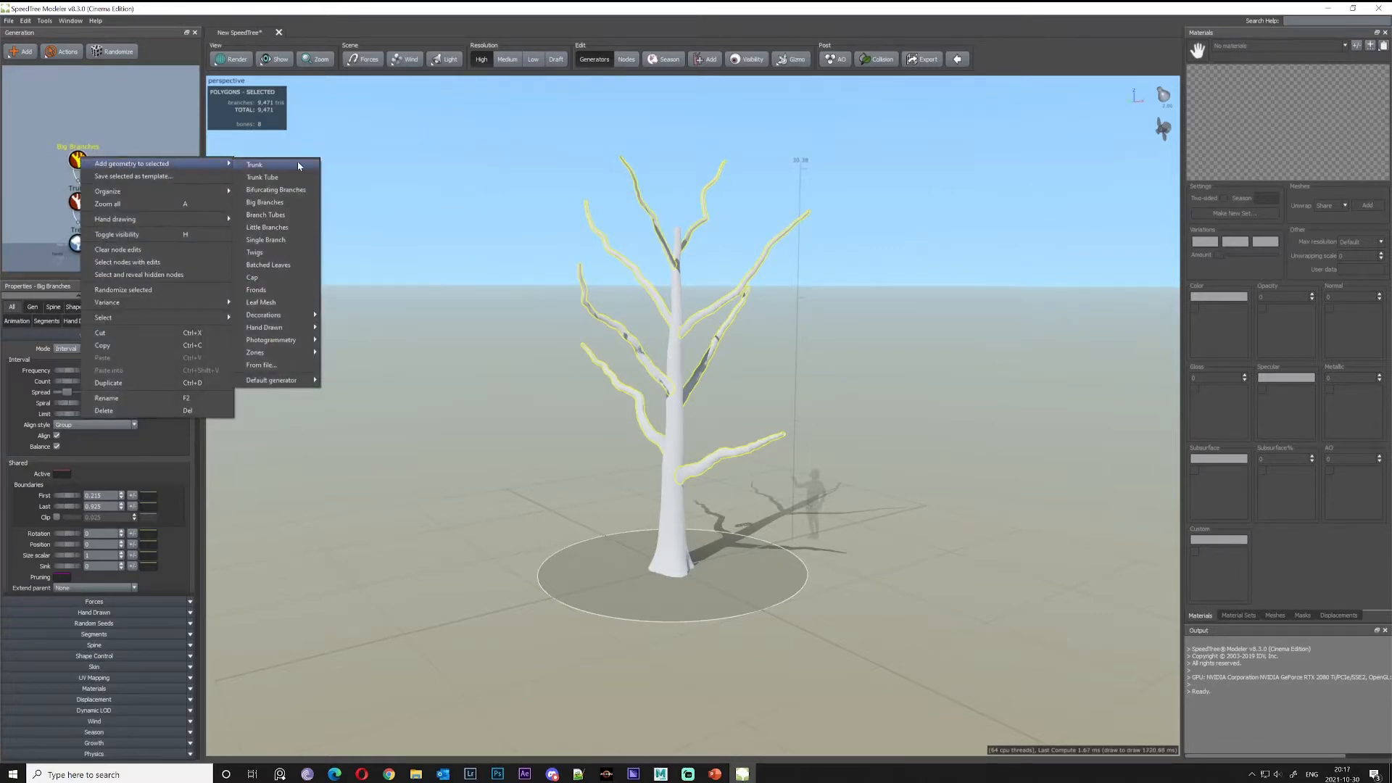
click(293, 227)
Add Twigs geometry to the Little Branches generator
drag(833, 311, 804, 355)
drag(123, 100, 124, 134)
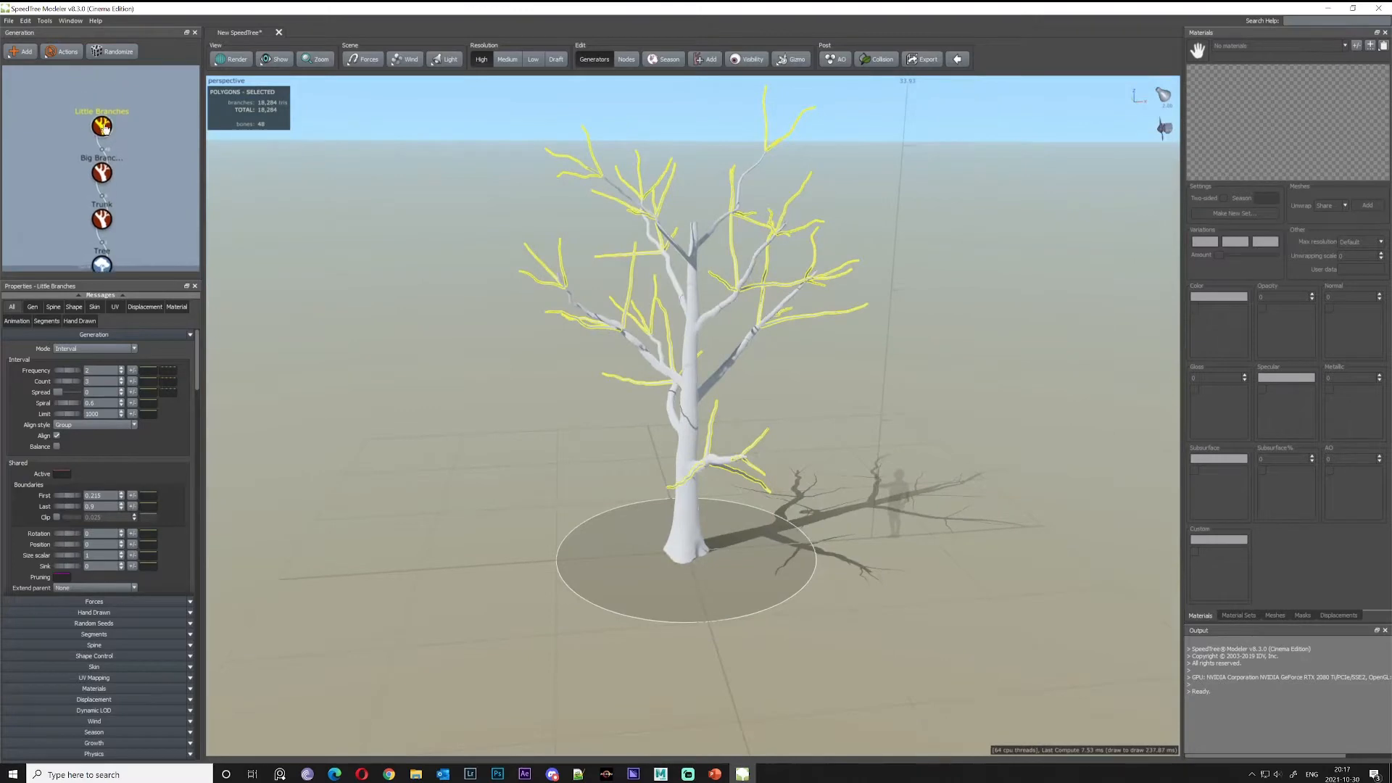
right_click(104, 124)
mouse_move(174, 131)
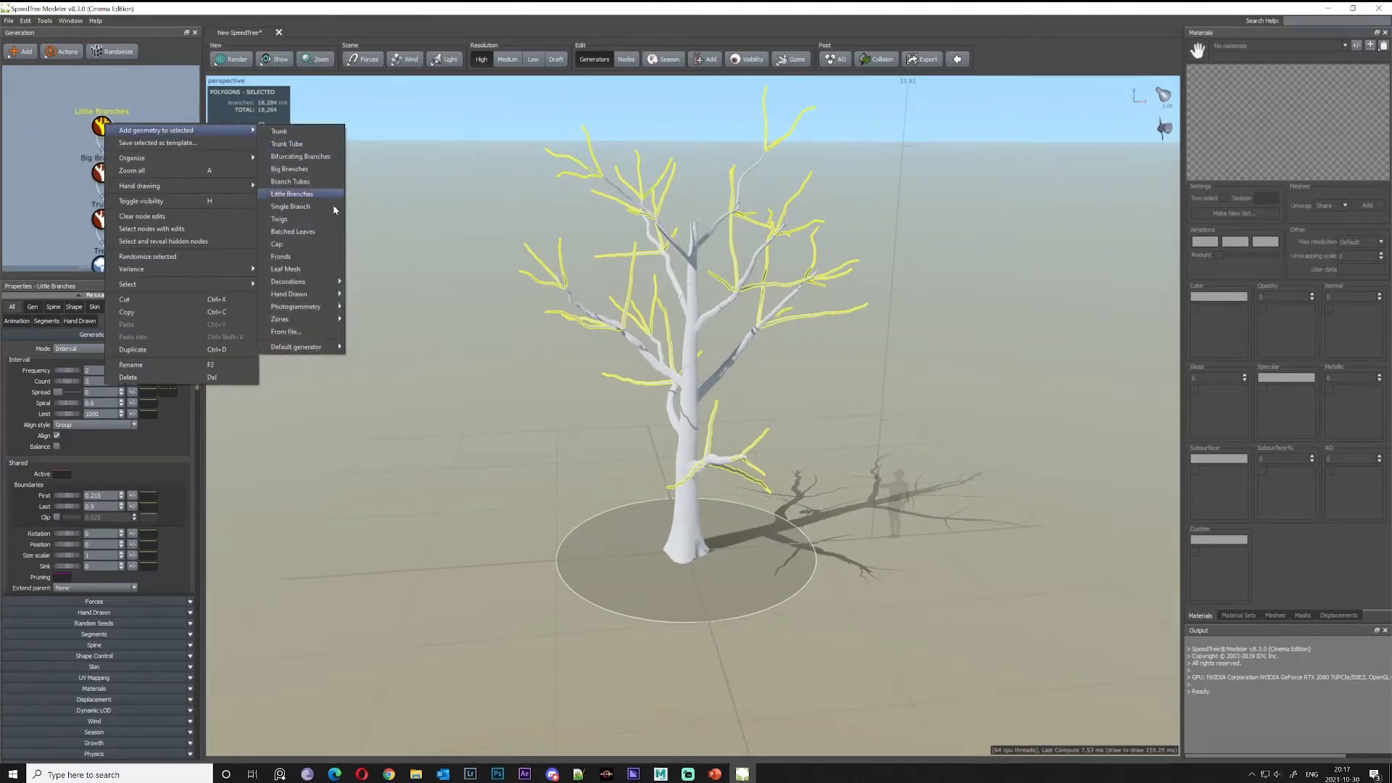
click(280, 219)
Set the Twigs generator's count to 6 and raise its frequency to slightly above 2
drag(529, 234, 510, 212)
drag(472, 263, 539, 277)
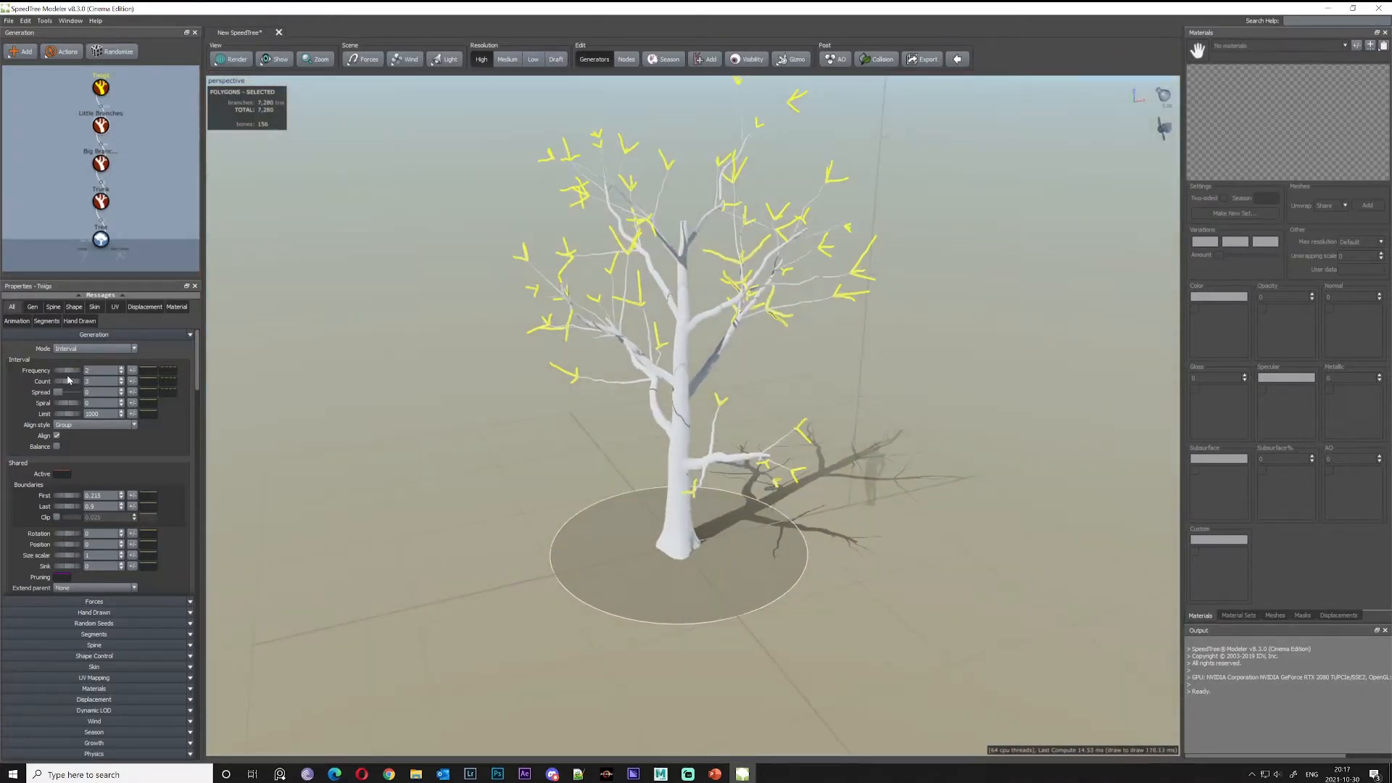
drag(69, 379, 93, 386)
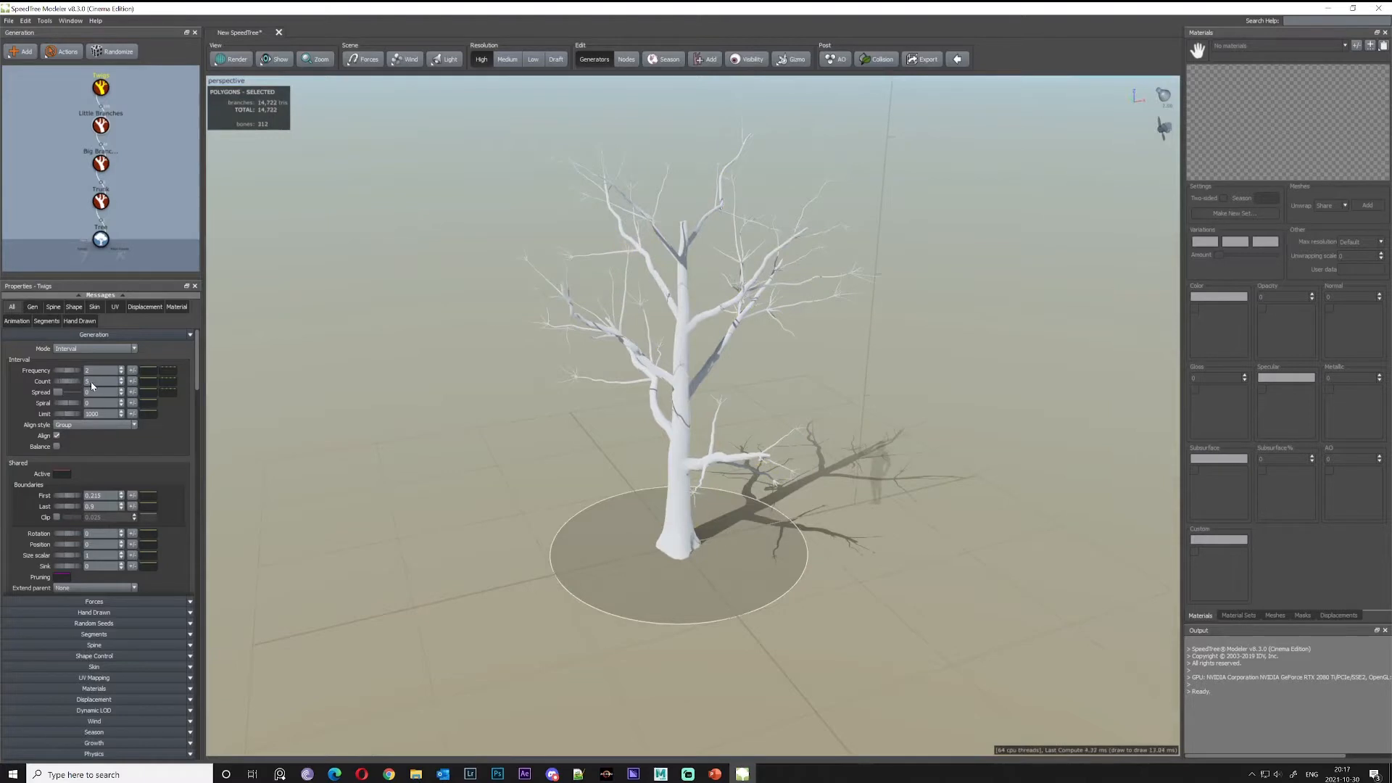
right_click(621, 314)
click(558, 356)
scroll(558, 356, down, 5)
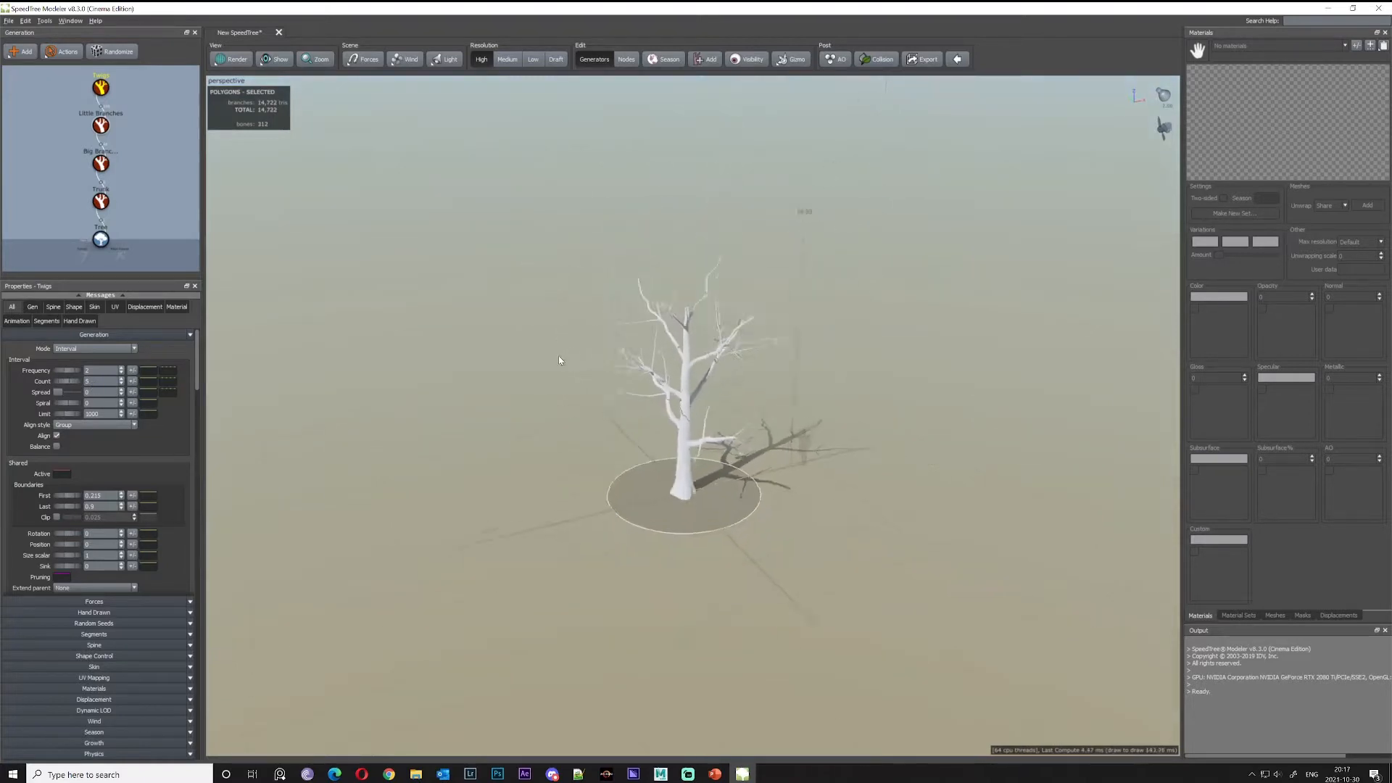
scroll(558, 355, up, 10)
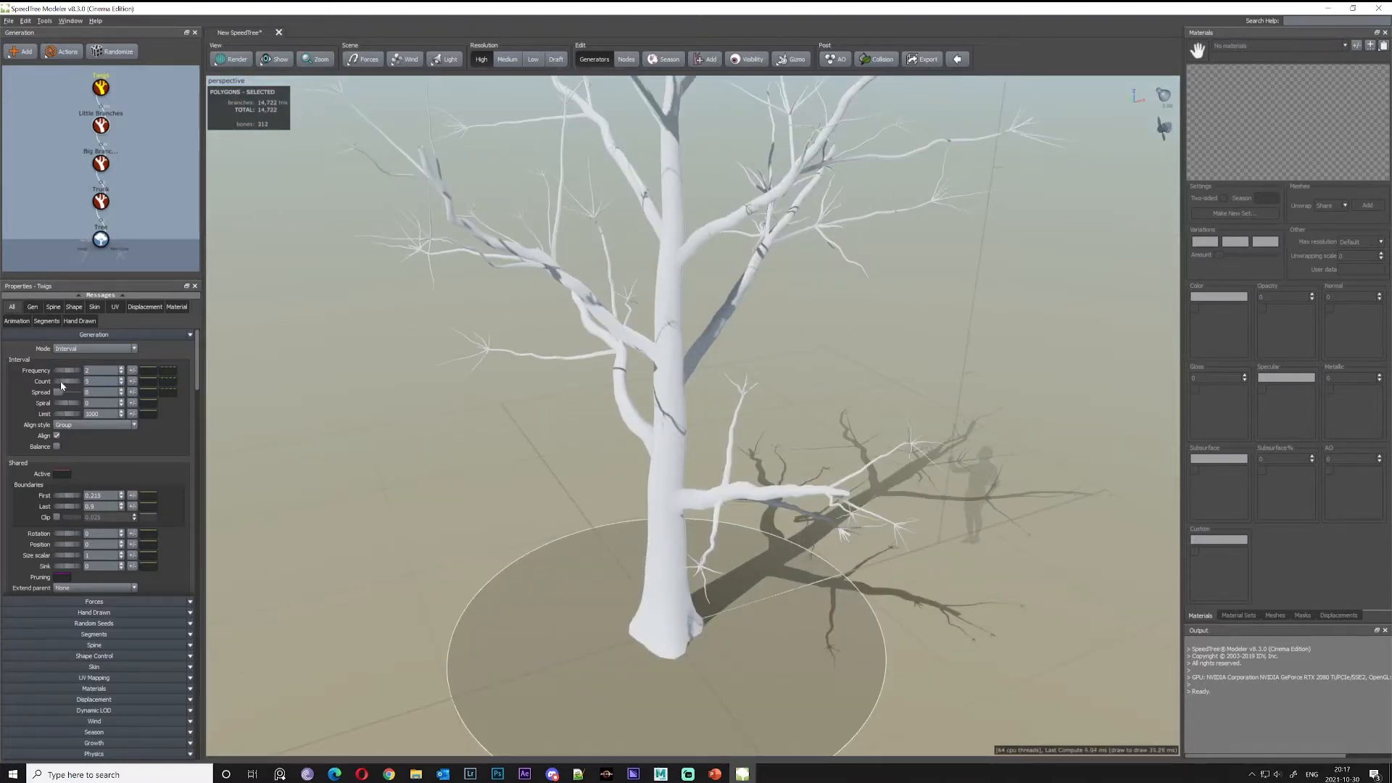
drag(60, 382, 38, 384)
drag(558, 414, 475, 348)
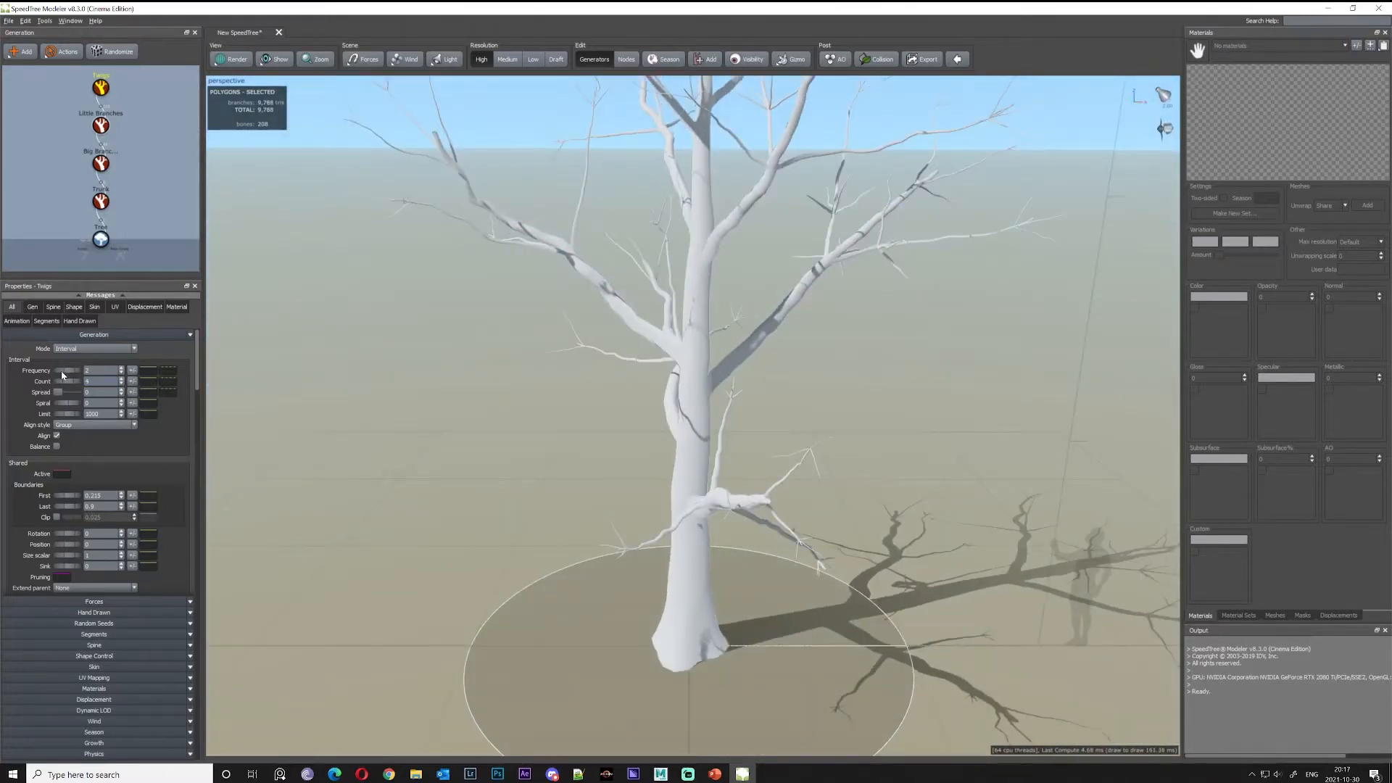
mouse_move(66, 371)
mouse_down()
mouse_move(51, 371)
mouse_move(93, 376)
mouse_up()
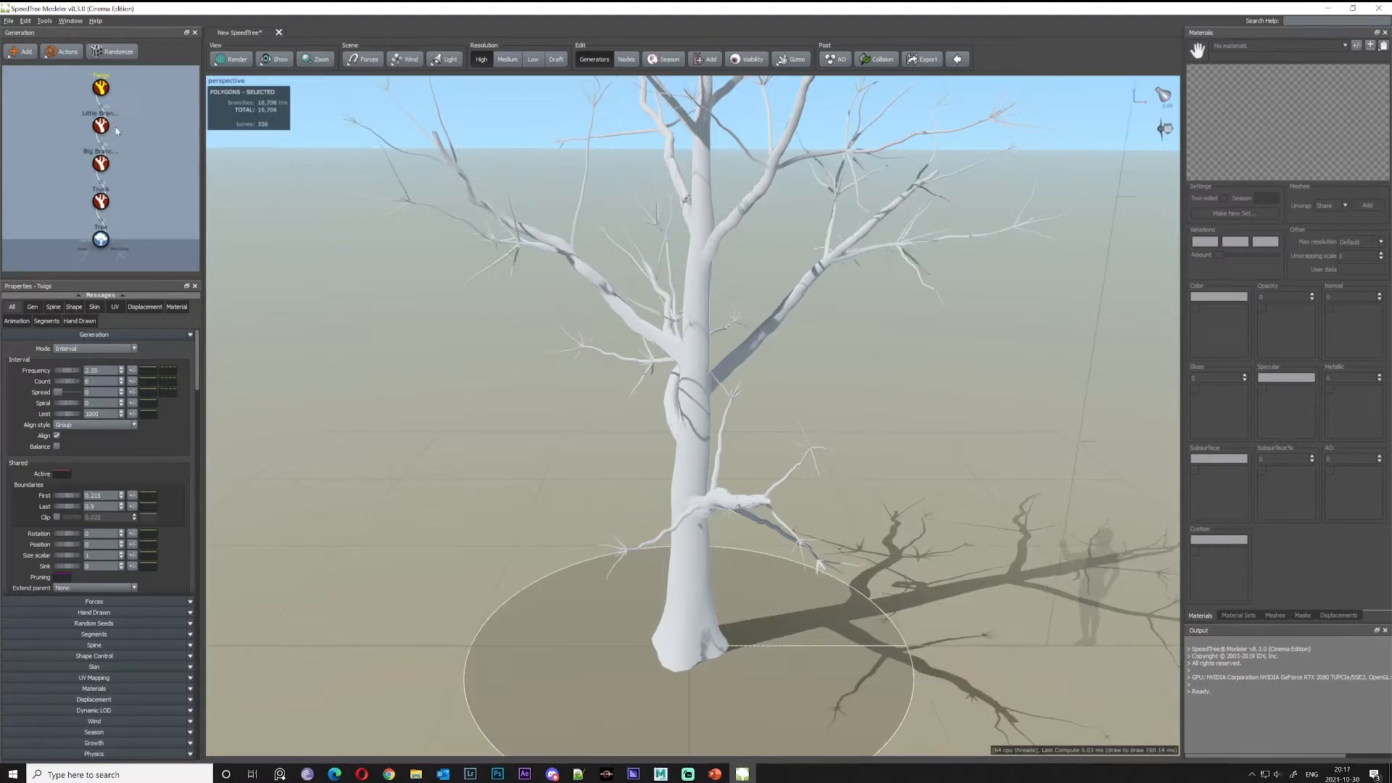
Add Leaf Mesh geometry to the Twigs generator
scroll(138, 124, down, 3)
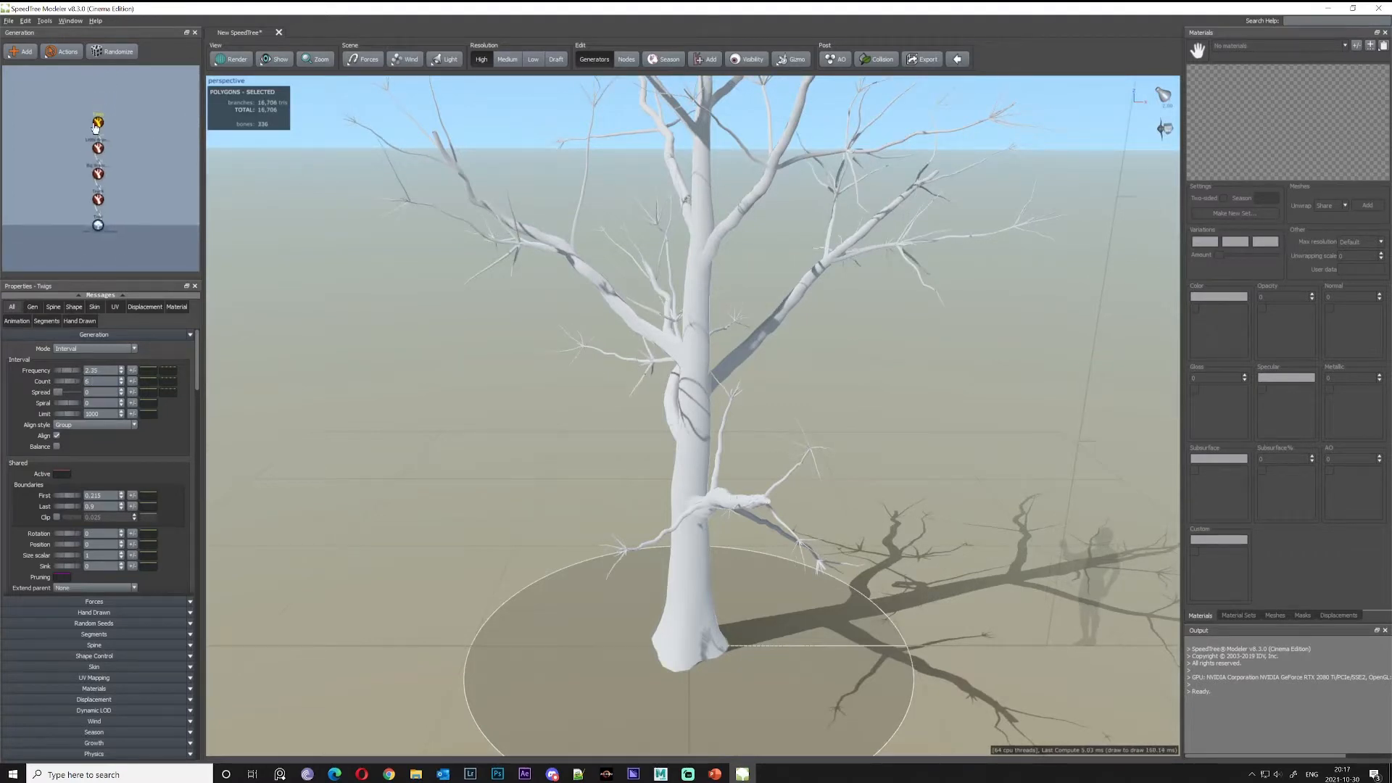
right_click(96, 123)
mouse_move(206, 132)
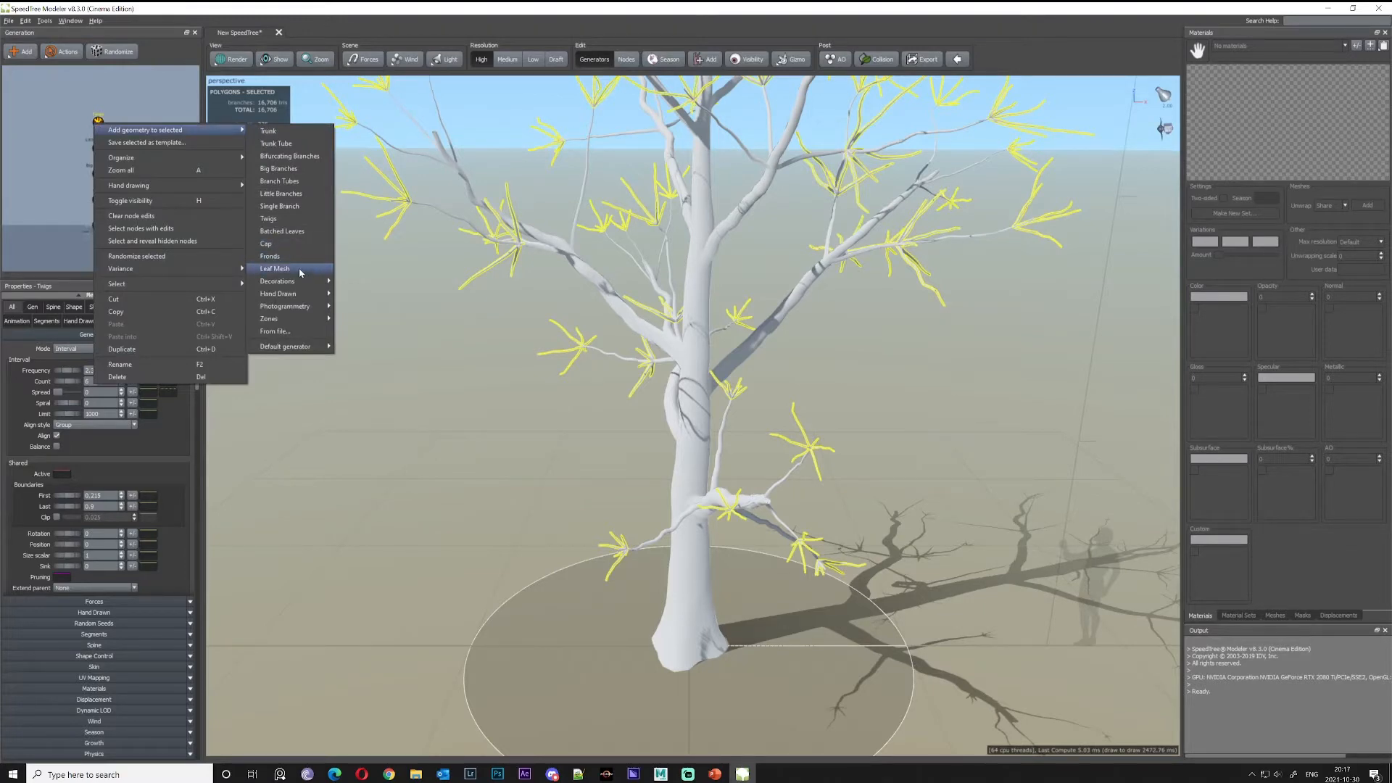
click(299, 270)
scroll(726, 332, down, 4)
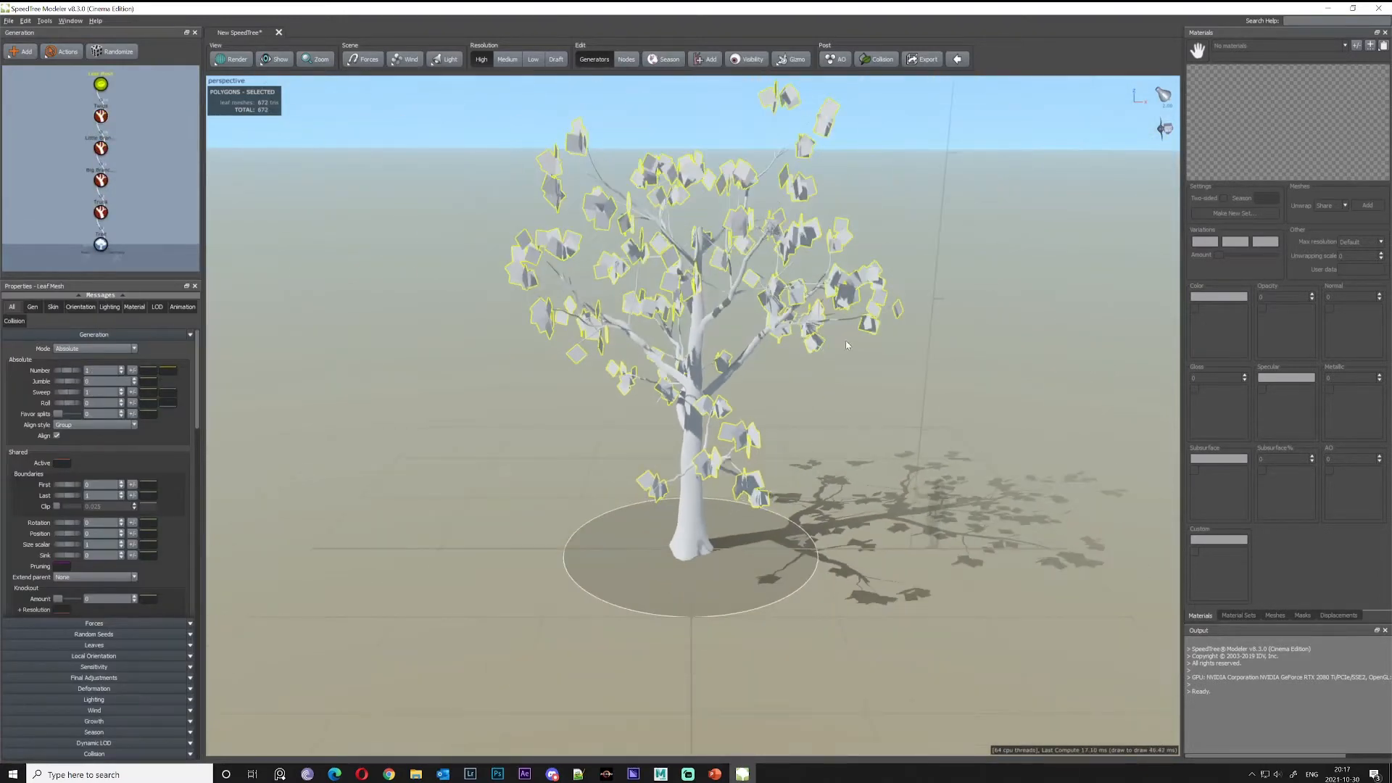
Set the Leaf Mesh generator's number to 8 and its jumble to 0.46
drag(845, 341, 912, 322)
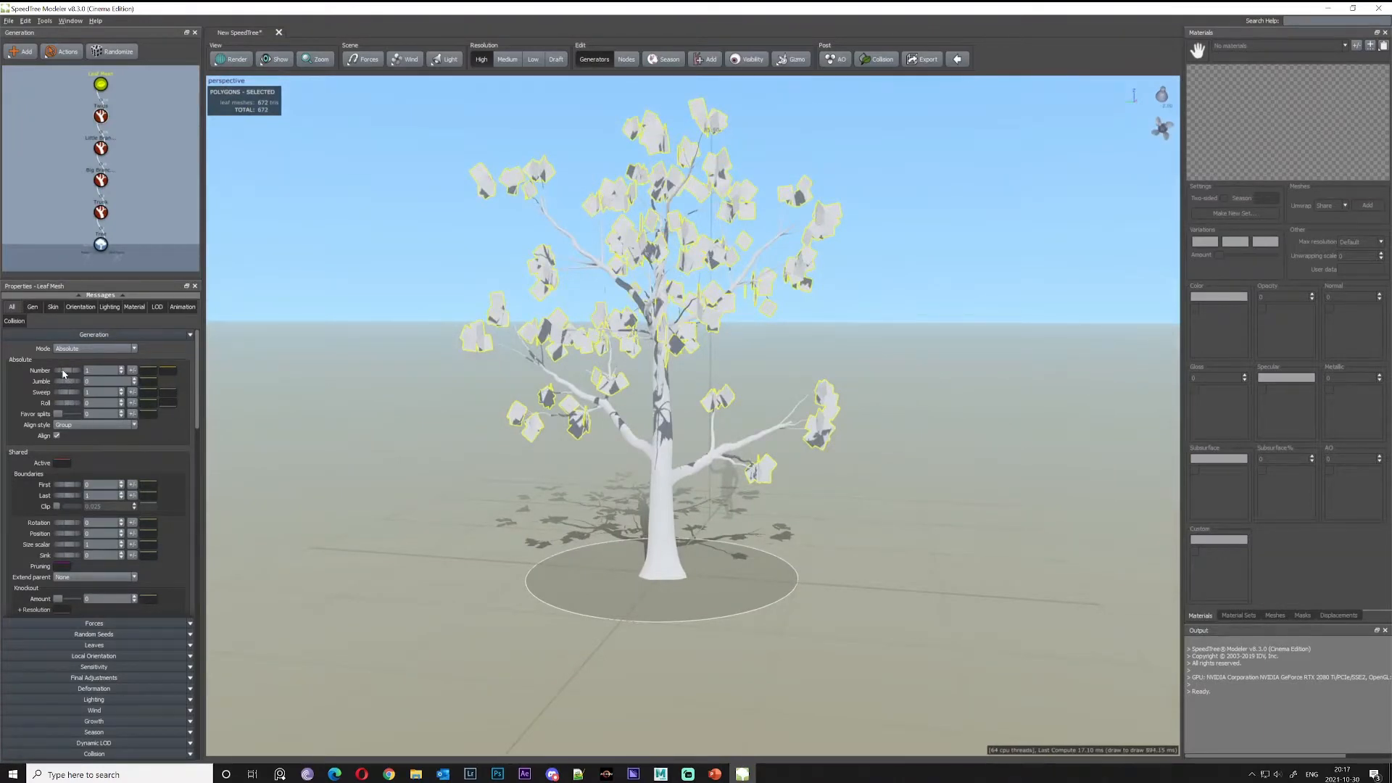
drag(64, 370, 91, 384)
scroll(795, 363, down, 1)
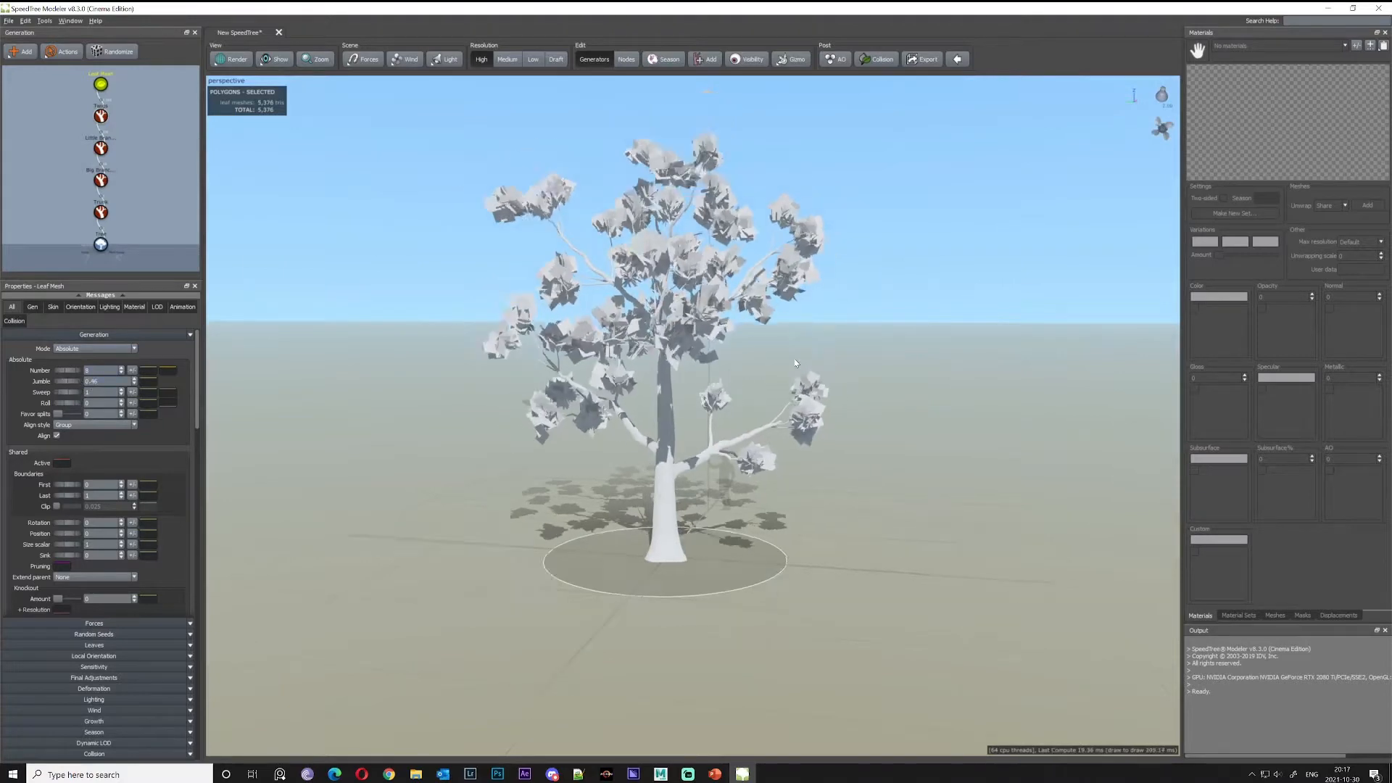
scroll(795, 363, up, 1)
drag(795, 363, 747, 446)
scroll(772, 441, up, 2)
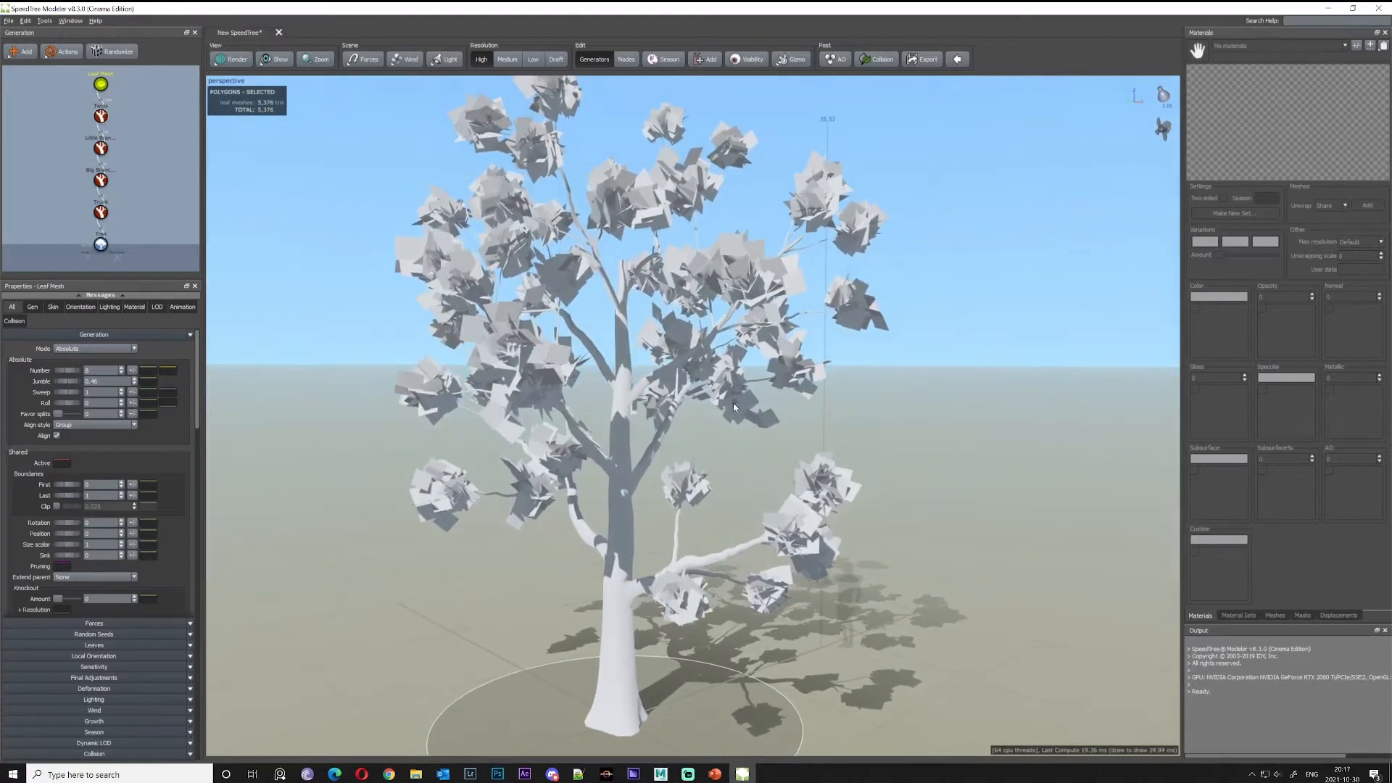
Raise the Big Branches late noise amount to about 1.73 and set their gravity to about -0.022
drag(641, 457, 644, 464)
click(656, 444)
drag(762, 408, 660, 464)
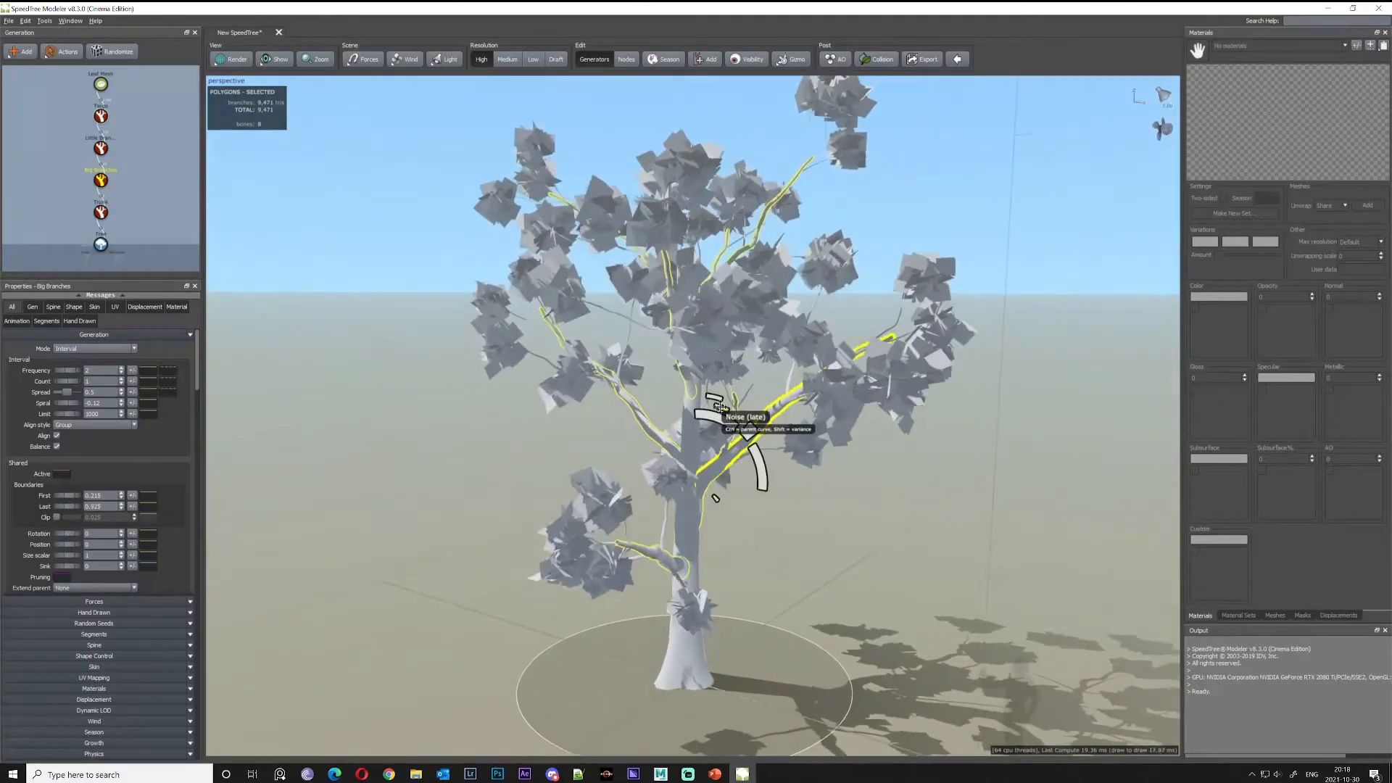
drag(717, 403, 564, 174)
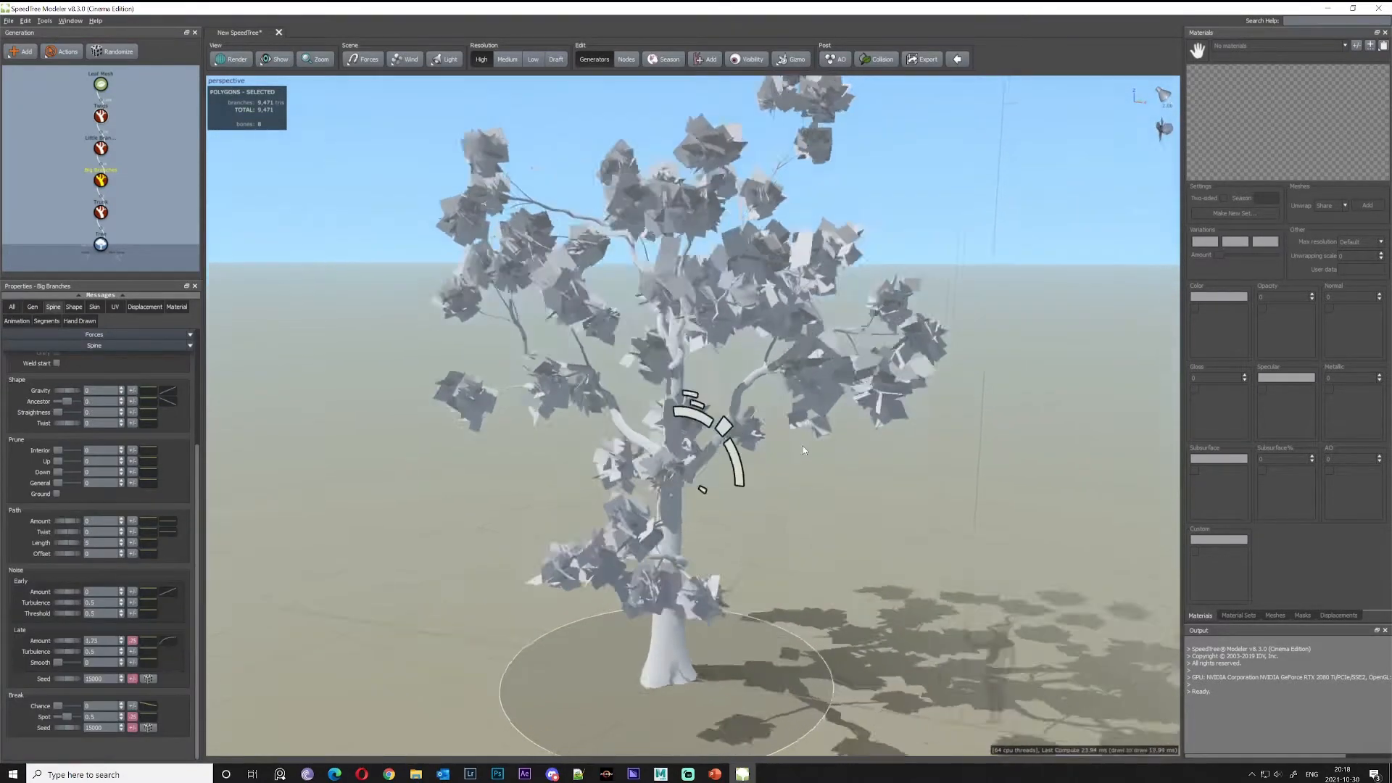
mouse_move(680, 404)
mouse_down()
mouse_move(670, 382)
mouse_move(665, 406)
mouse_up()
drag(824, 472, 597, 447)
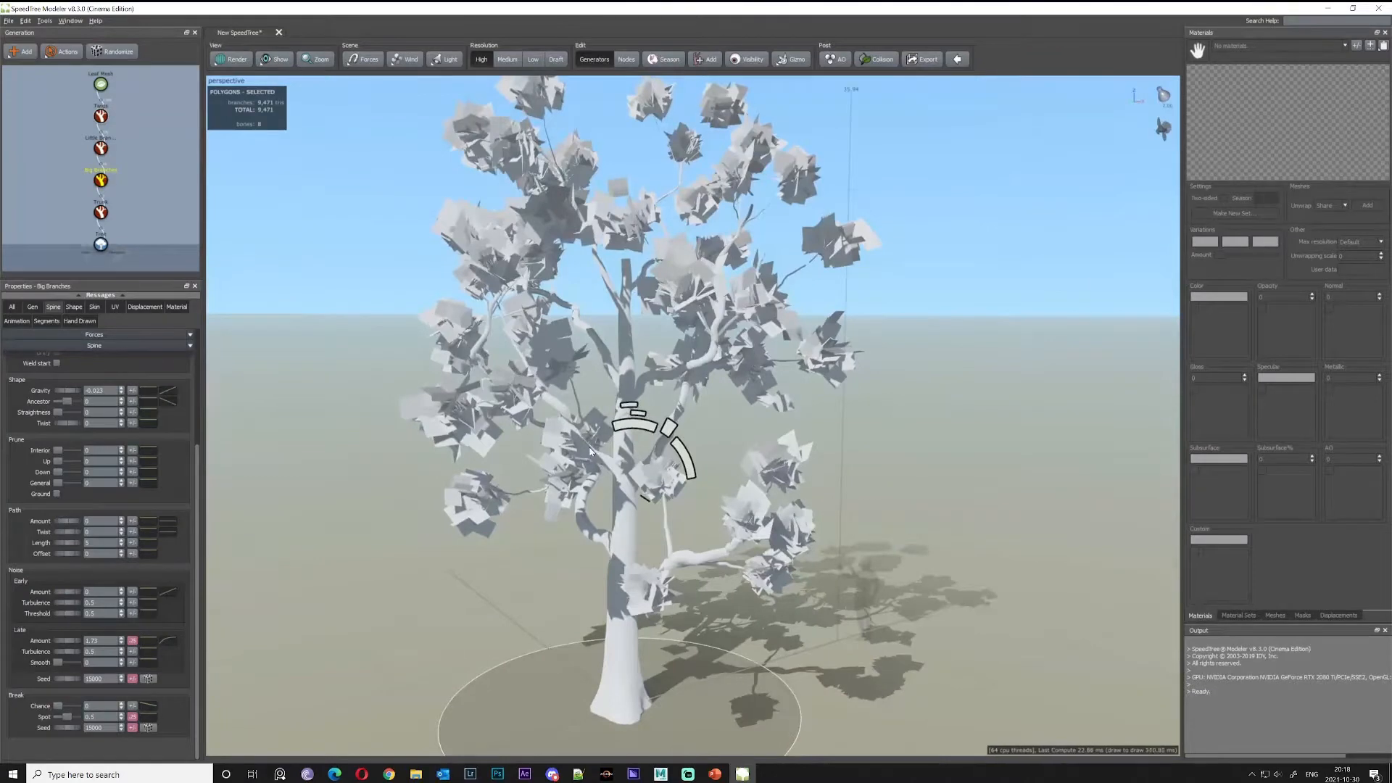
click(564, 434)
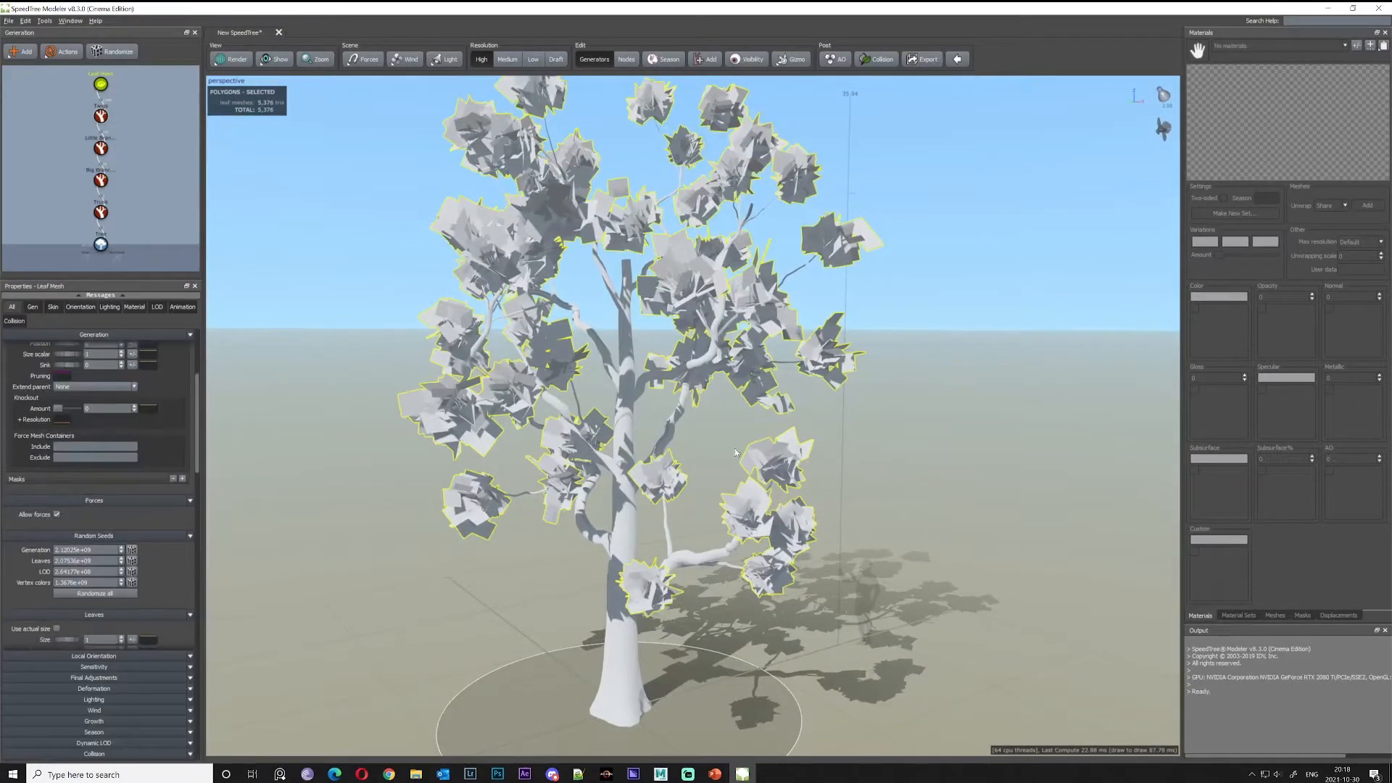
drag(735, 452, 806, 486)
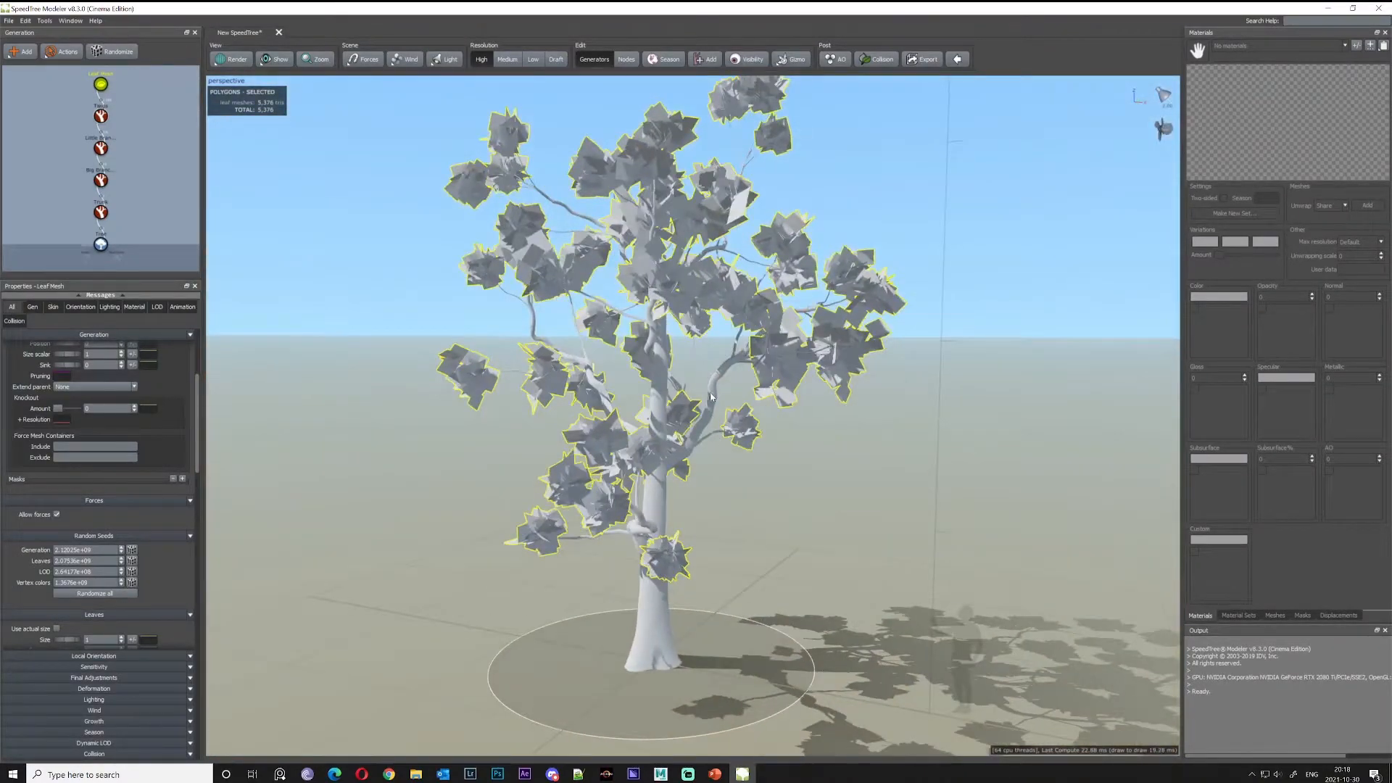
middle_drag(711, 397, 751, 397)
click(751, 398)
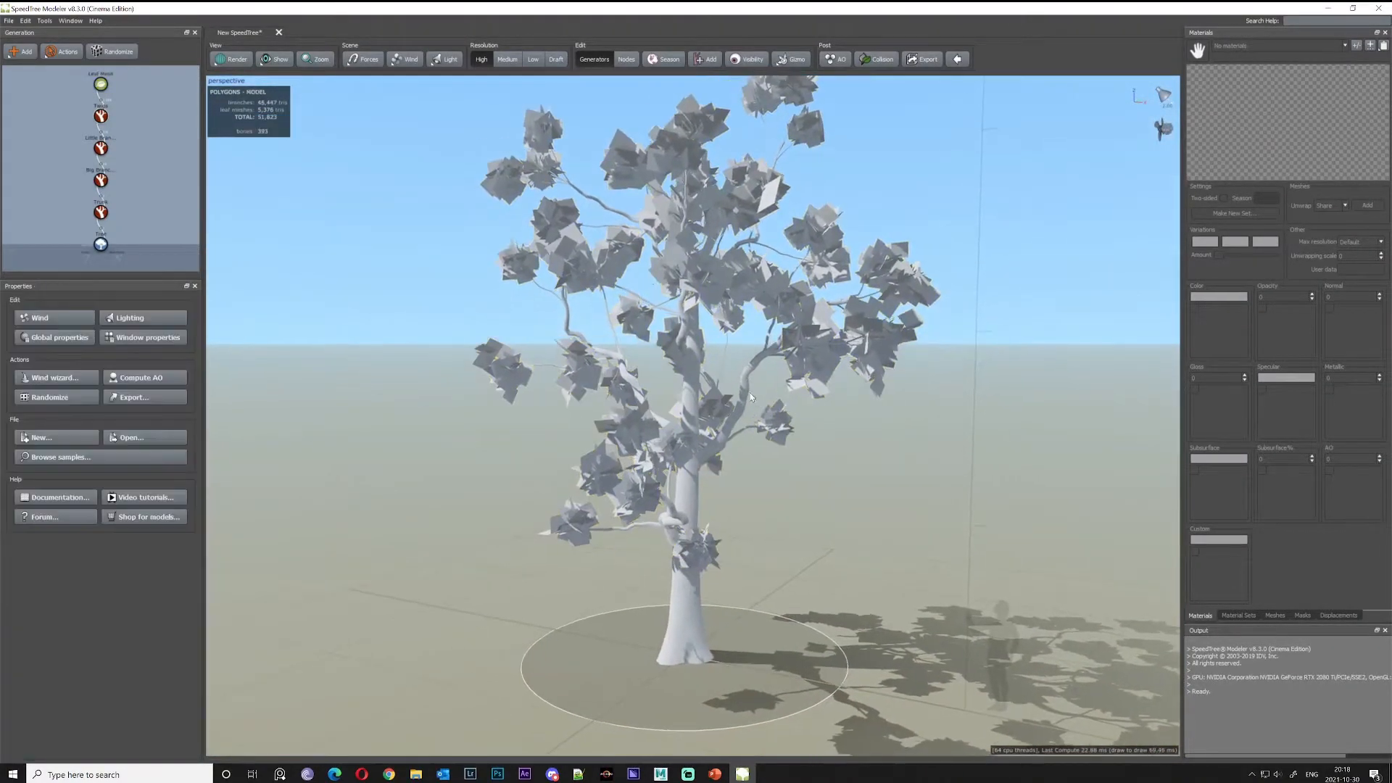
Refine the Big Branches shape with a late noise amount of 1.452 and a gravity of -0.012
click(745, 390)
drag(714, 380, 703, 459)
drag(754, 456, 907, 451)
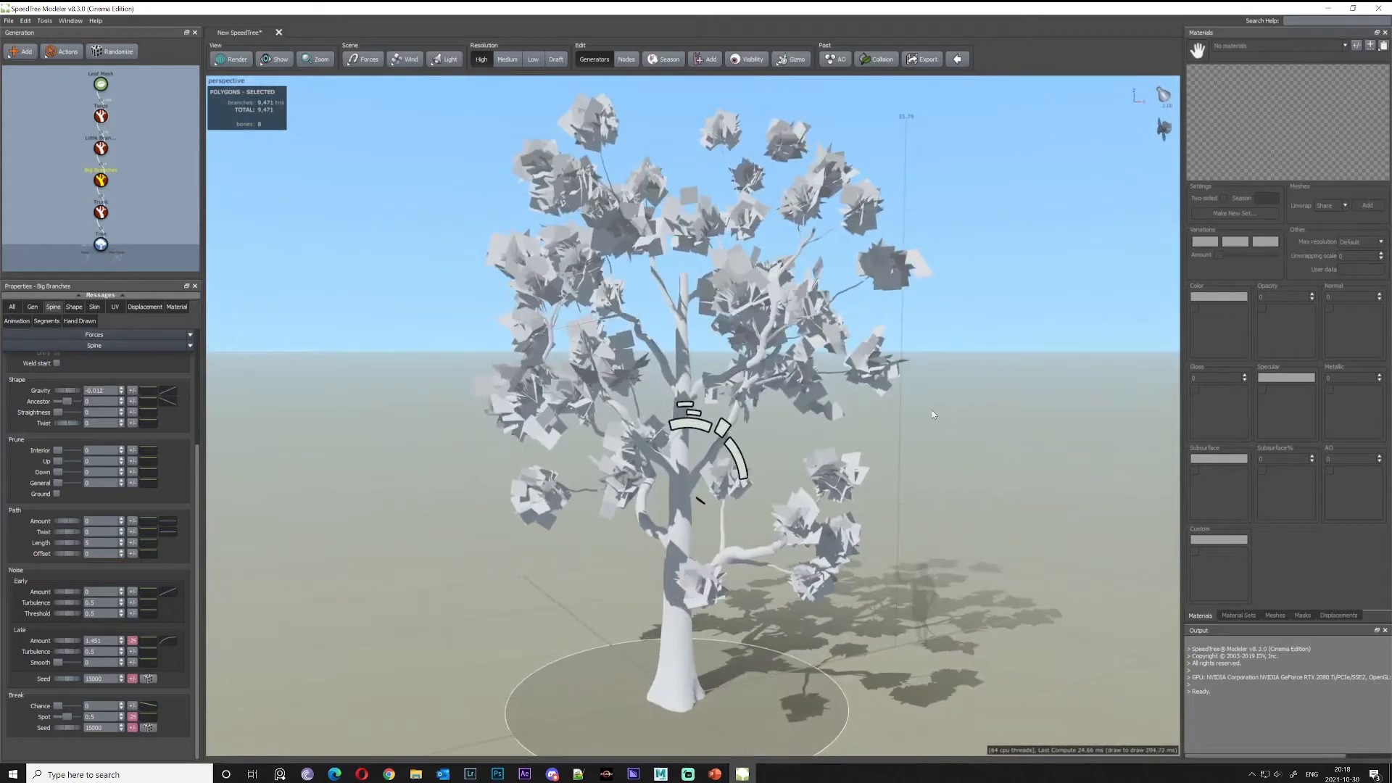
click(934, 442)
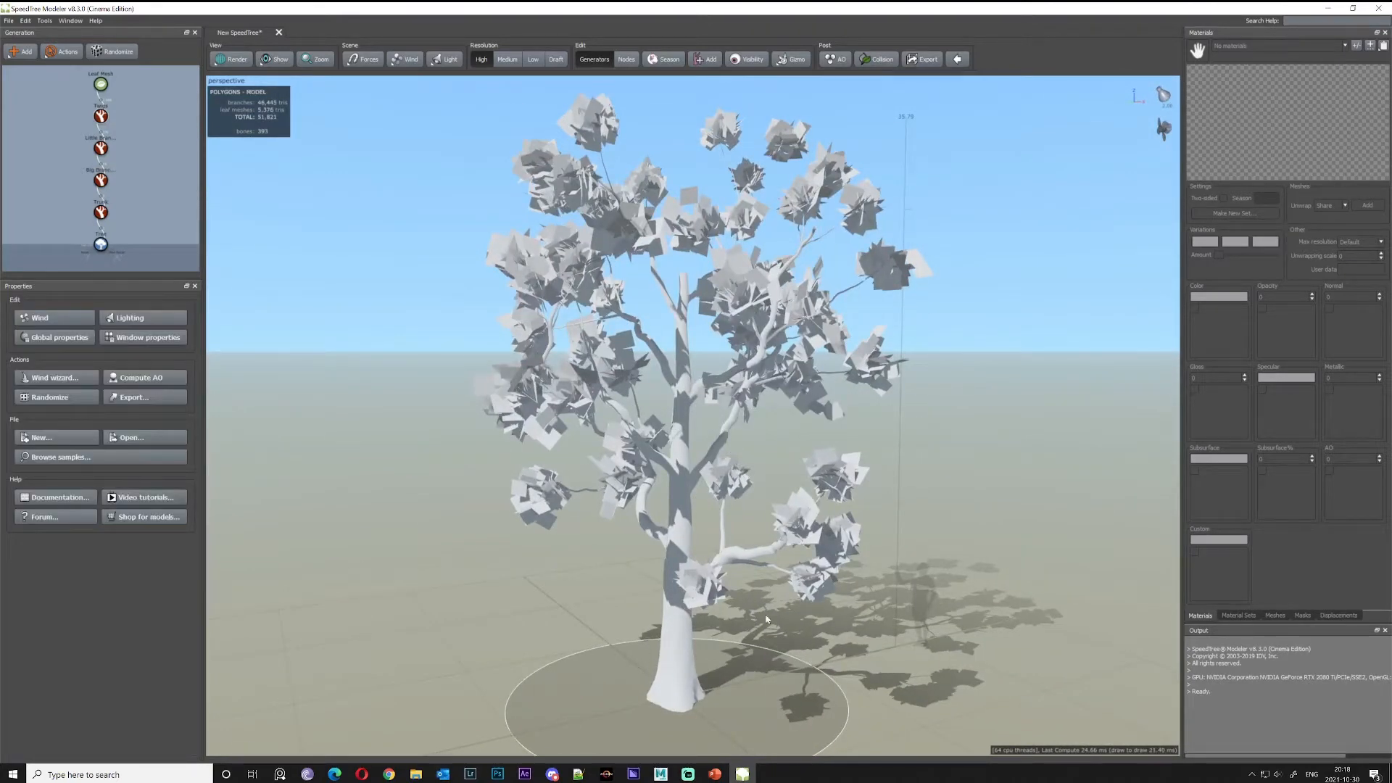
drag(766, 618, 728, 623)
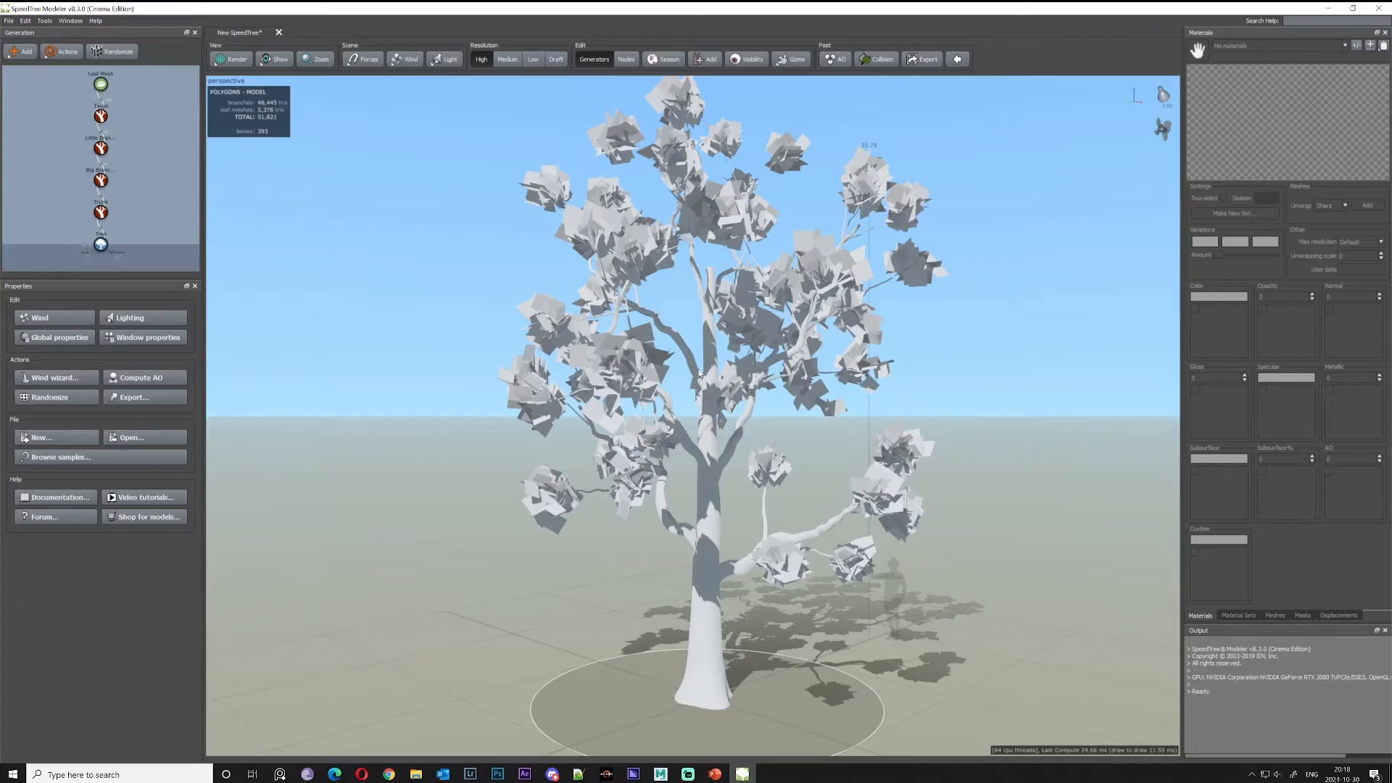
drag(699, 375, 931, 438)
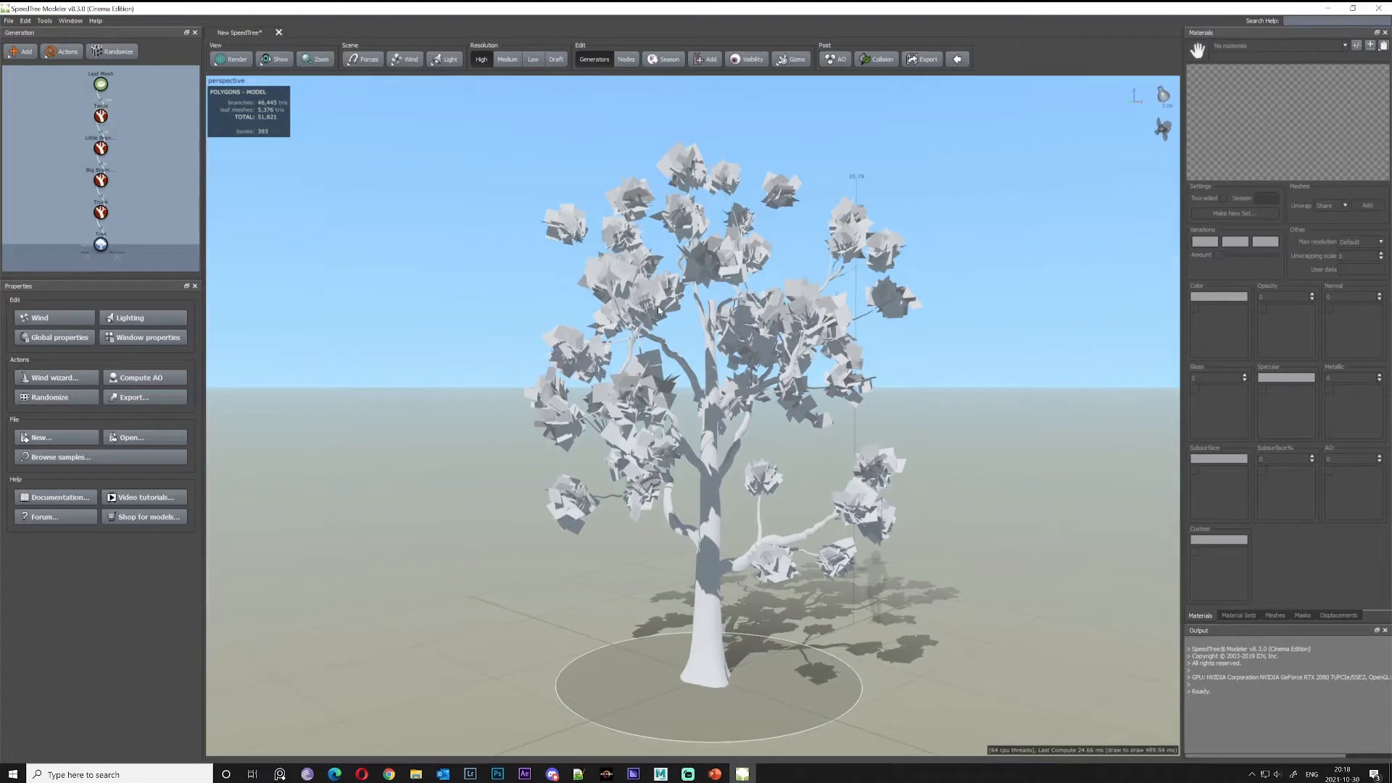
Create a new material and name it bark
click(1355, 45)
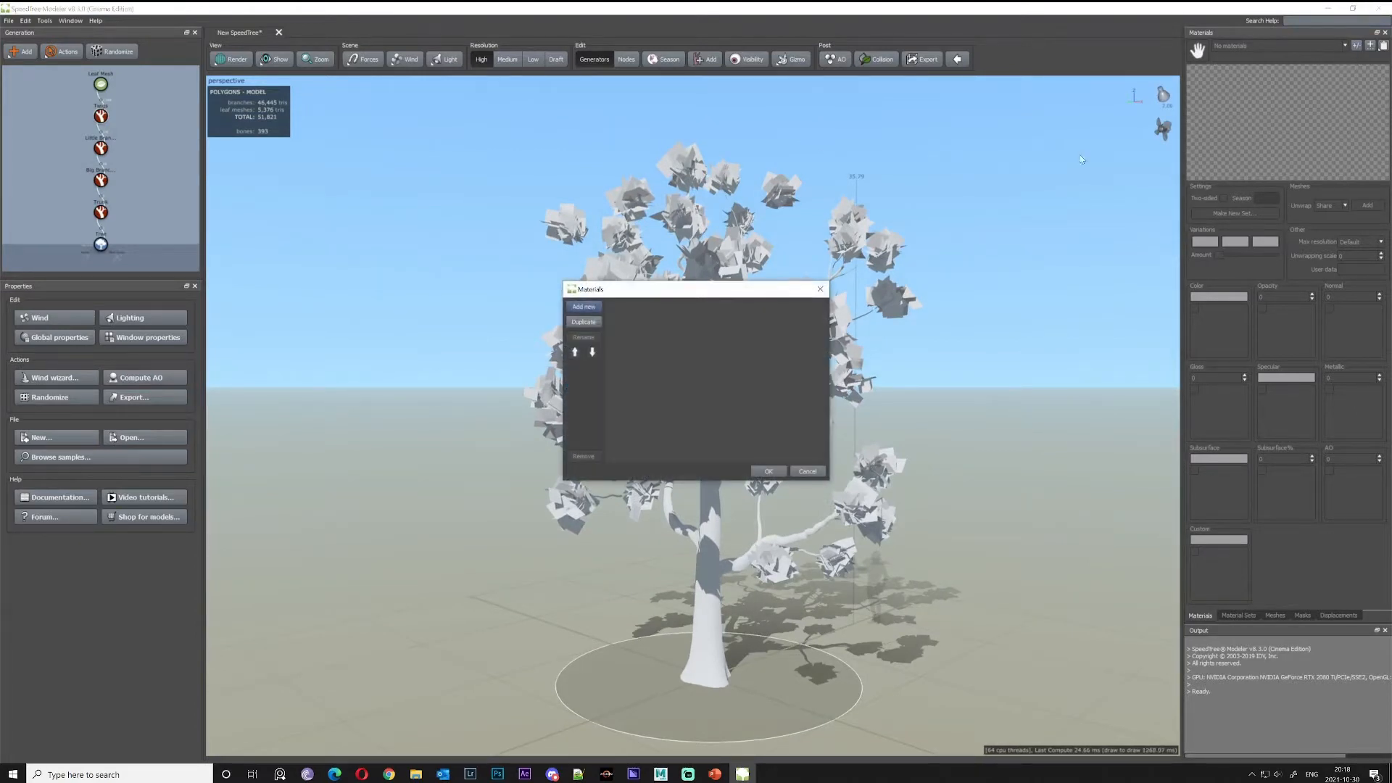
click(584, 307)
click(623, 306)
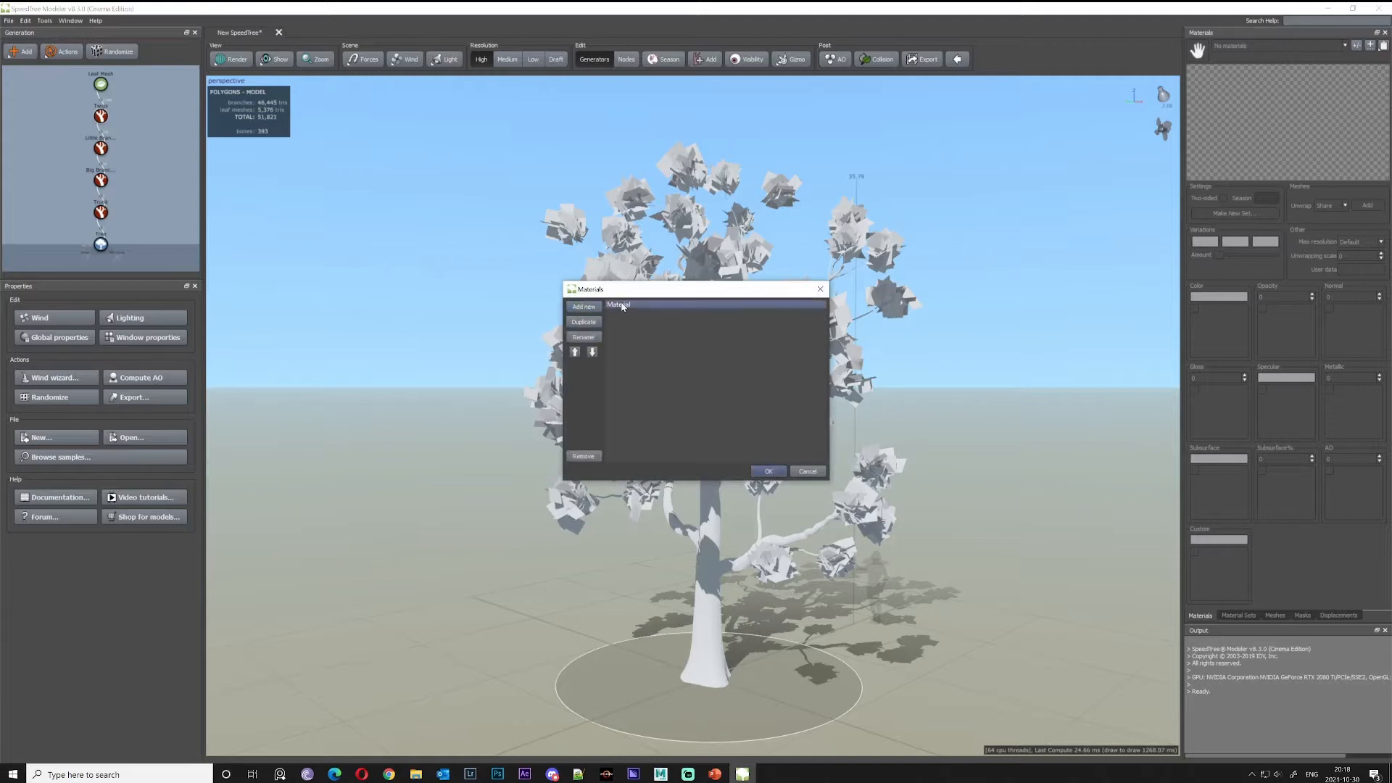
click(587, 340)
text(bark)
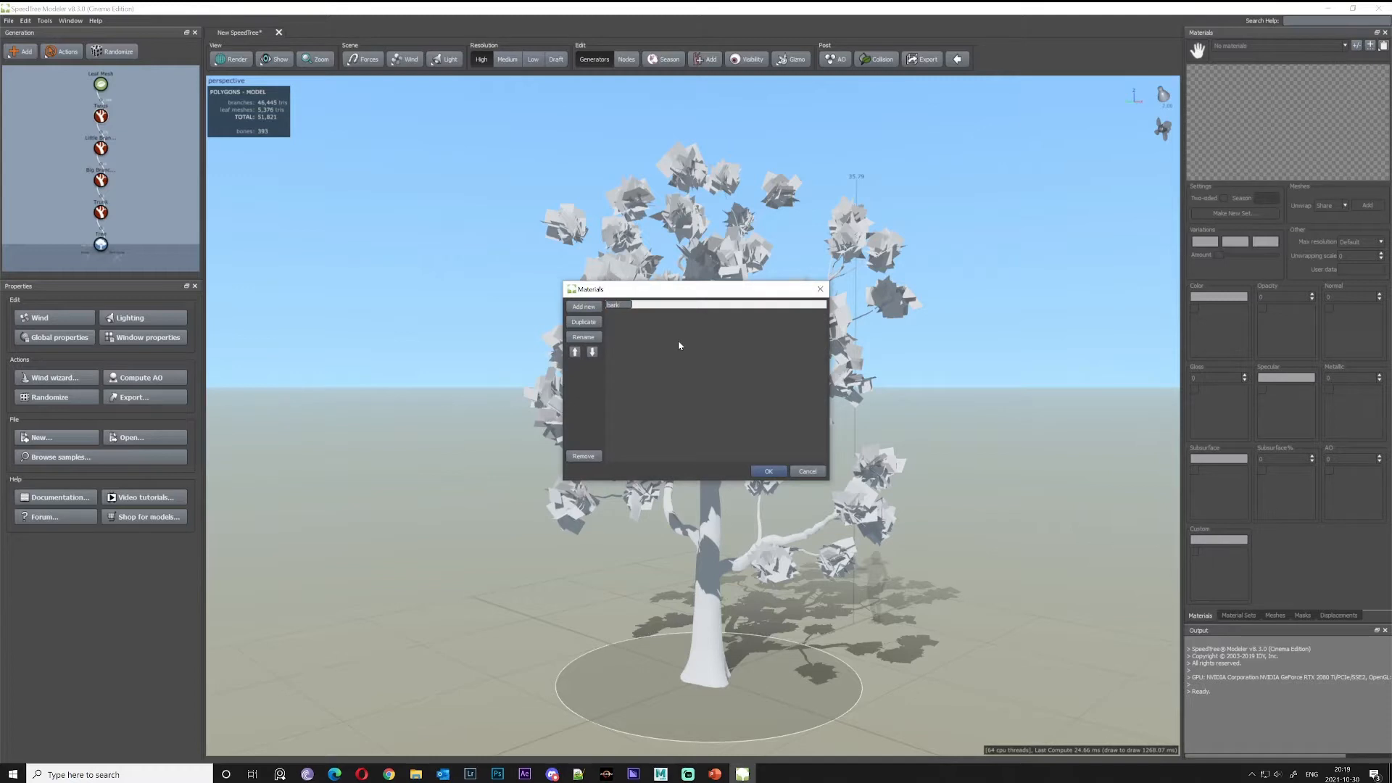
key(Return)
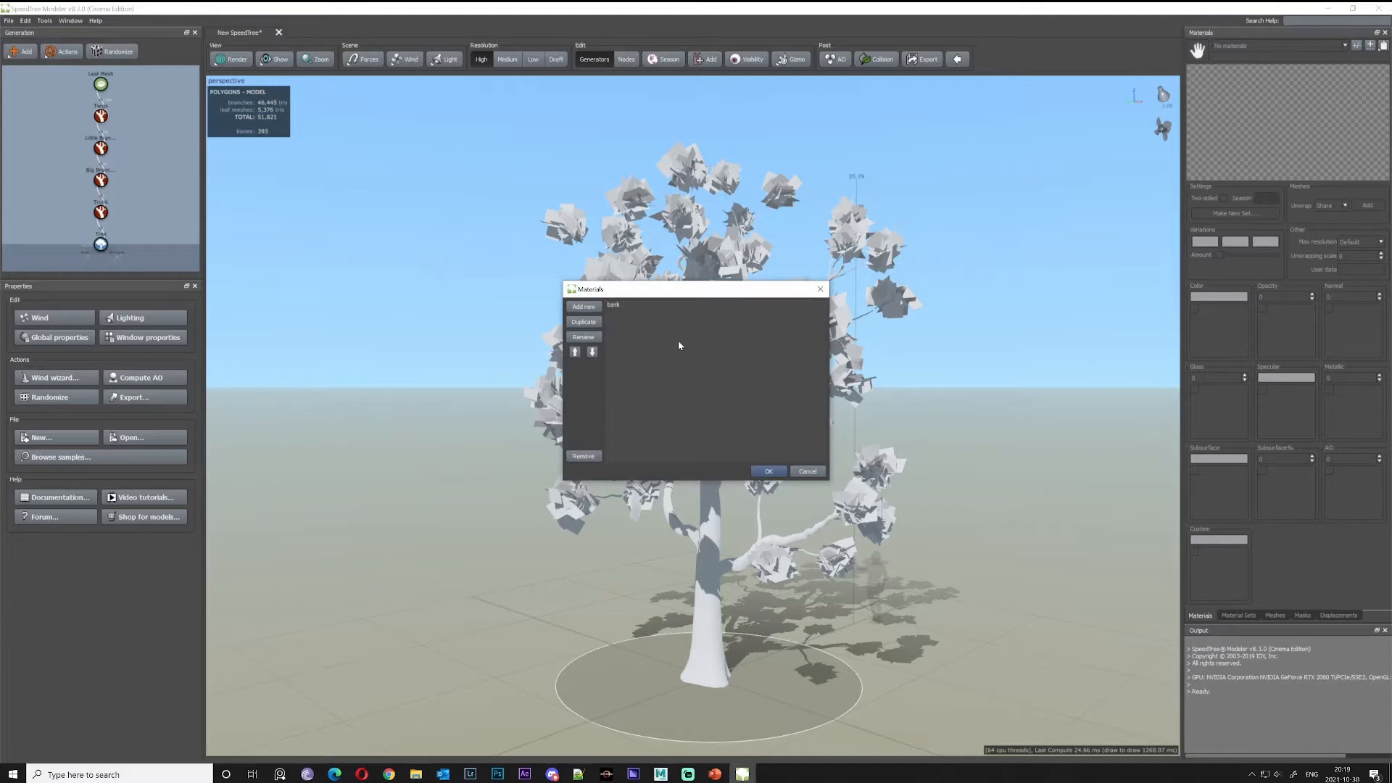
Add a second material named leaf and accept the material list
click(617, 307)
click(586, 308)
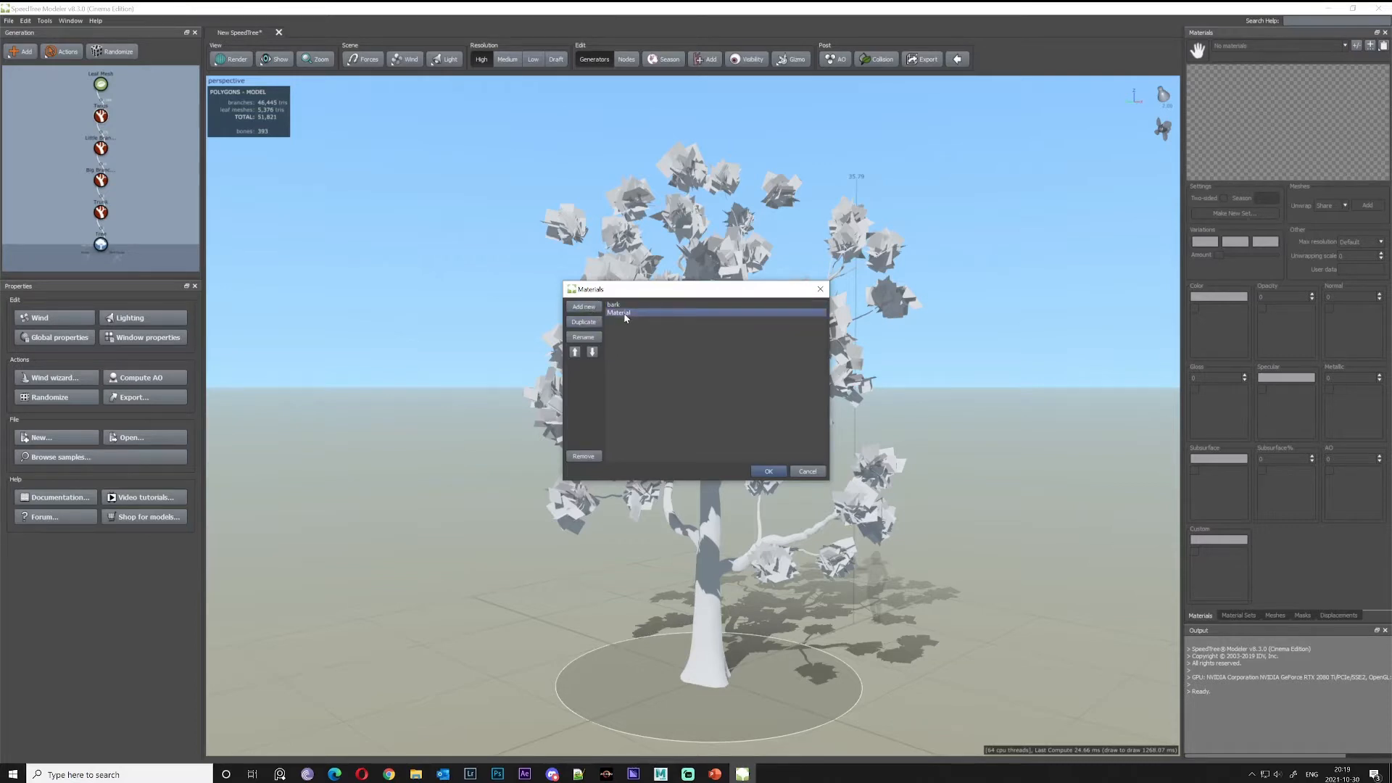
click(596, 338)
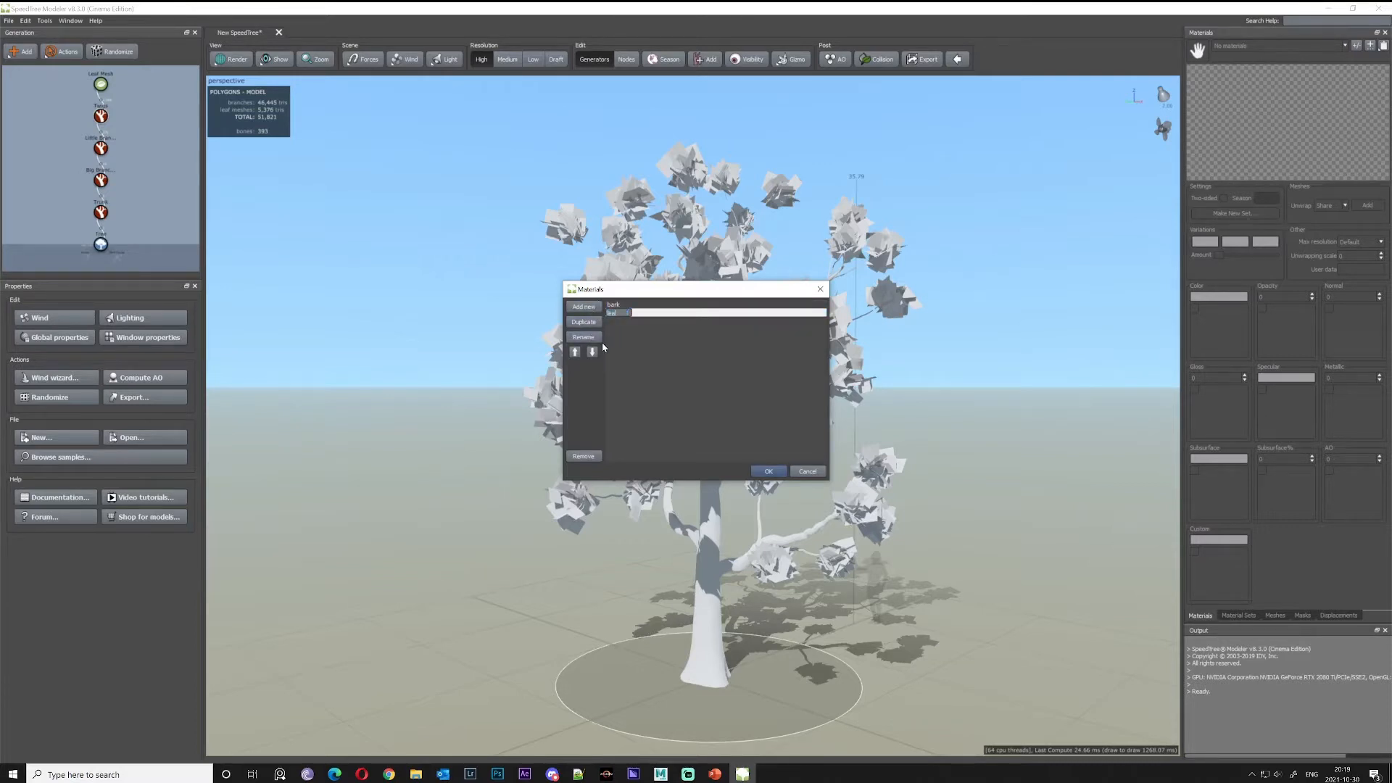
text(leaf)
key(Return)
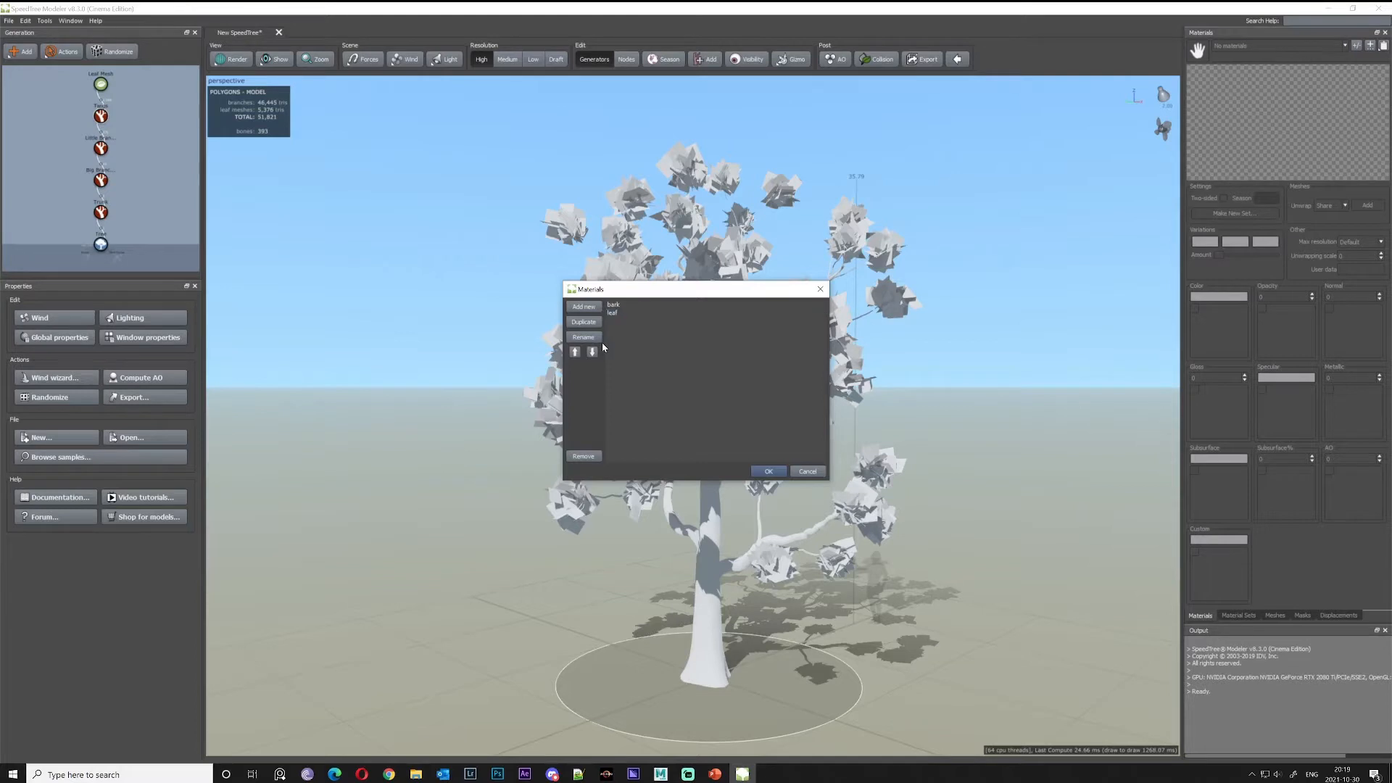
click(769, 472)
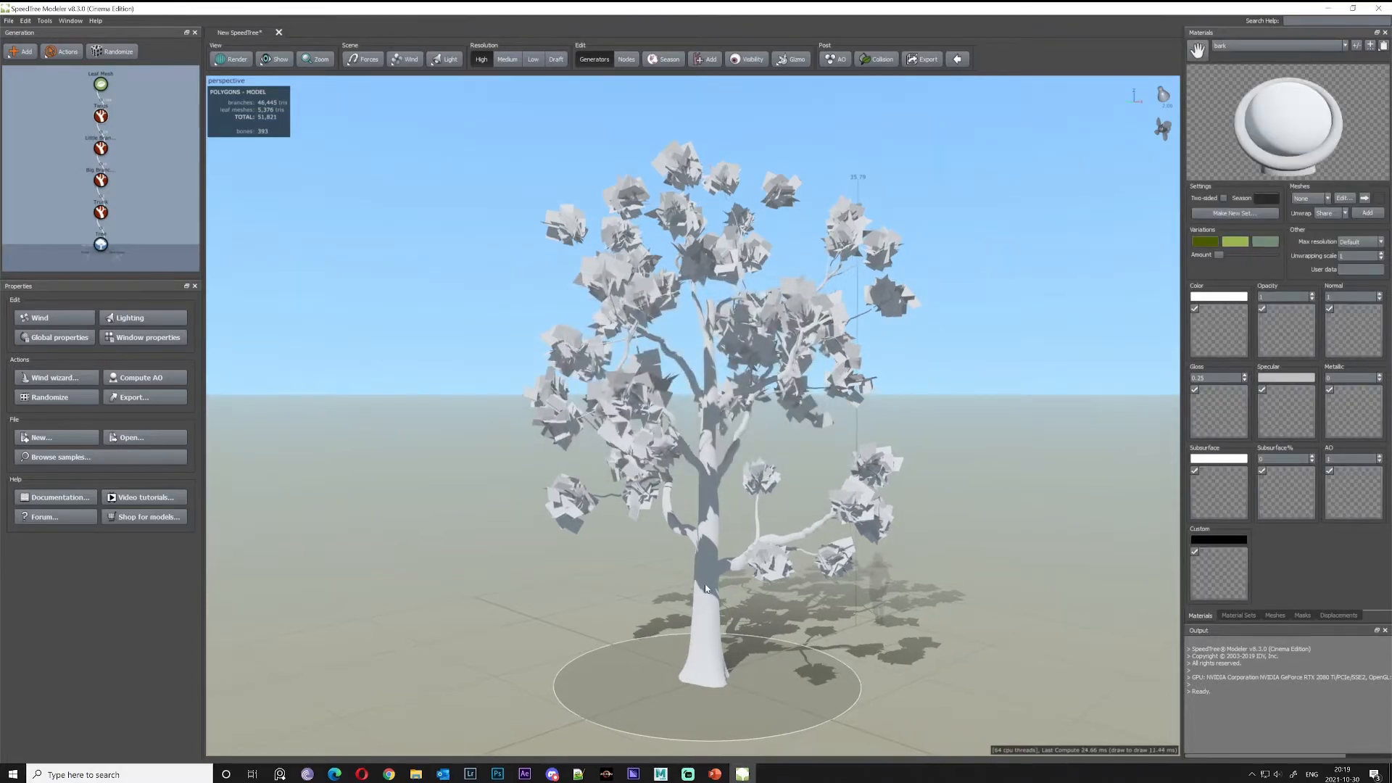
With the Trunk selected, open the bark material's color map chooser and browse to the samples/Sample_Broadleaf/Bark folder
click(109, 217)
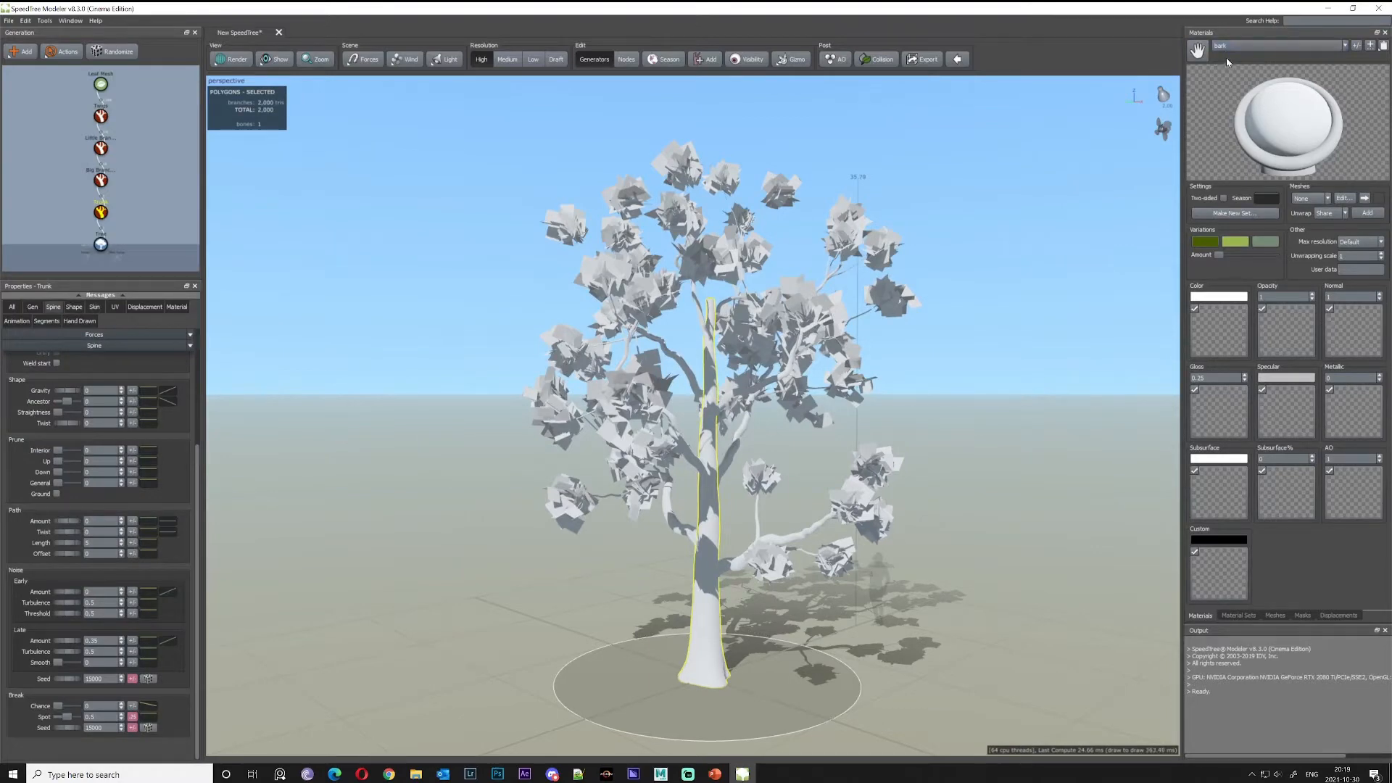
click(1215, 321)
scroll(464, 427, up, 5)
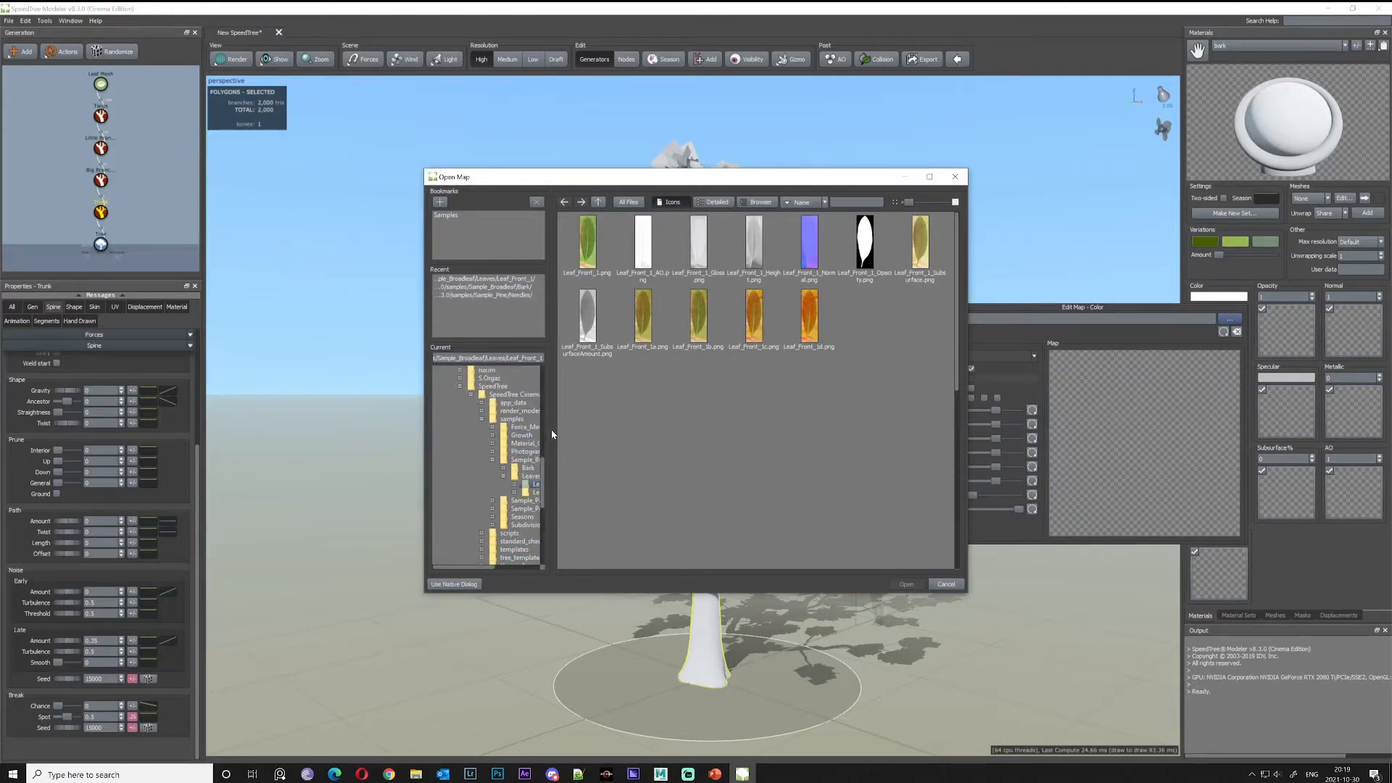
drag(551, 429, 665, 432)
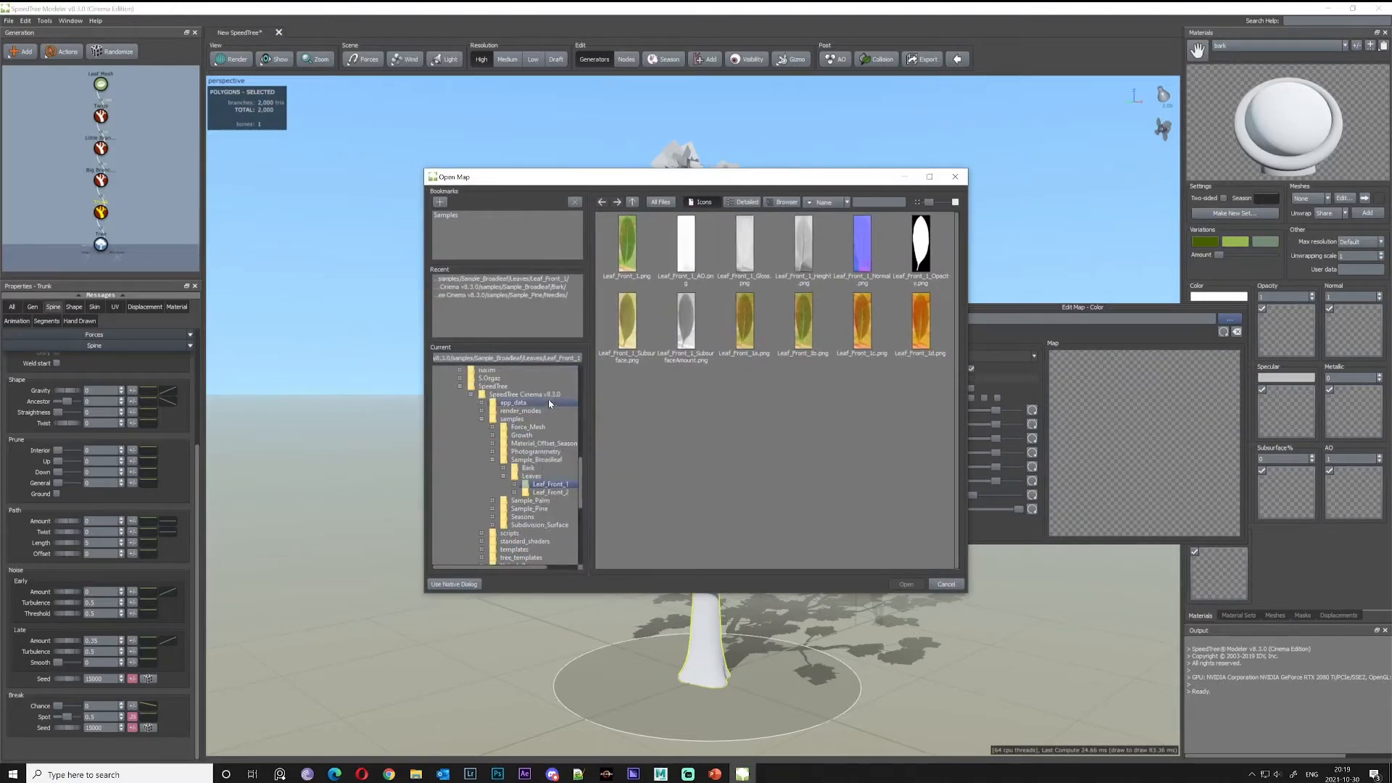
drag(512, 358, 582, 358)
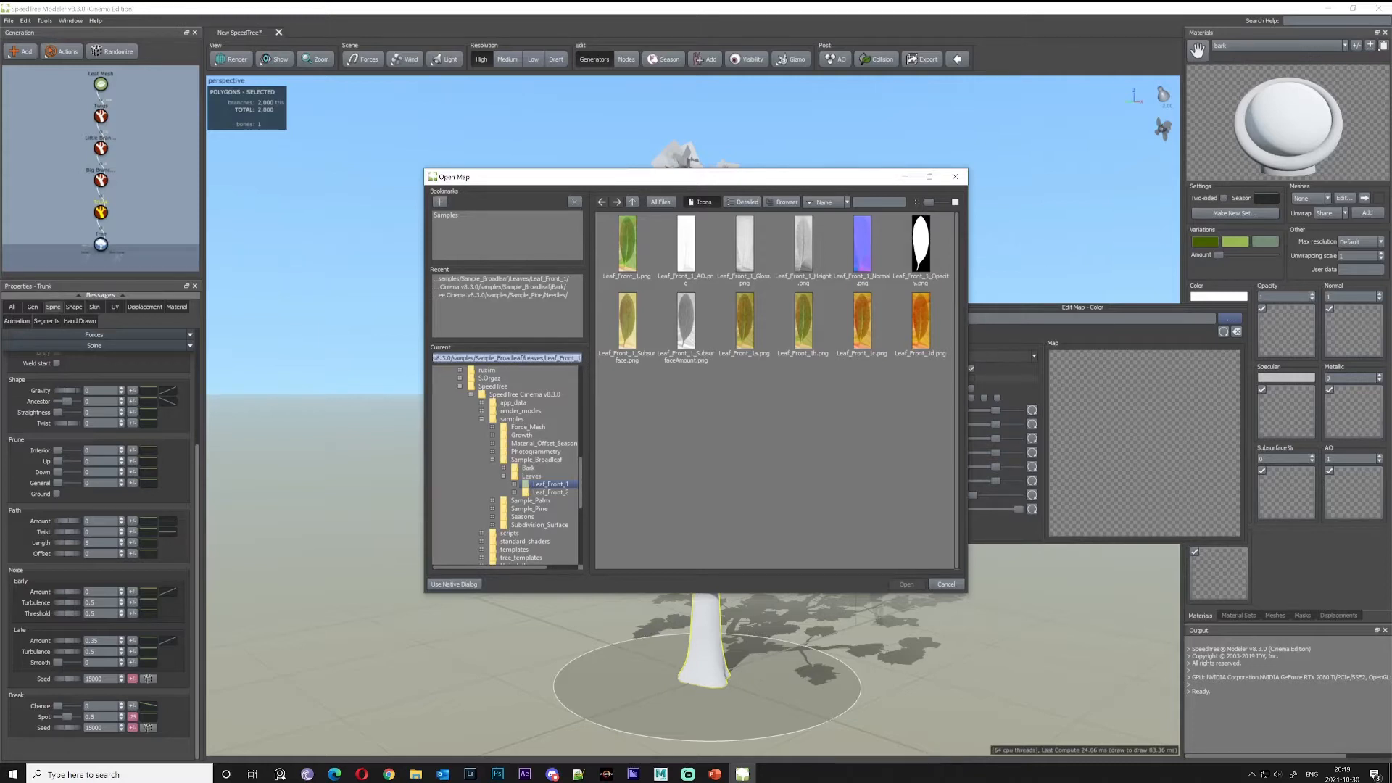
click(504, 393)
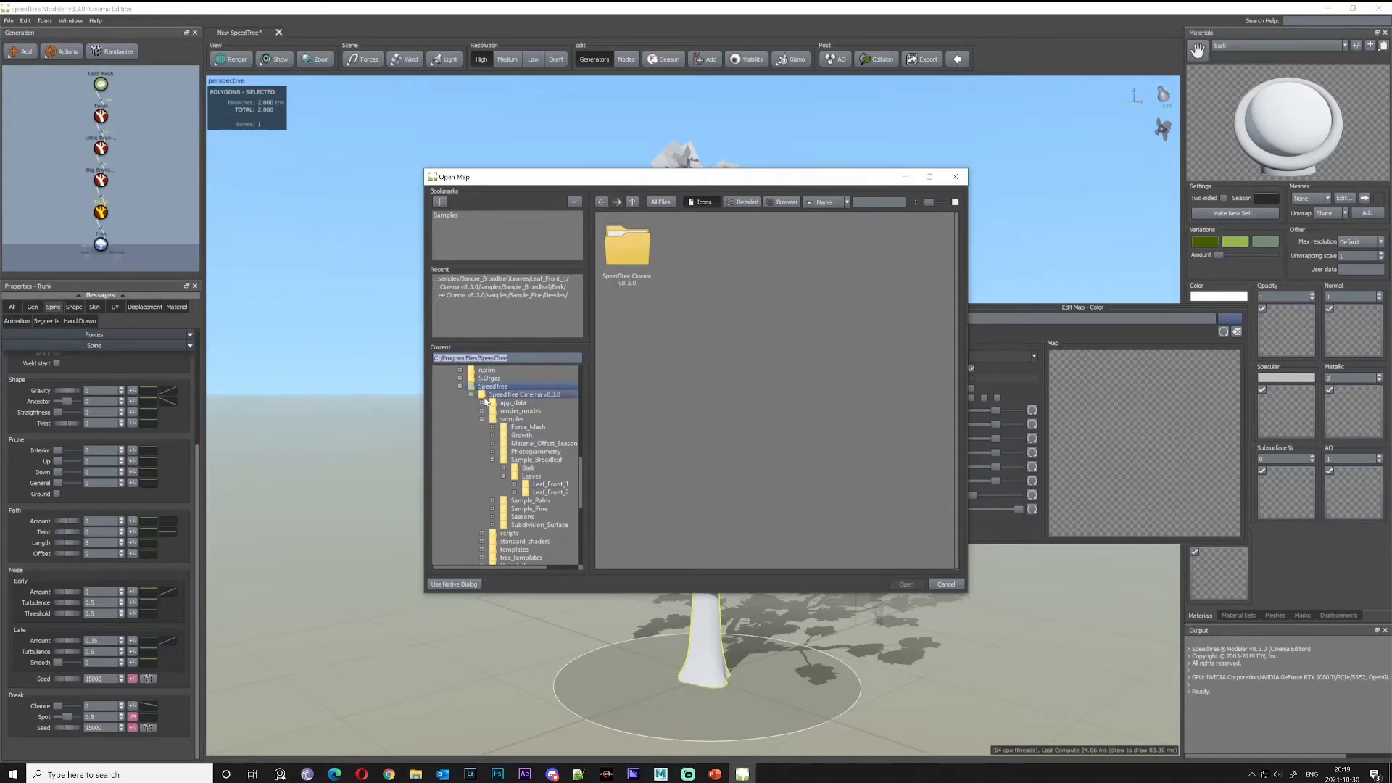
click(523, 393)
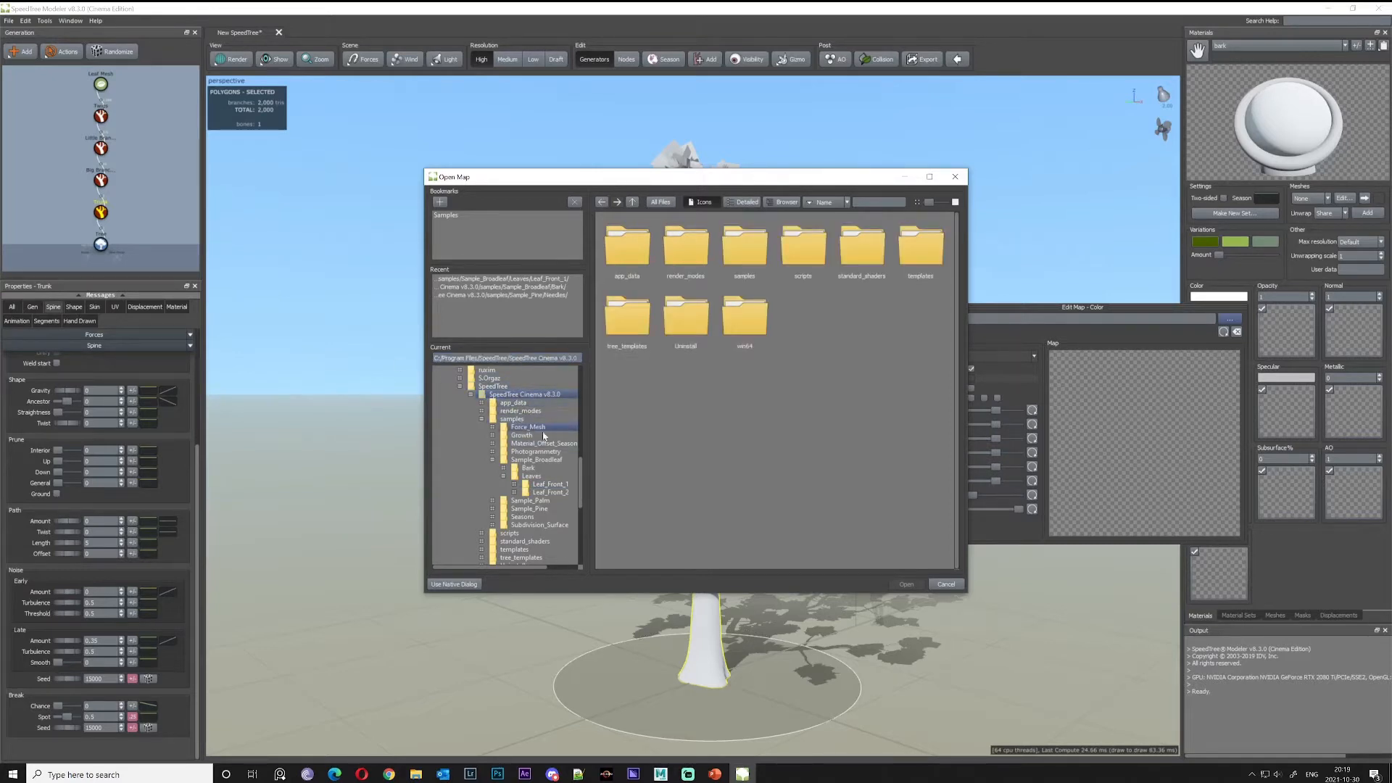
click(525, 420)
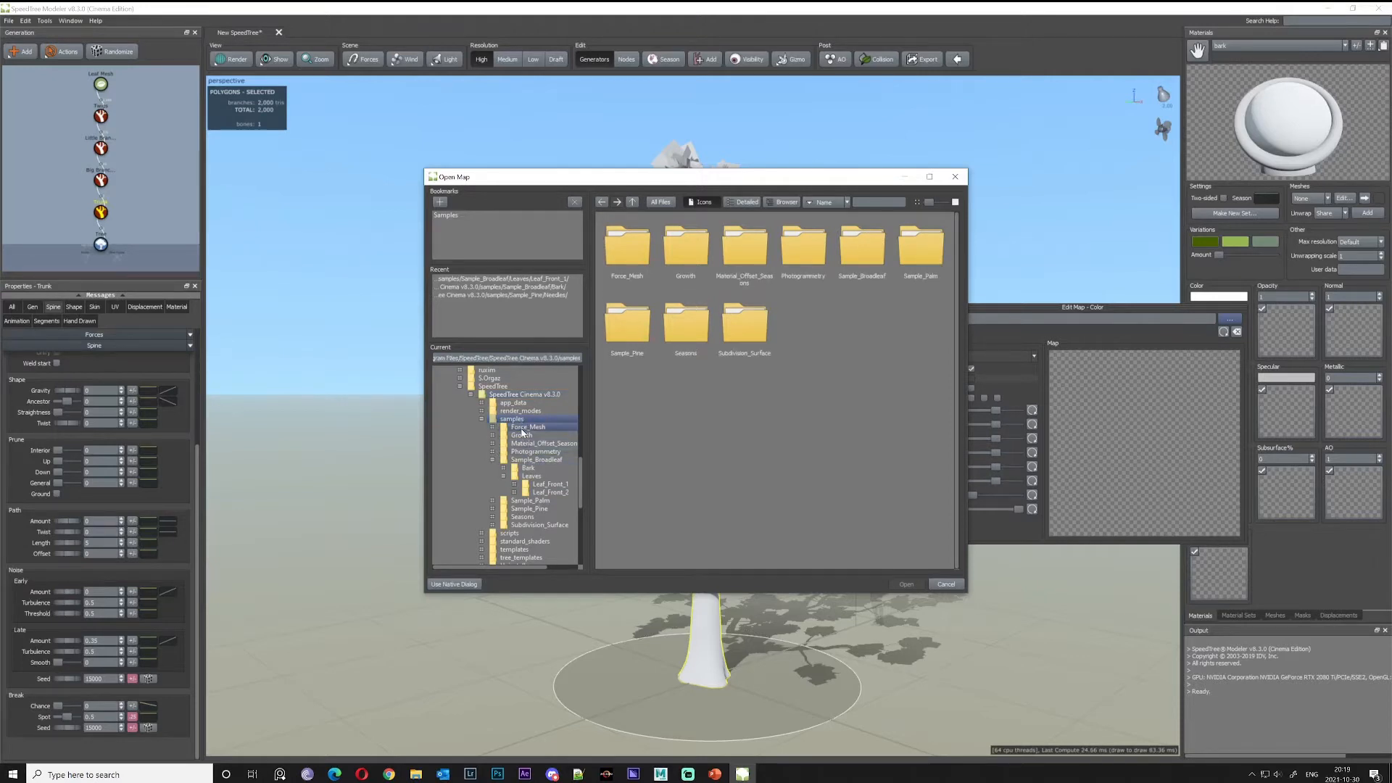
click(527, 468)
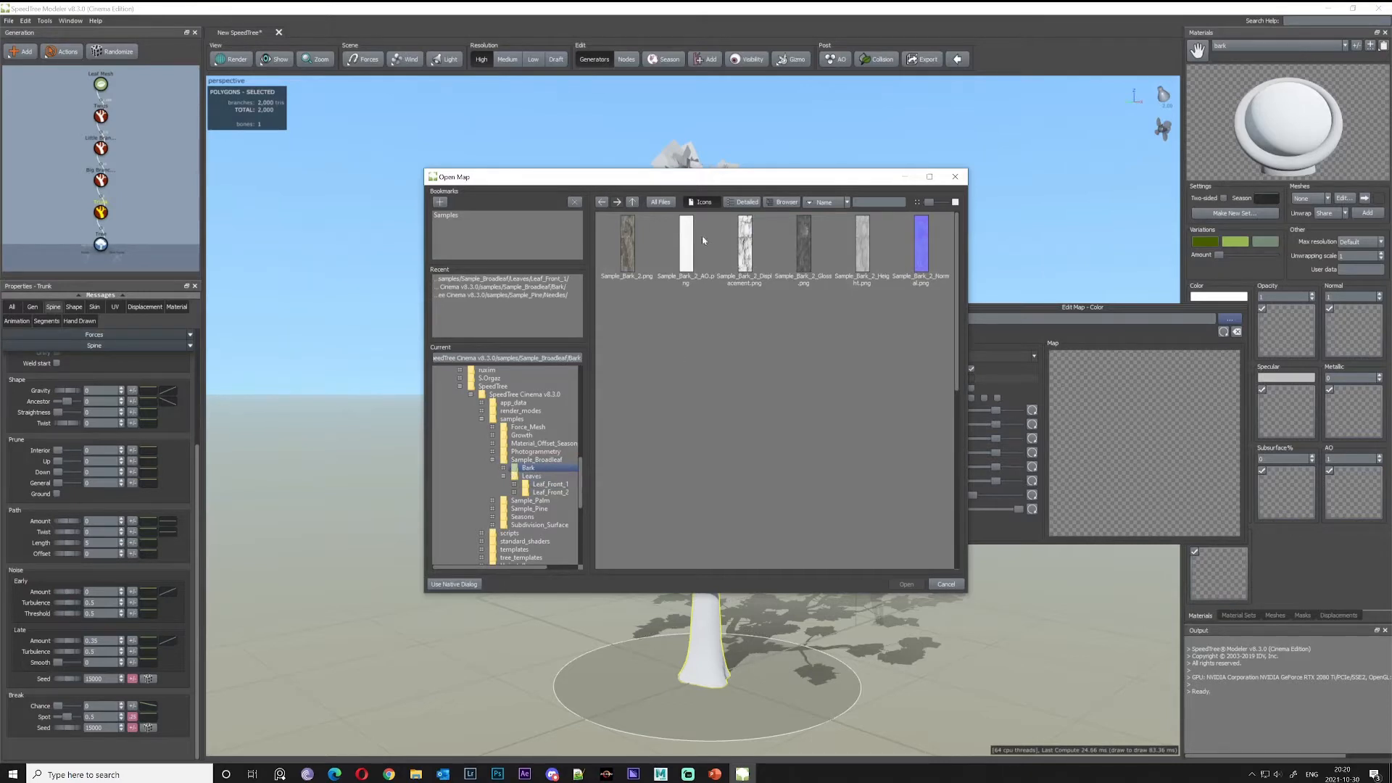
Load Sample_Bark_2.png as the bark color map and use the detected maps for the other material slots
click(627, 251)
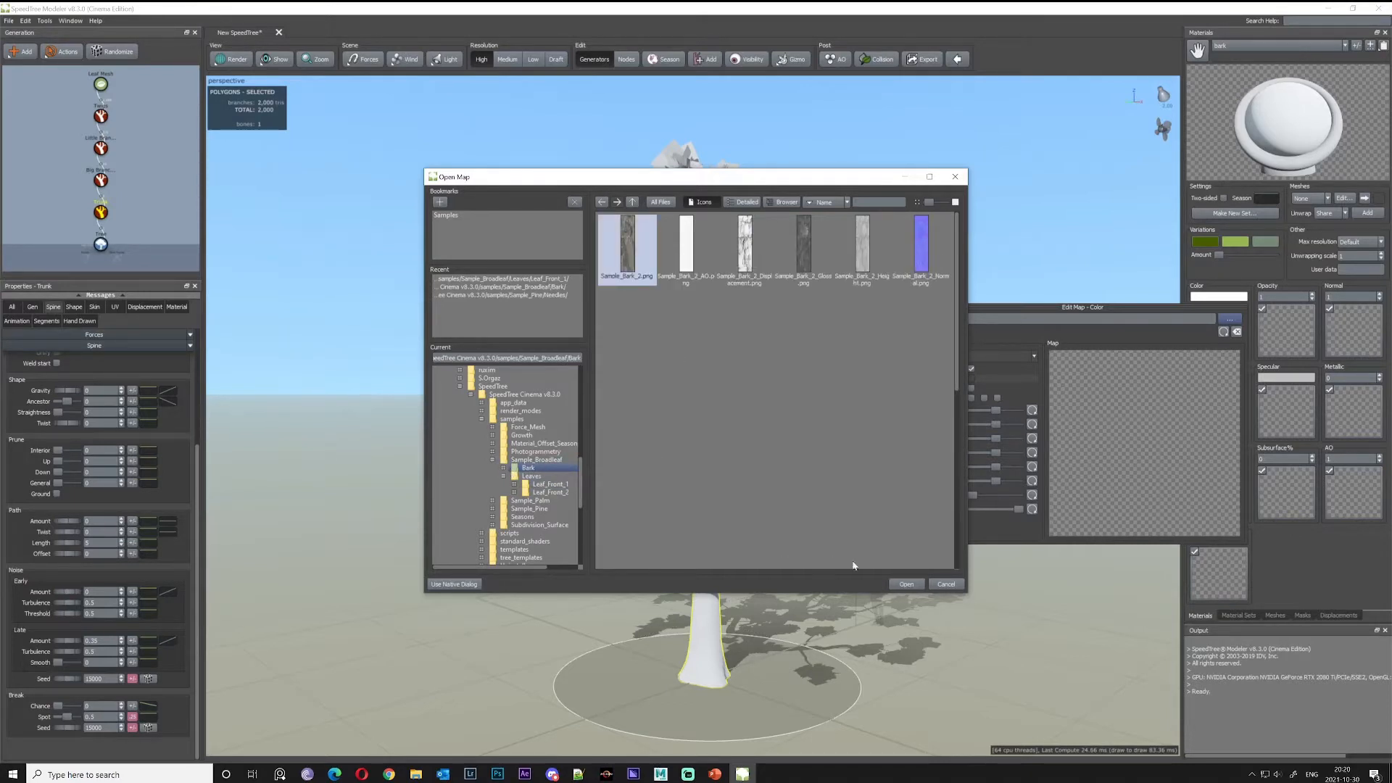
click(906, 583)
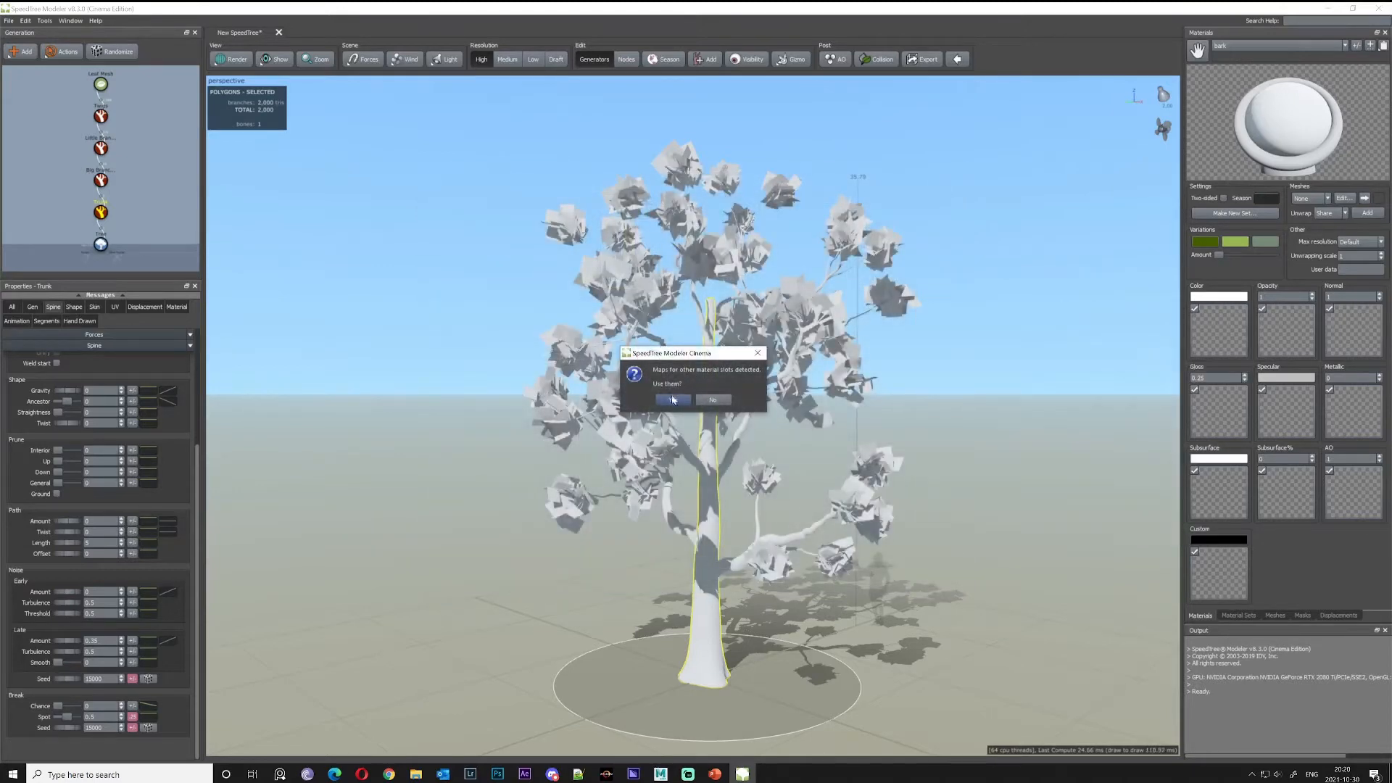
click(672, 400)
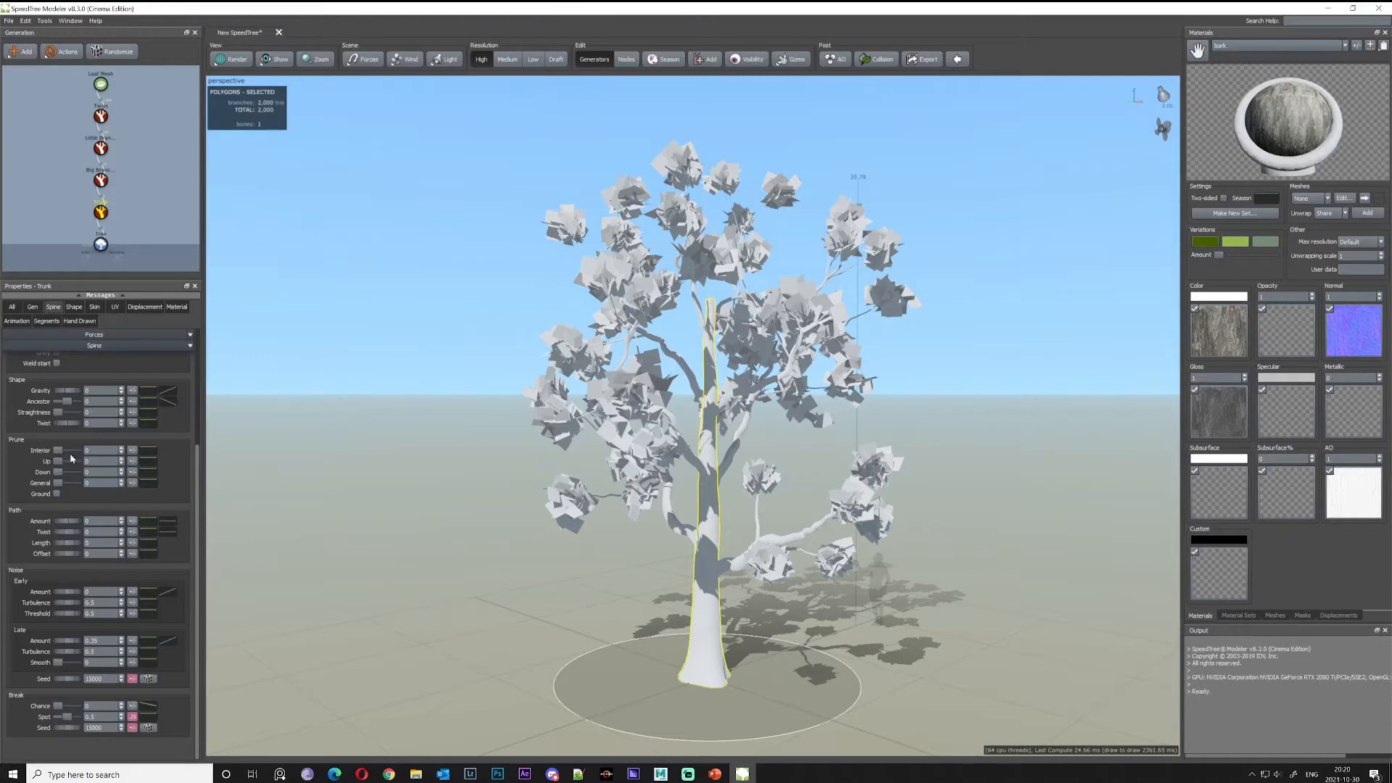
Assign the bark material to the Trunk generator's branch geometry
click(12, 306)
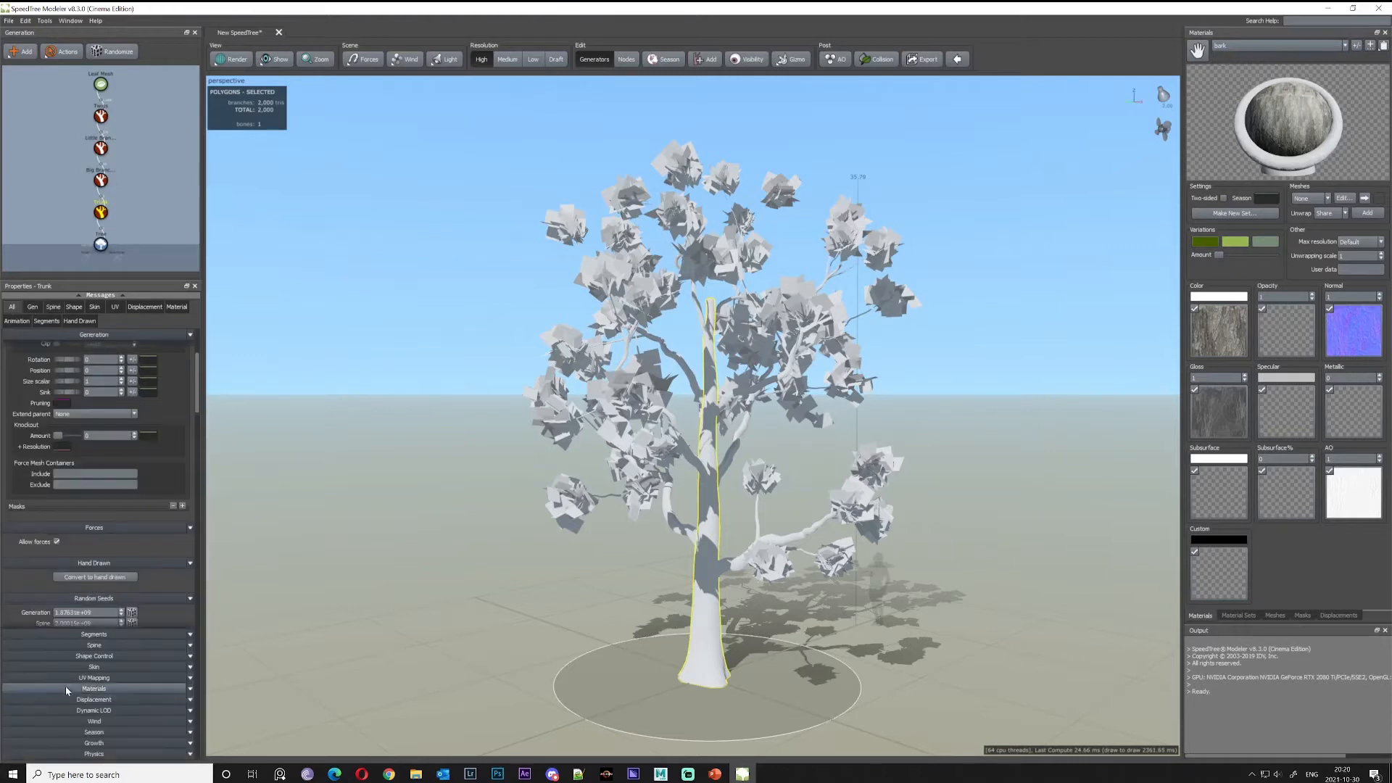
click(108, 693)
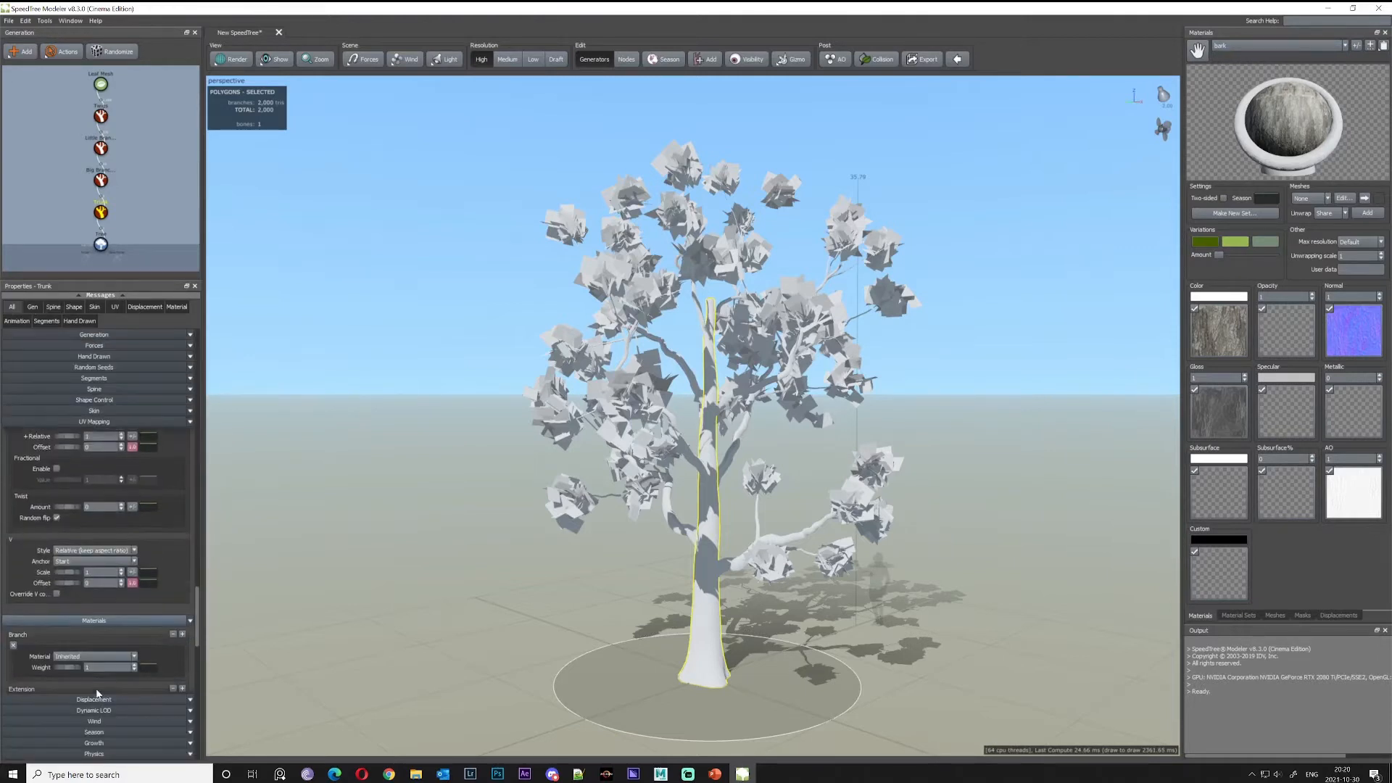
click(76, 648)
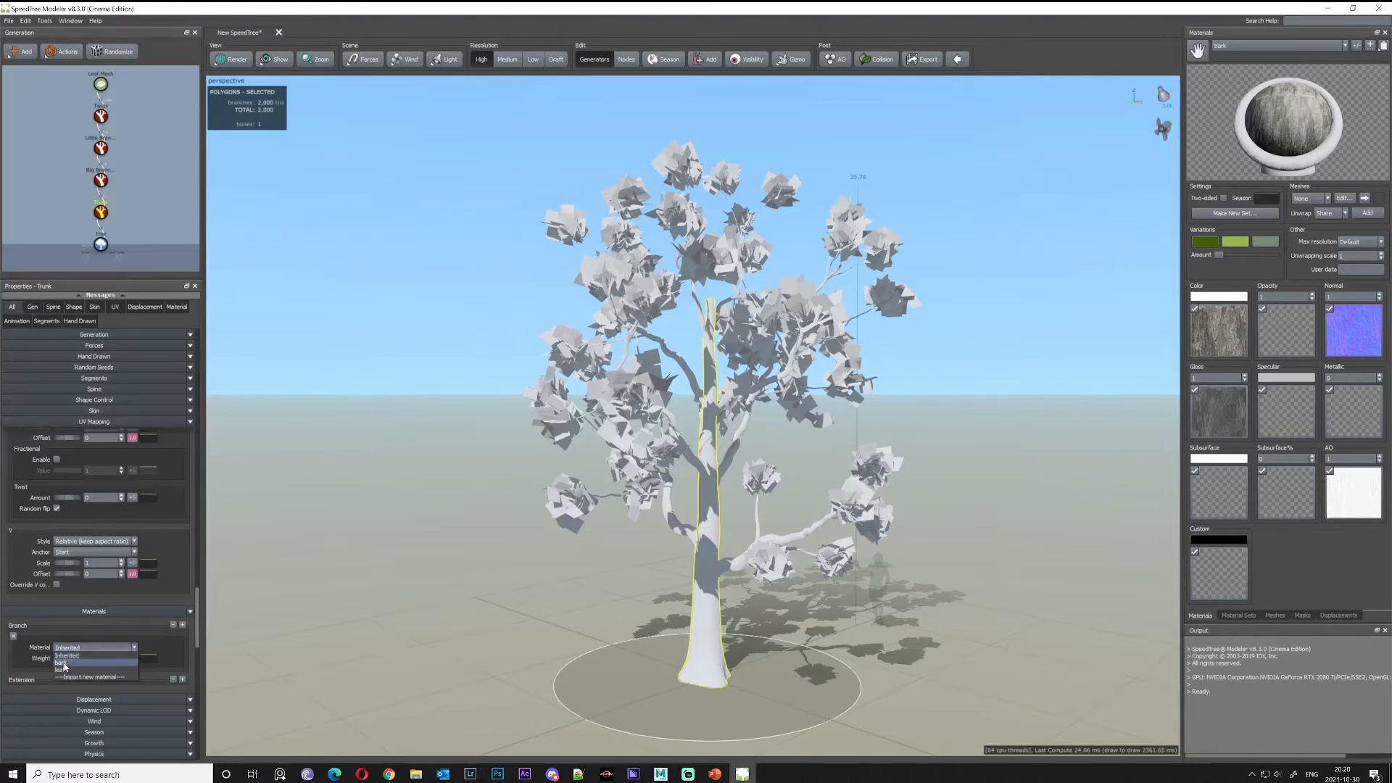
click(61, 663)
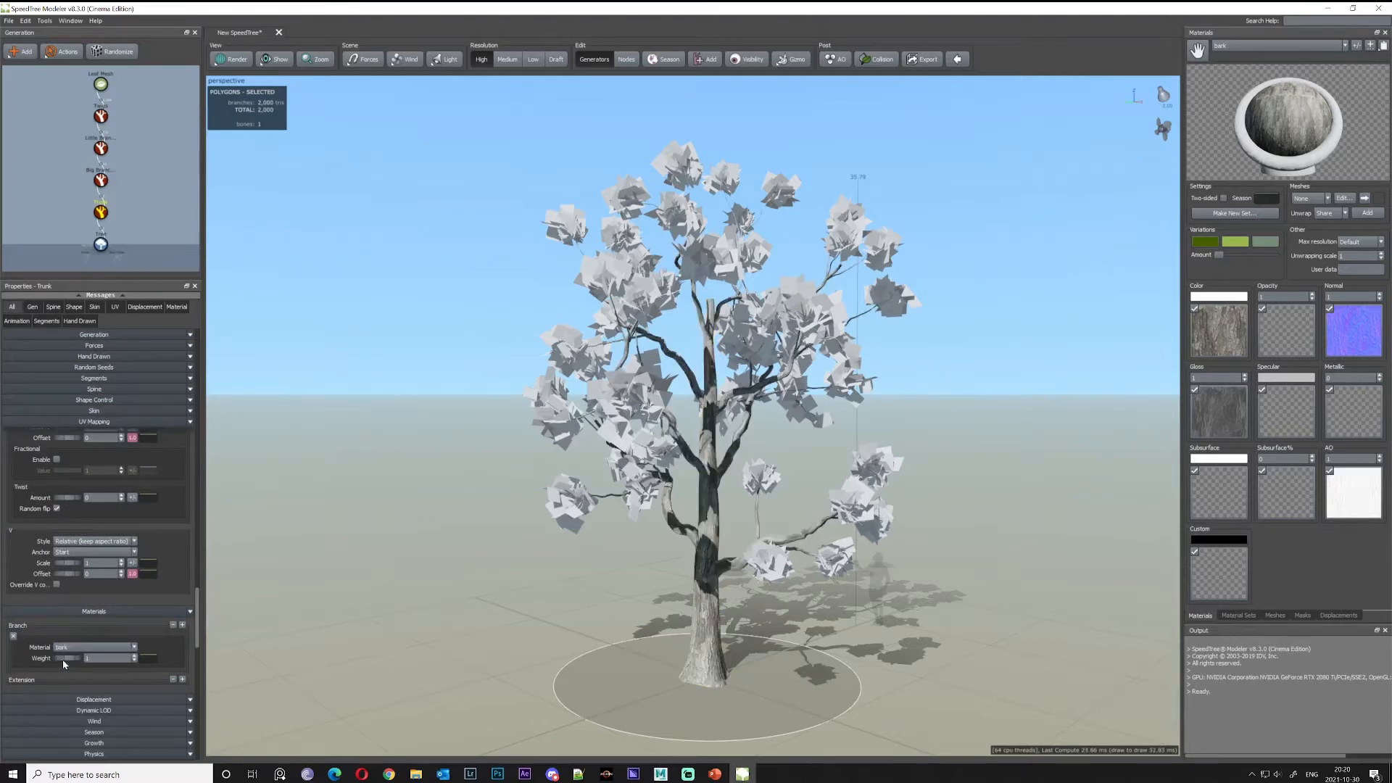
Examine the bark texture on the trunk and branches up close and across the whole tree
scroll(712, 622, up, 6)
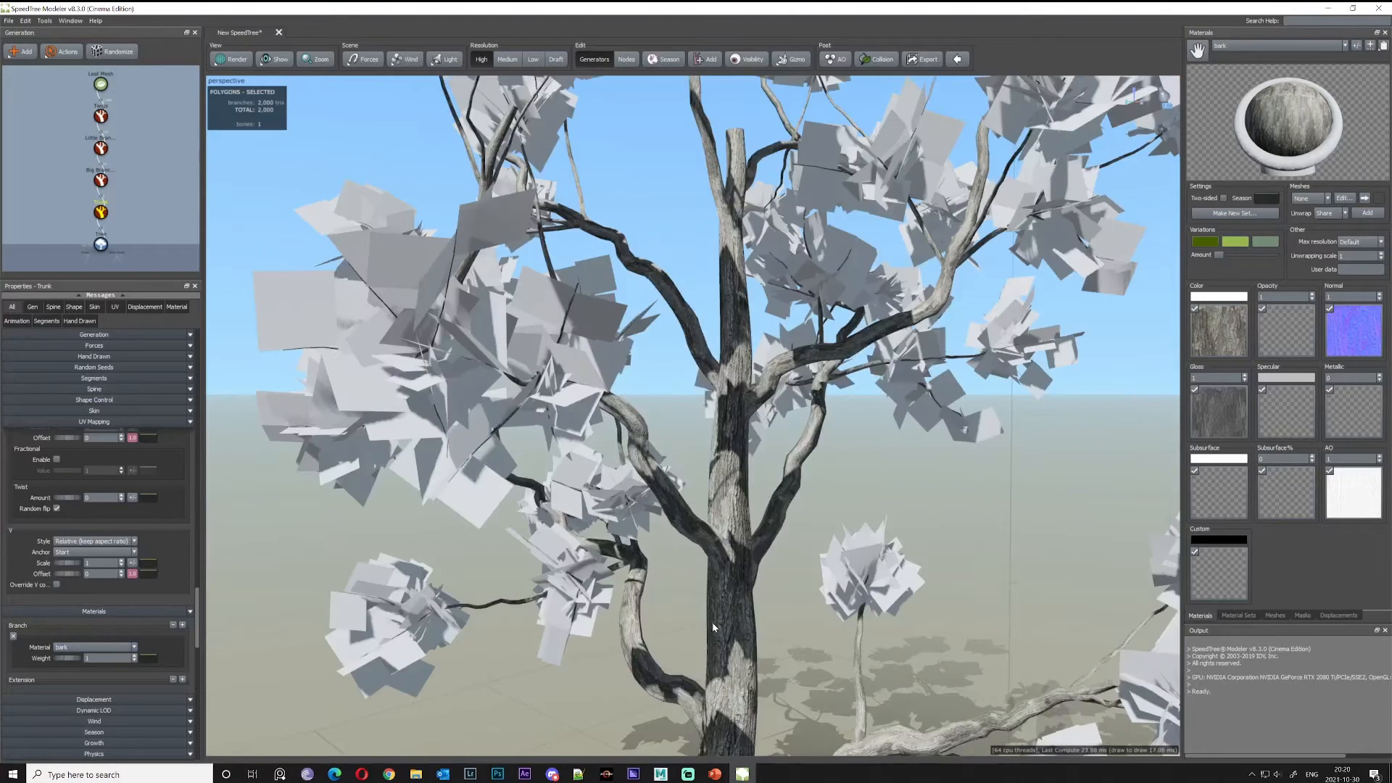
middle_drag(712, 622, 749, 533)
mouse_move(750, 533)
mouse_down()
mouse_move(812, 550)
mouse_move(780, 567)
mouse_move(745, 547)
mouse_up()
scroll(650, 528, down, 5)
scroll(651, 532, down, 4)
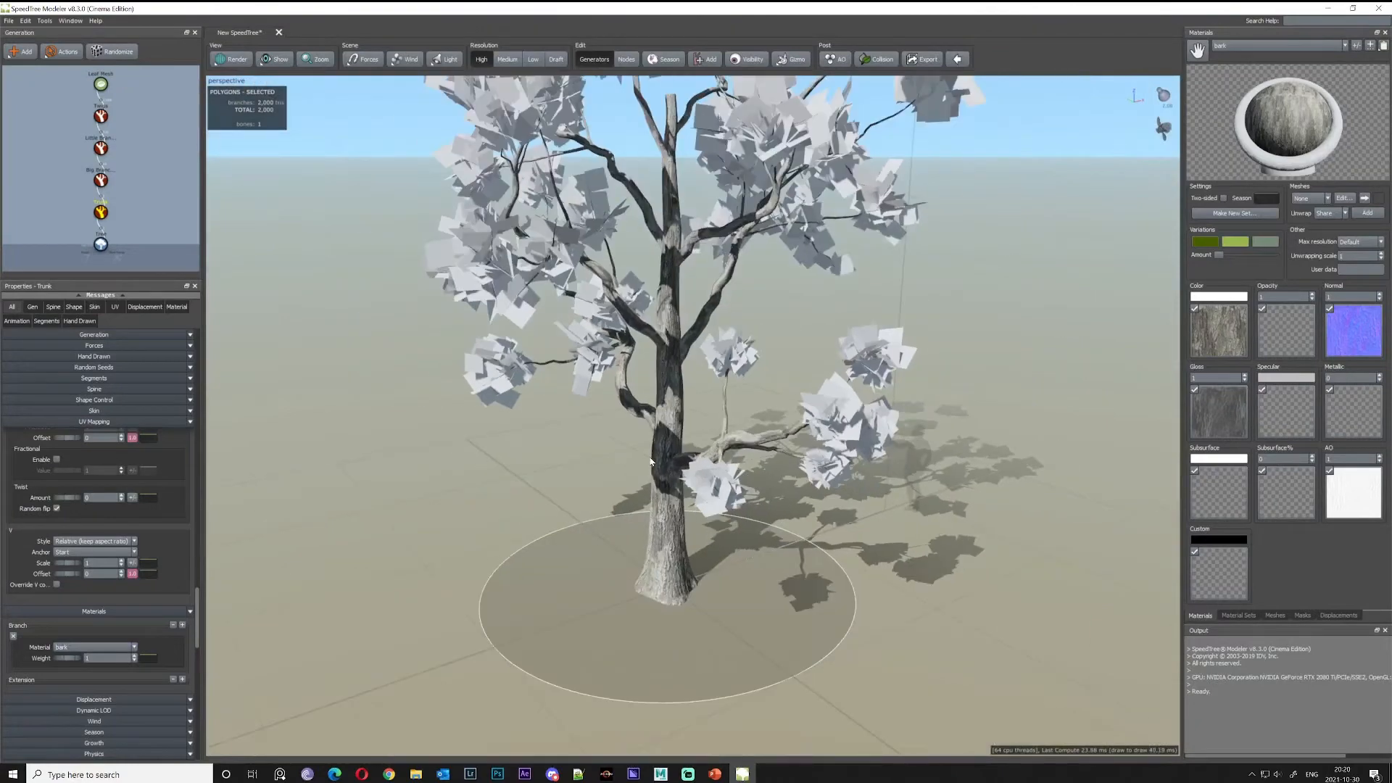
middle_drag(650, 532, 616, 682)
drag(617, 681, 655, 513)
scroll(655, 513, up, 4)
scroll(654, 514, down, 4)
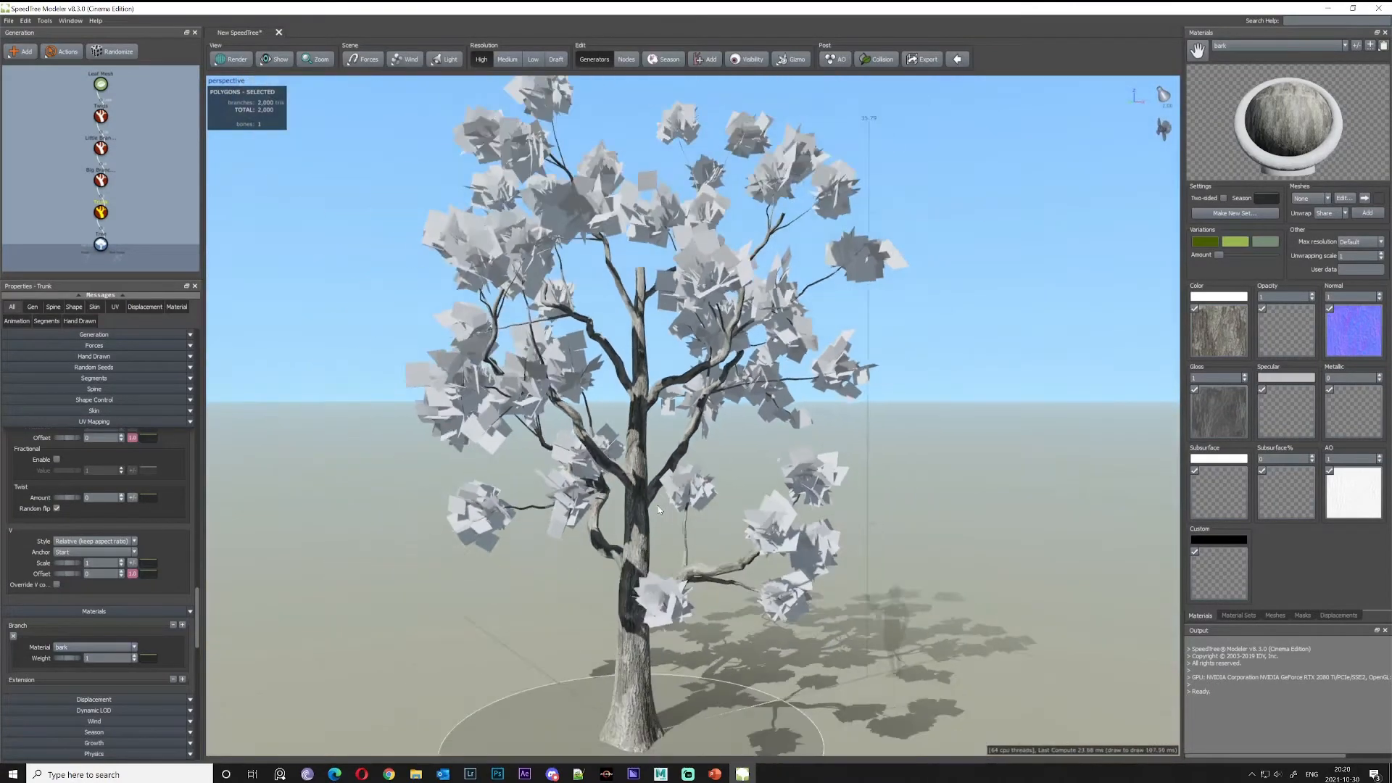
middle_drag(658, 510, 725, 494)
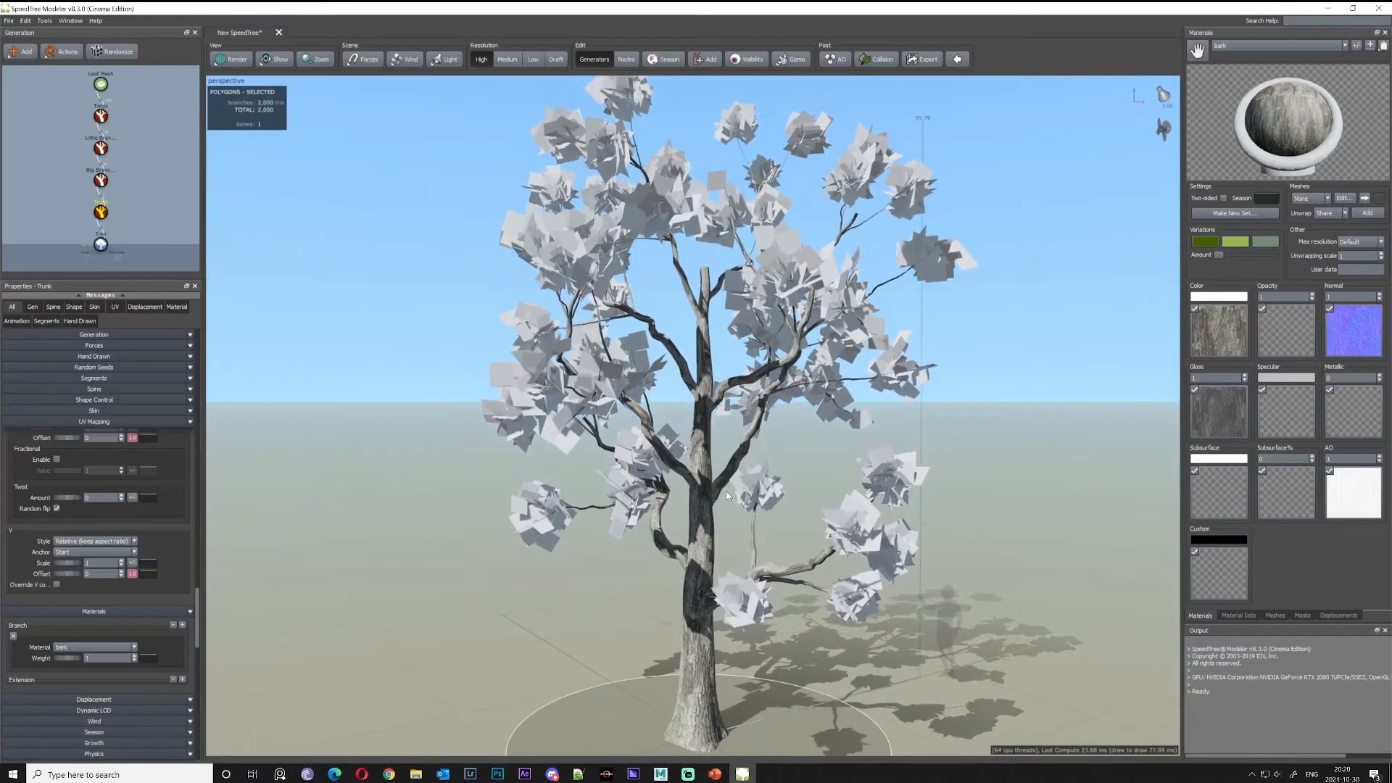
With the Leaf Mesh generator selected, open the leaf material's color map chooser and browse to the Sample_Broadleaf/Leaves/Leaf_Front_1 folder
click(101, 85)
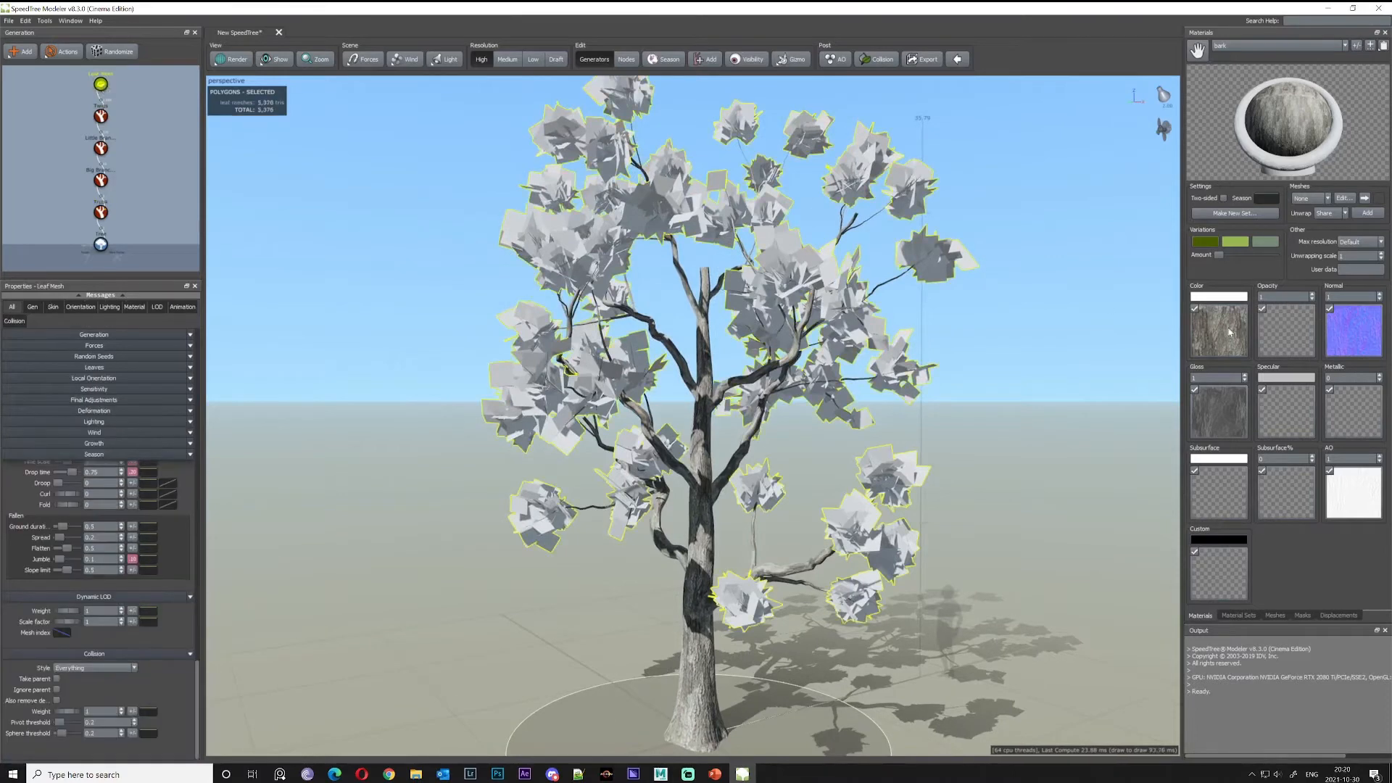
click(1247, 46)
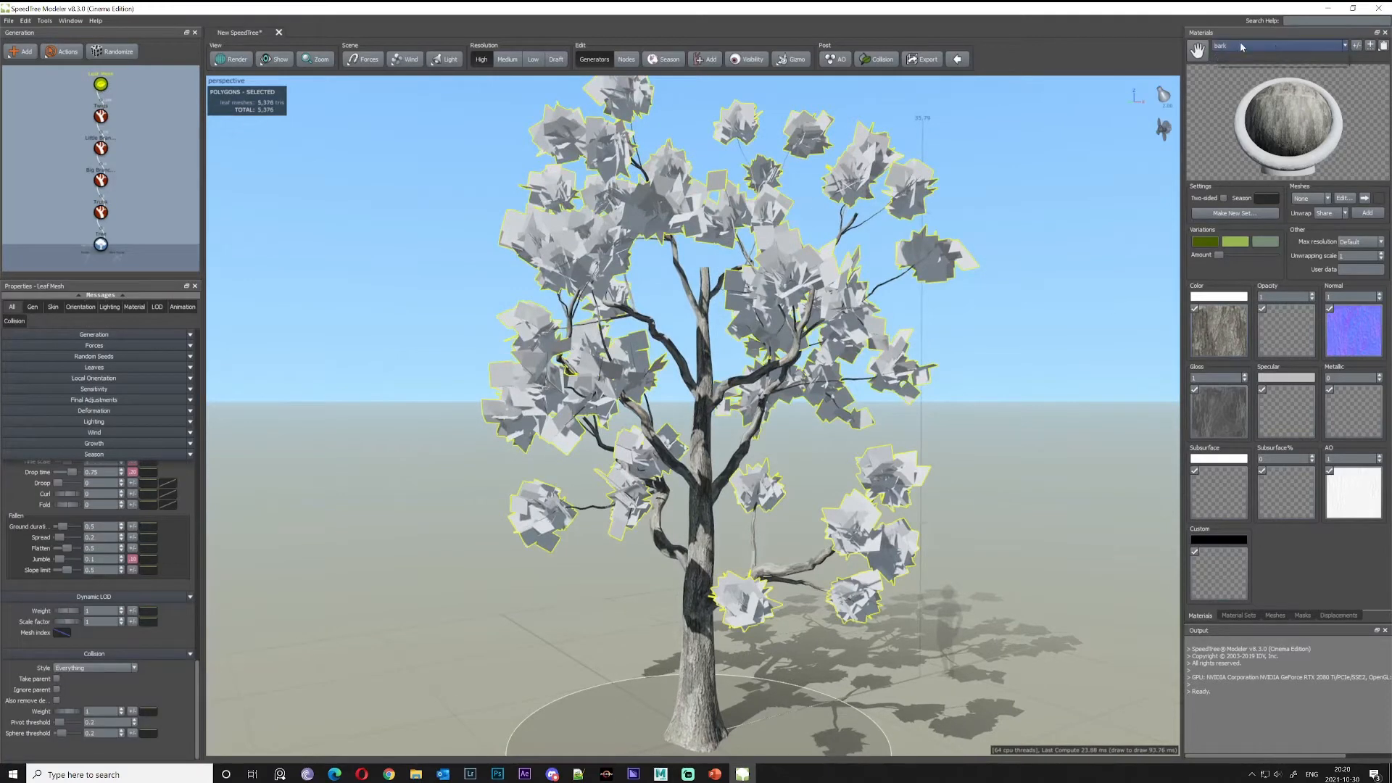
click(1225, 65)
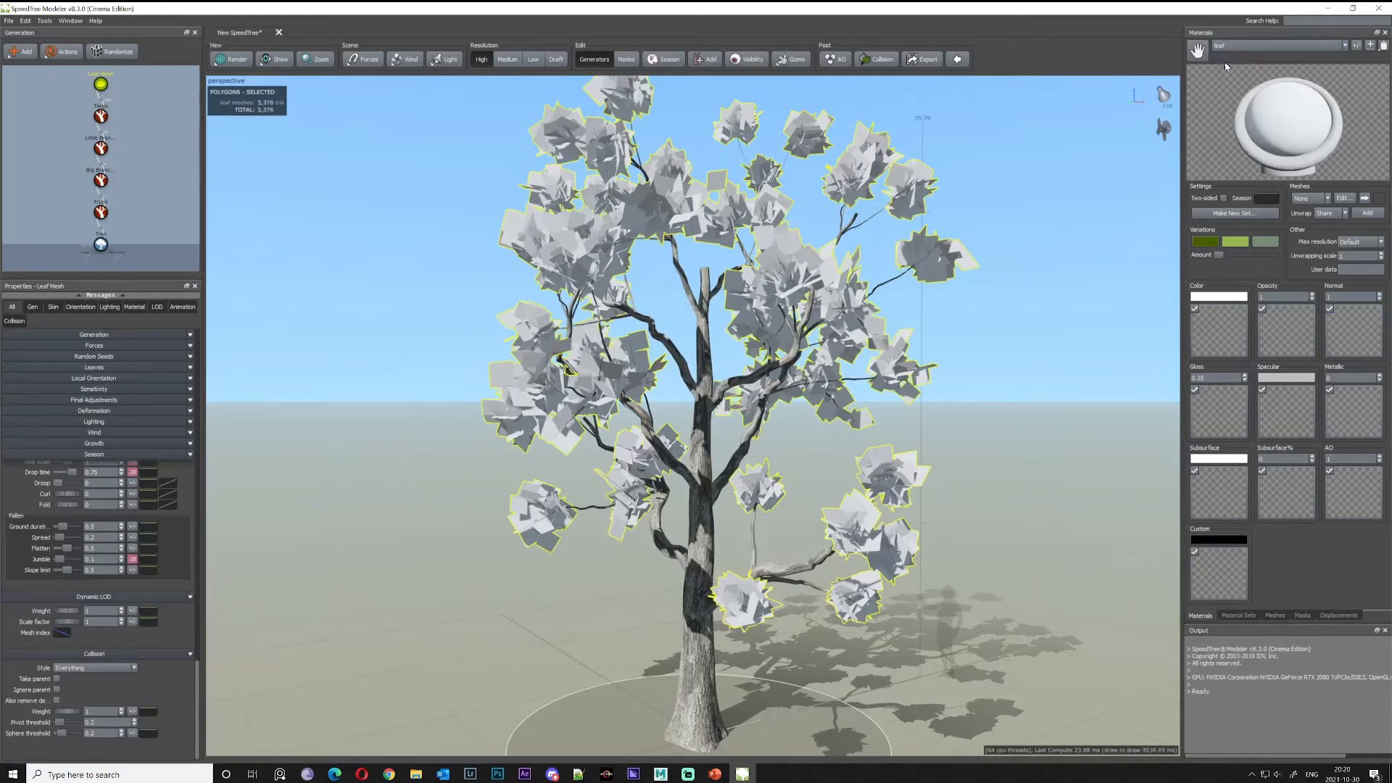
click(1223, 318)
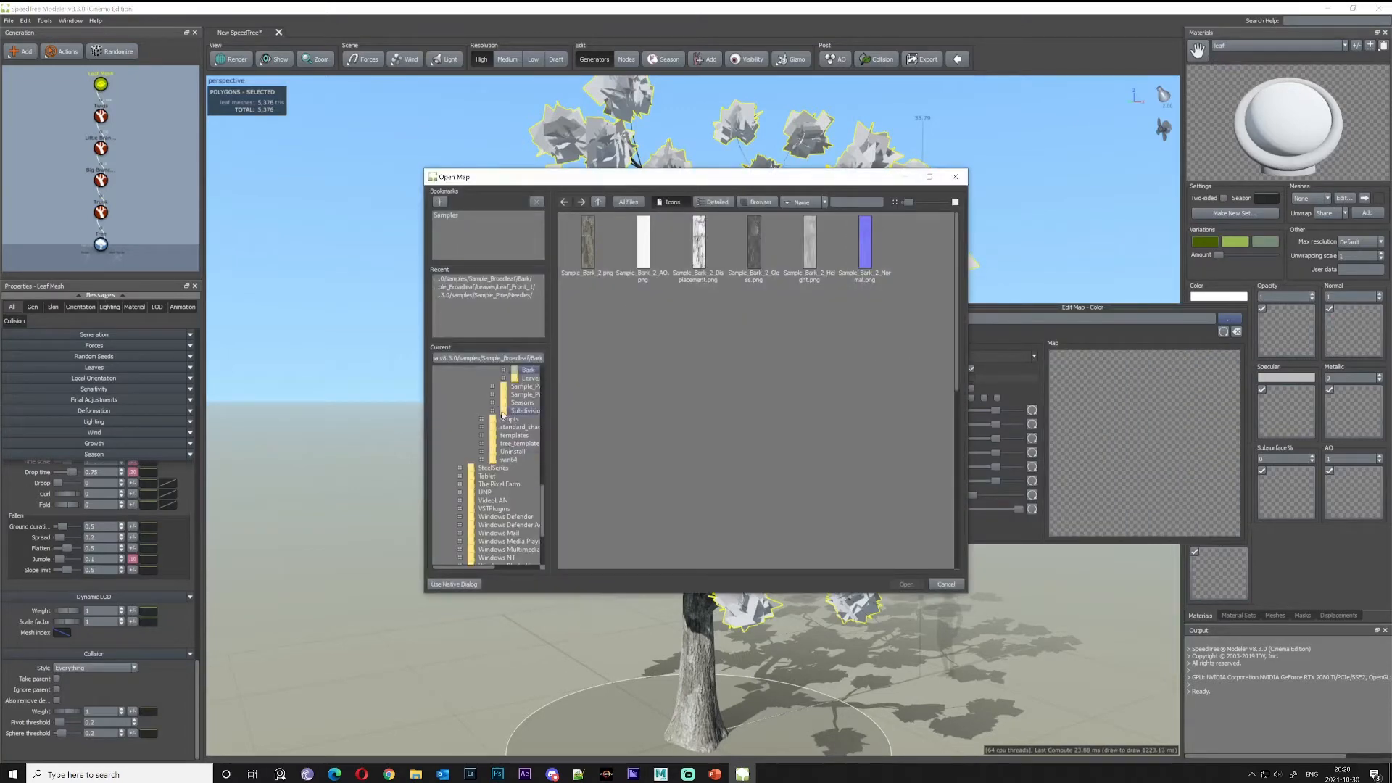
scroll(518, 435, up, 3)
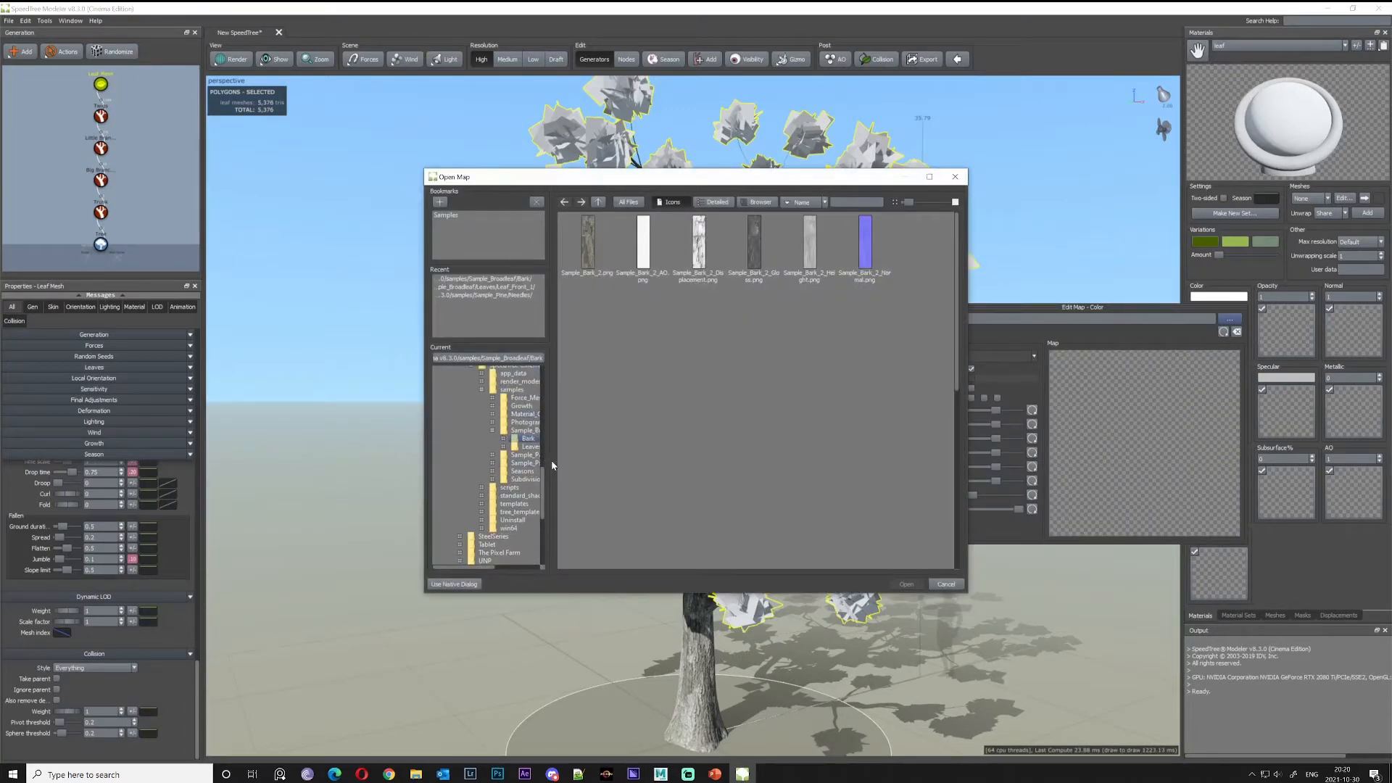
drag(549, 461, 588, 460)
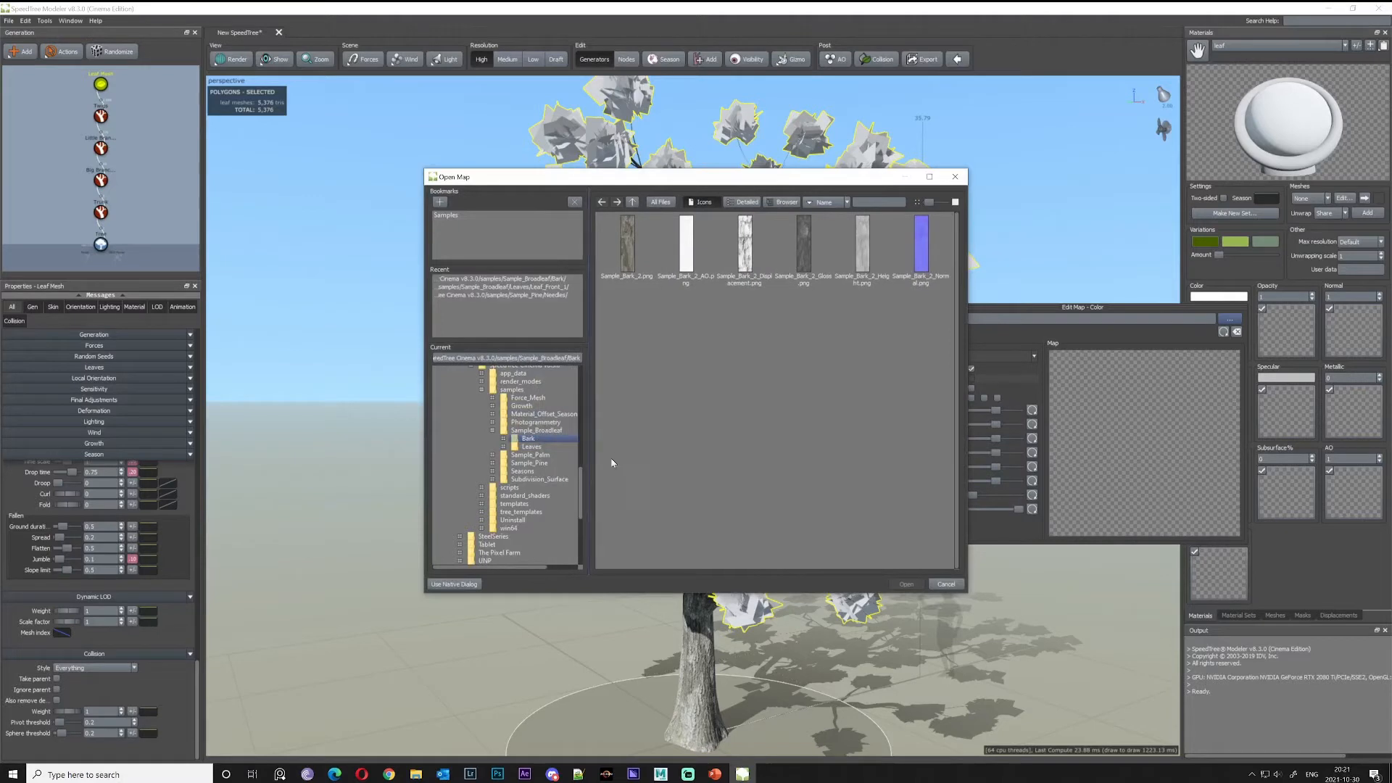
click(532, 448)
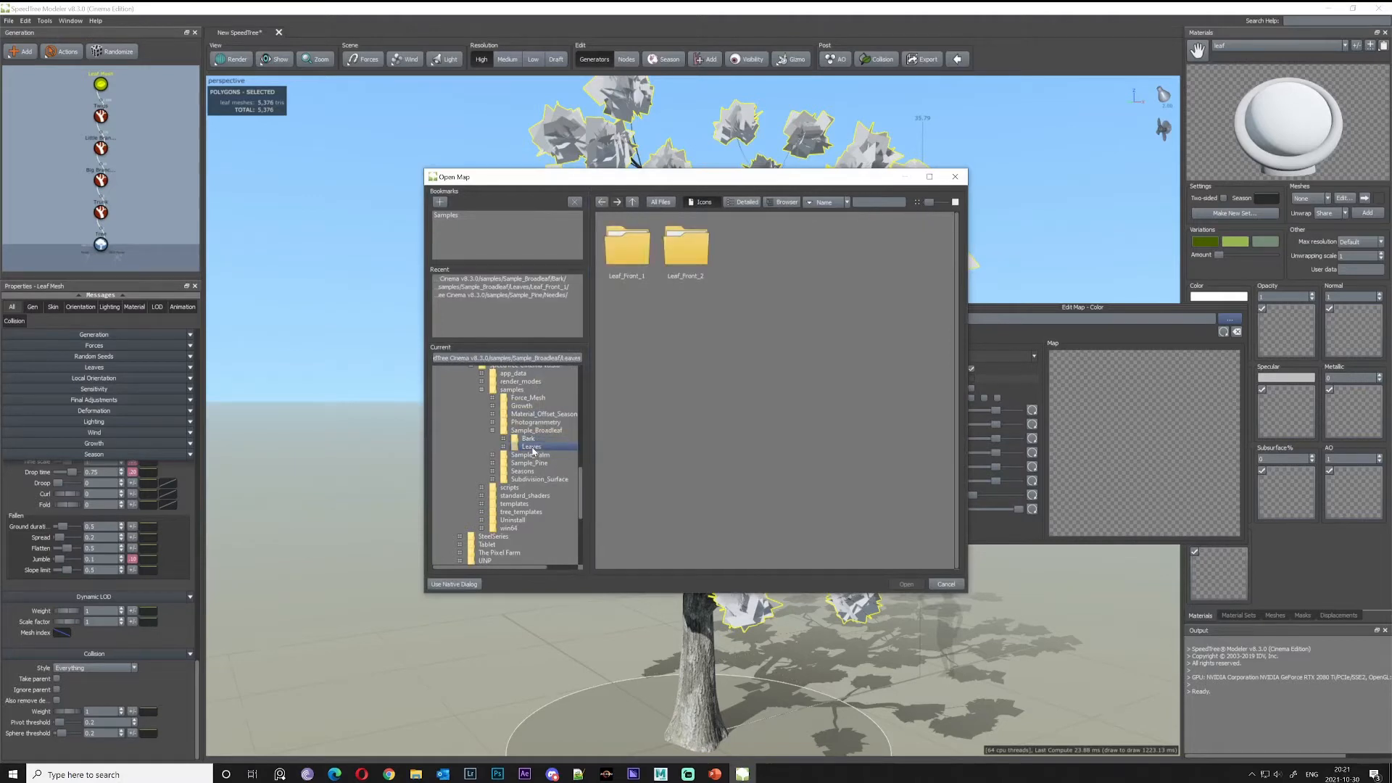
double_click(627, 246)
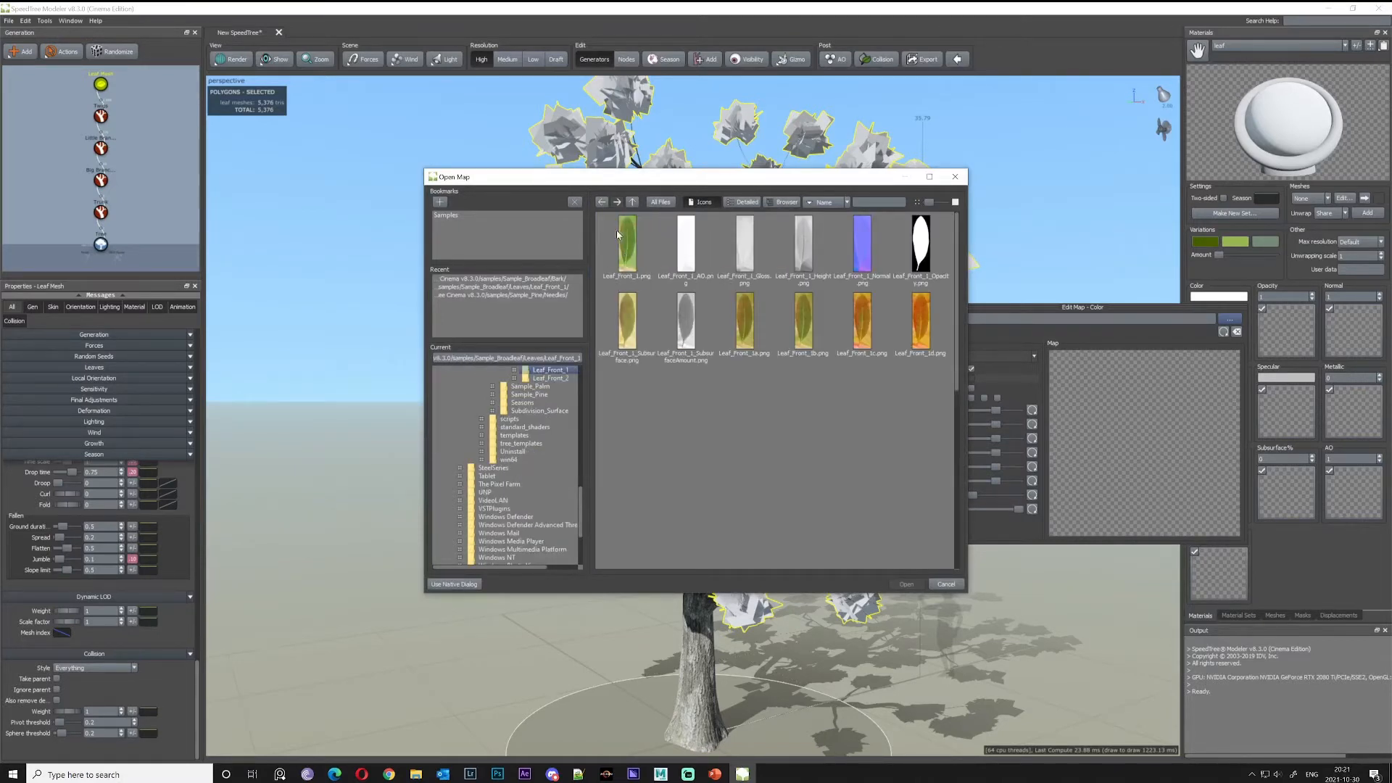
Compare the two sample leaf folders, load Leaf_Front_1.png as the leaf color map and use the detected maps for the other slots
click(549, 379)
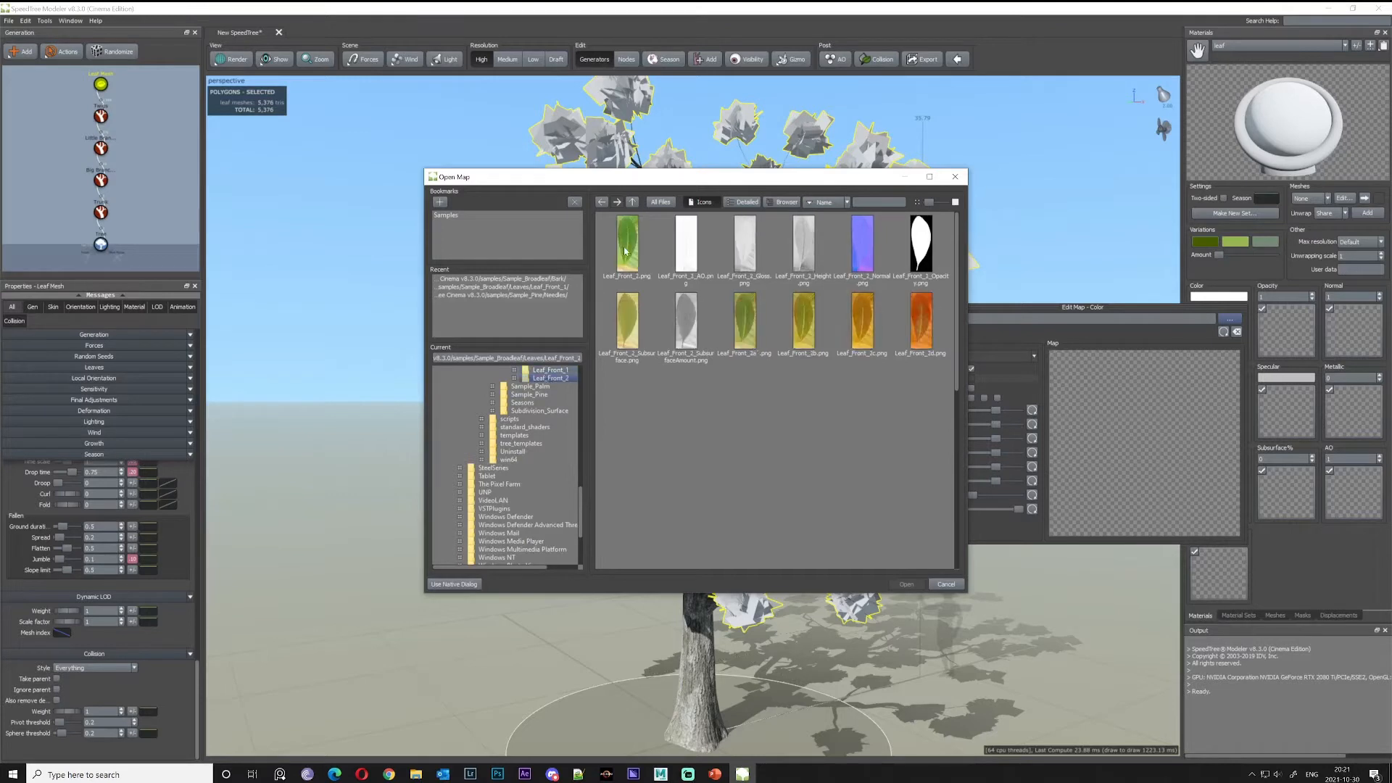
click(625, 251)
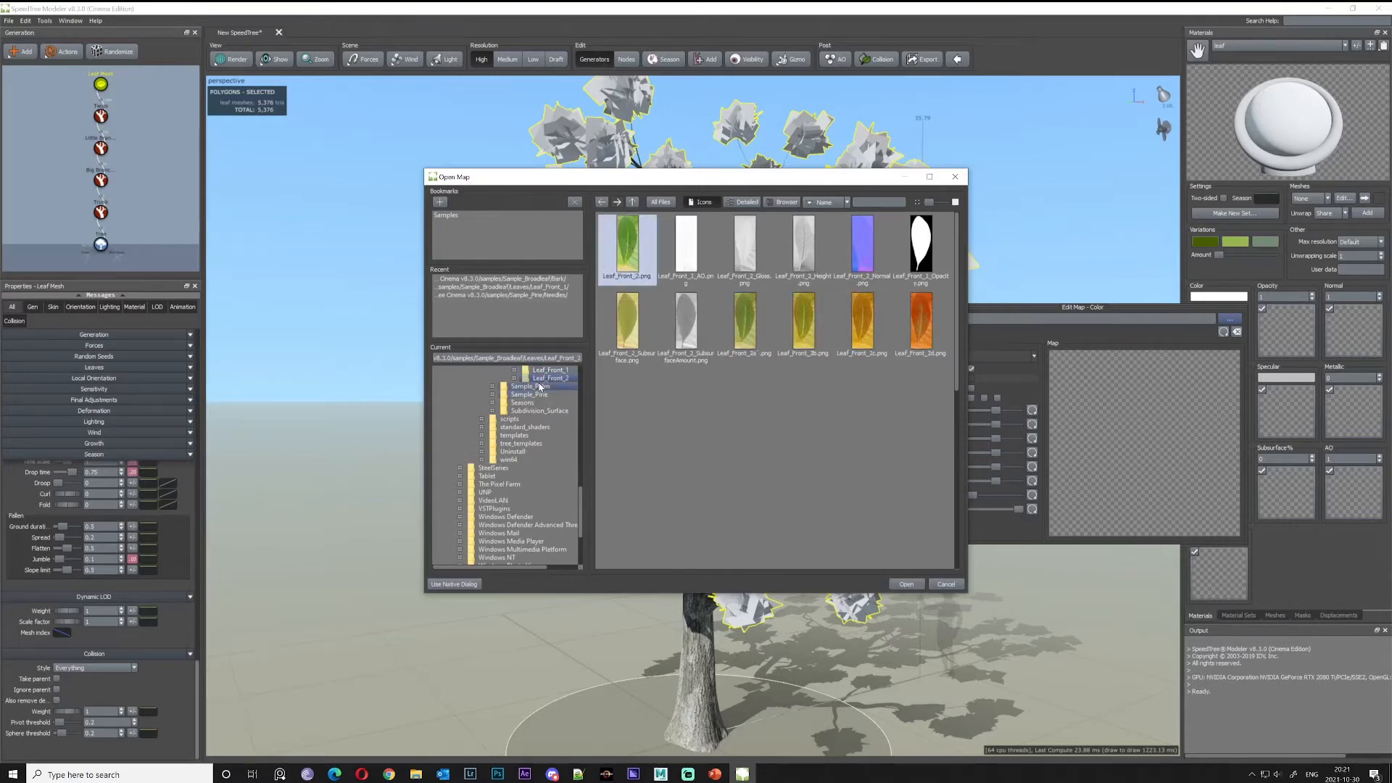
click(540, 389)
click(629, 253)
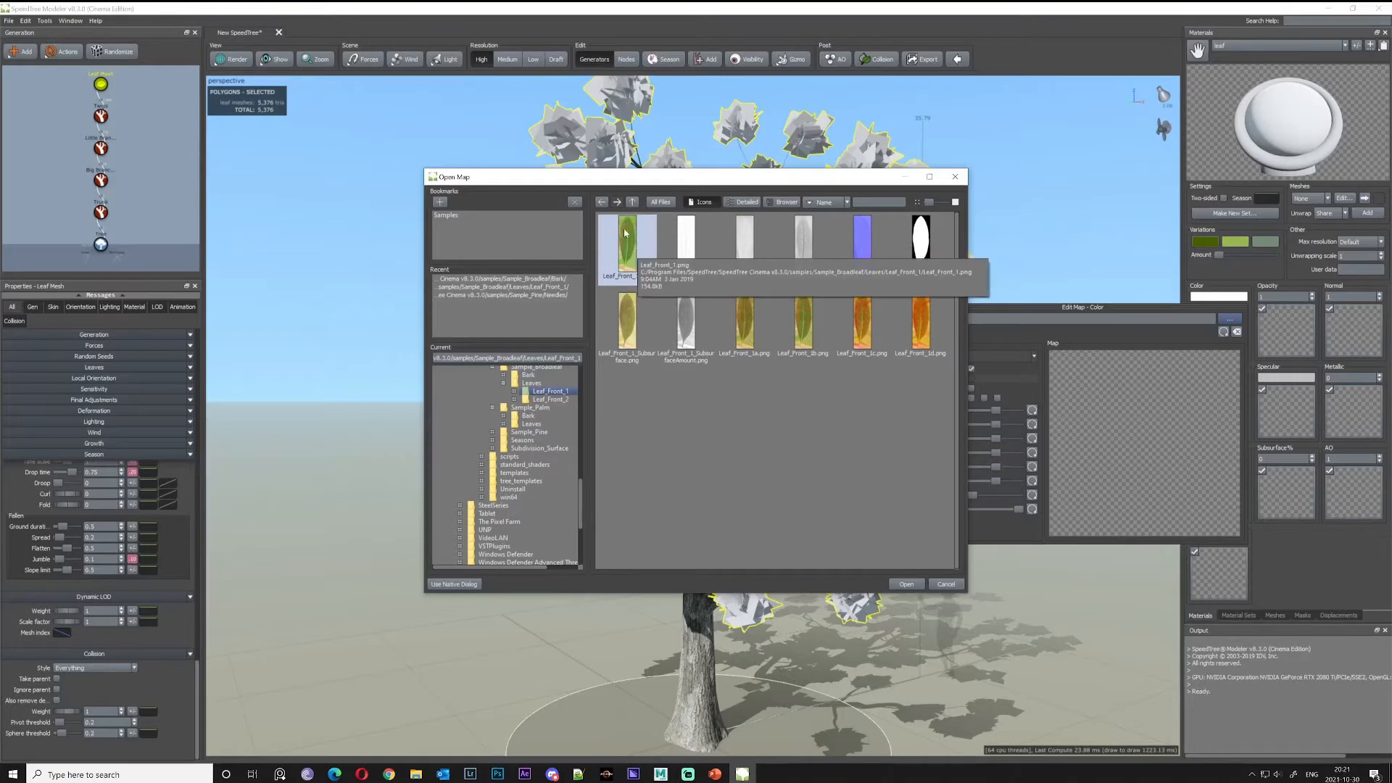
click(907, 585)
click(674, 400)
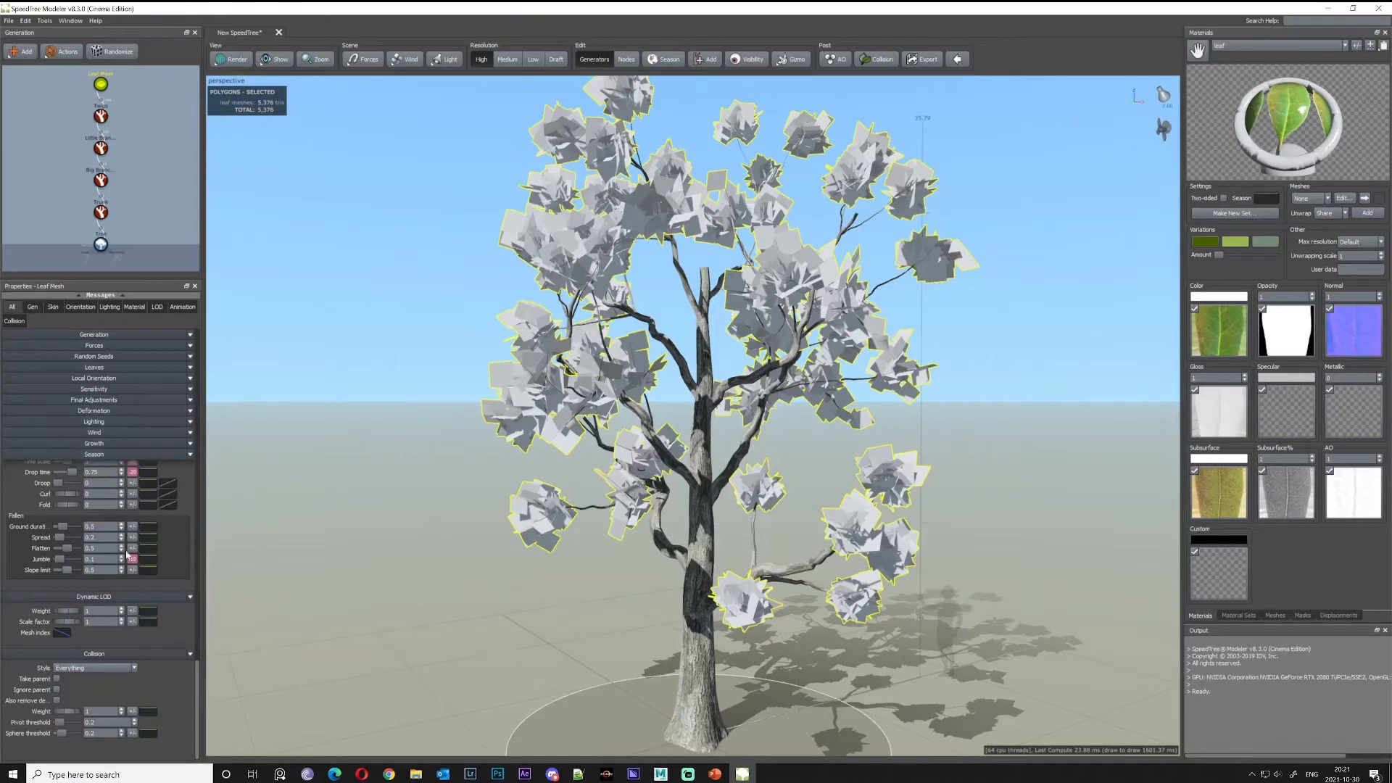
Assign the leaf material to the Leaf Mesh generator's leaf type
scroll(128, 577, up, 3)
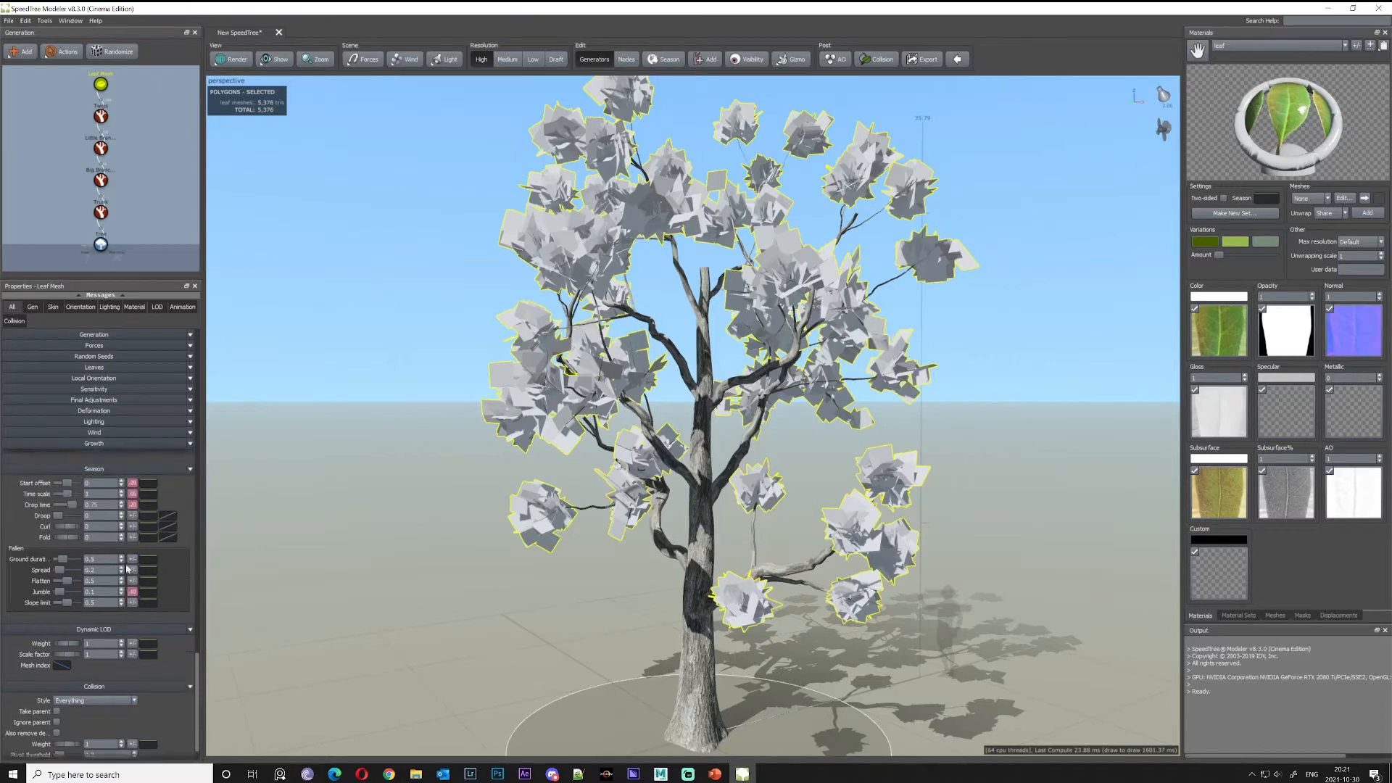
click(102, 366)
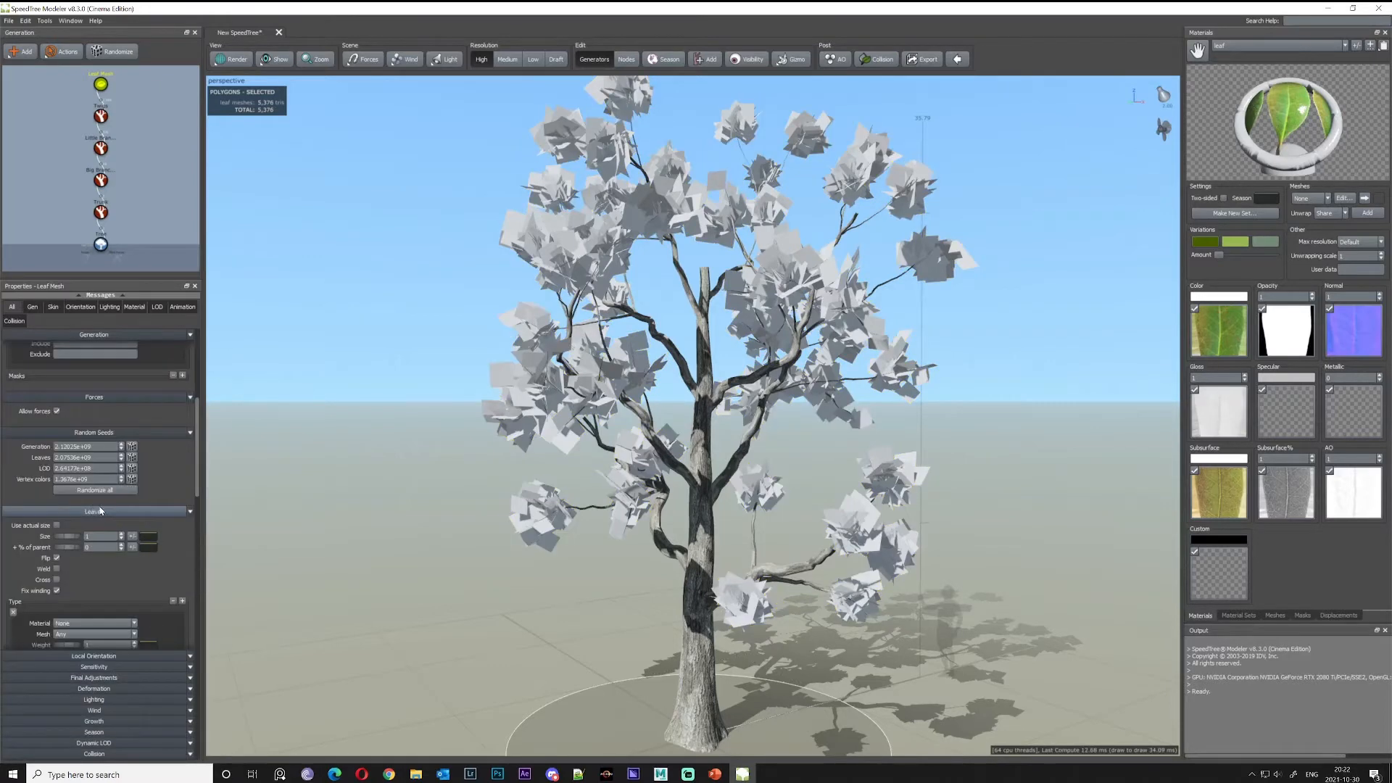
click(100, 511)
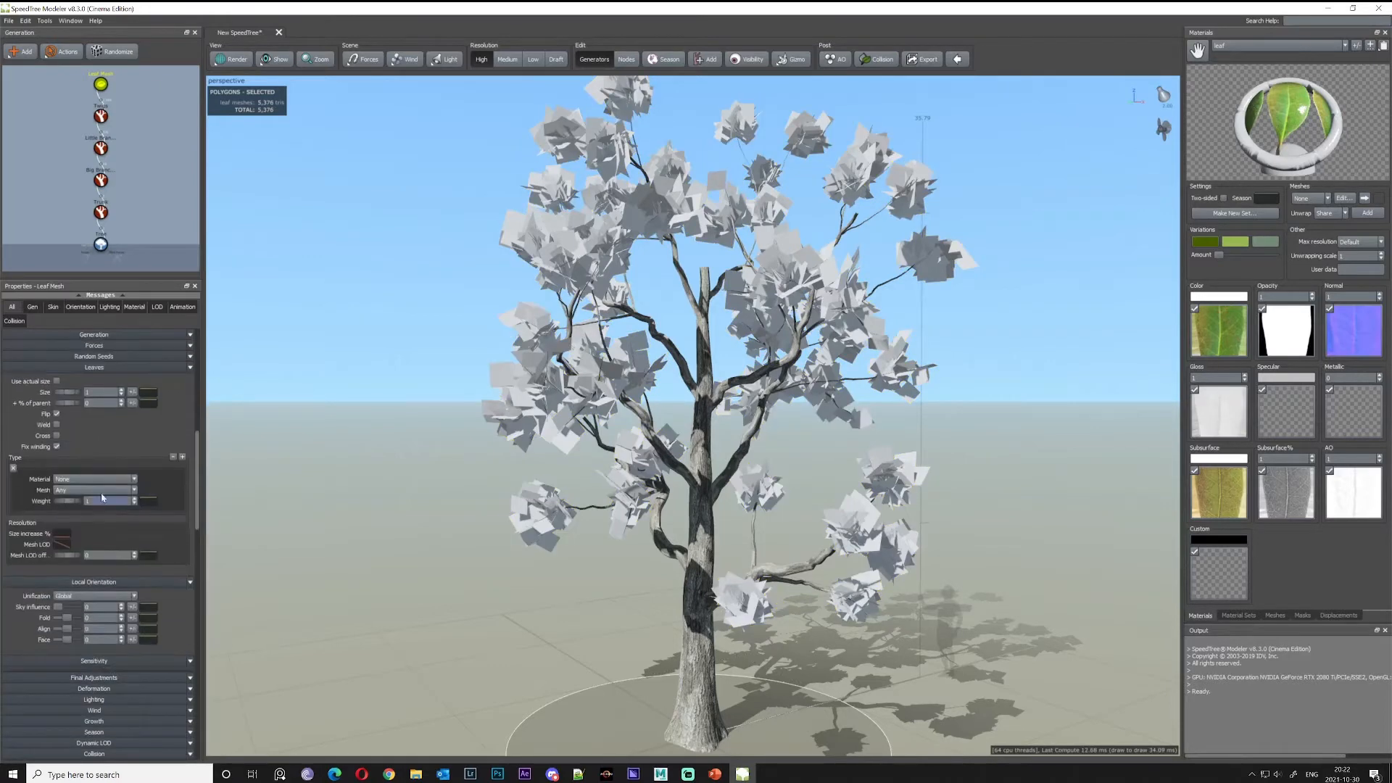
click(67, 597)
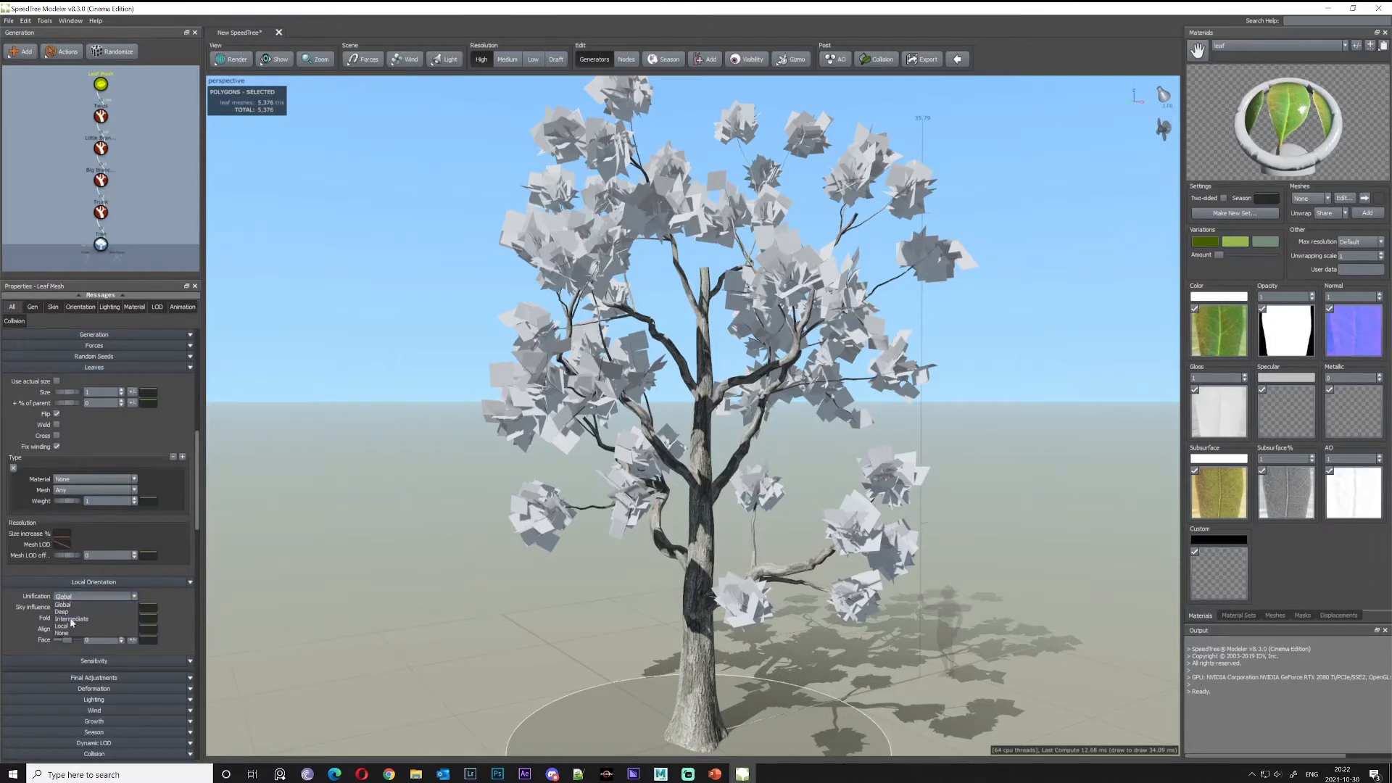
click(84, 370)
click(83, 369)
click(84, 548)
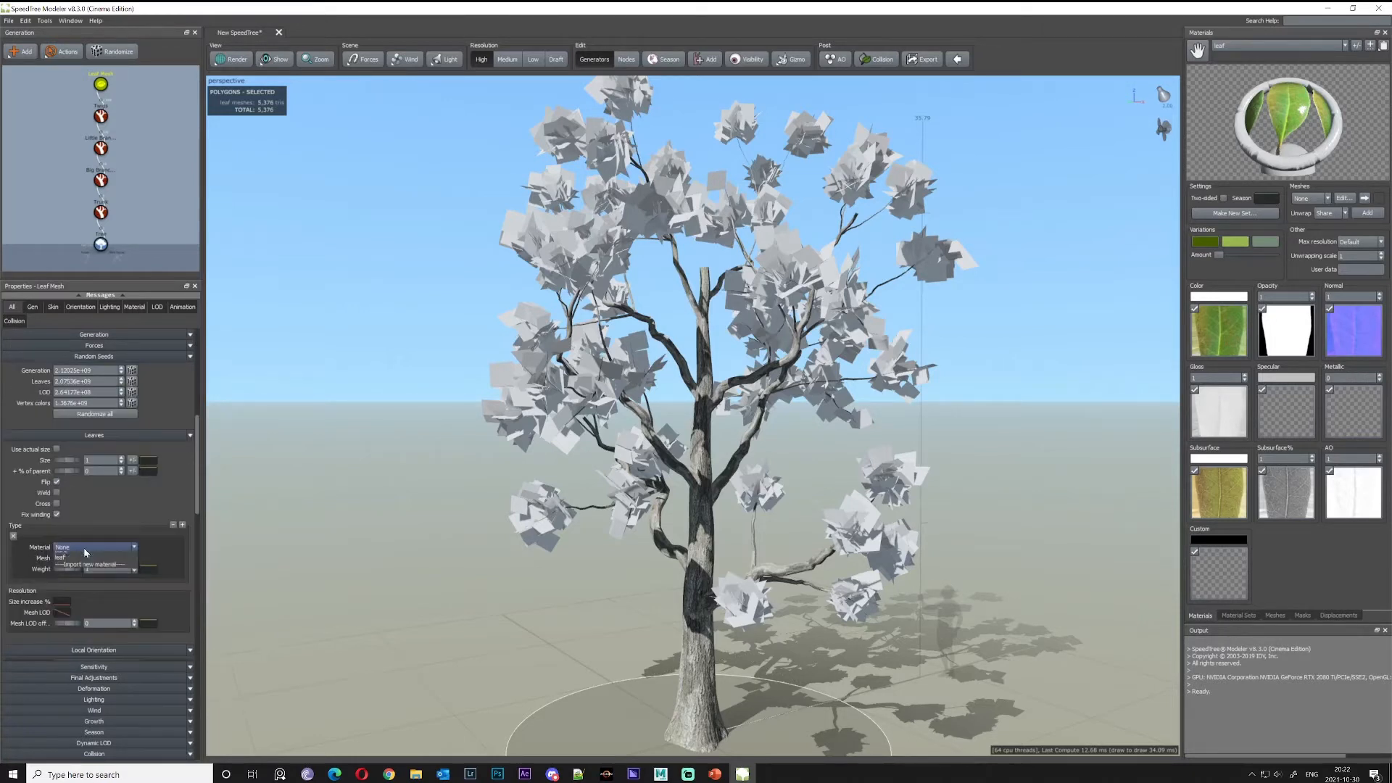
click(64, 569)
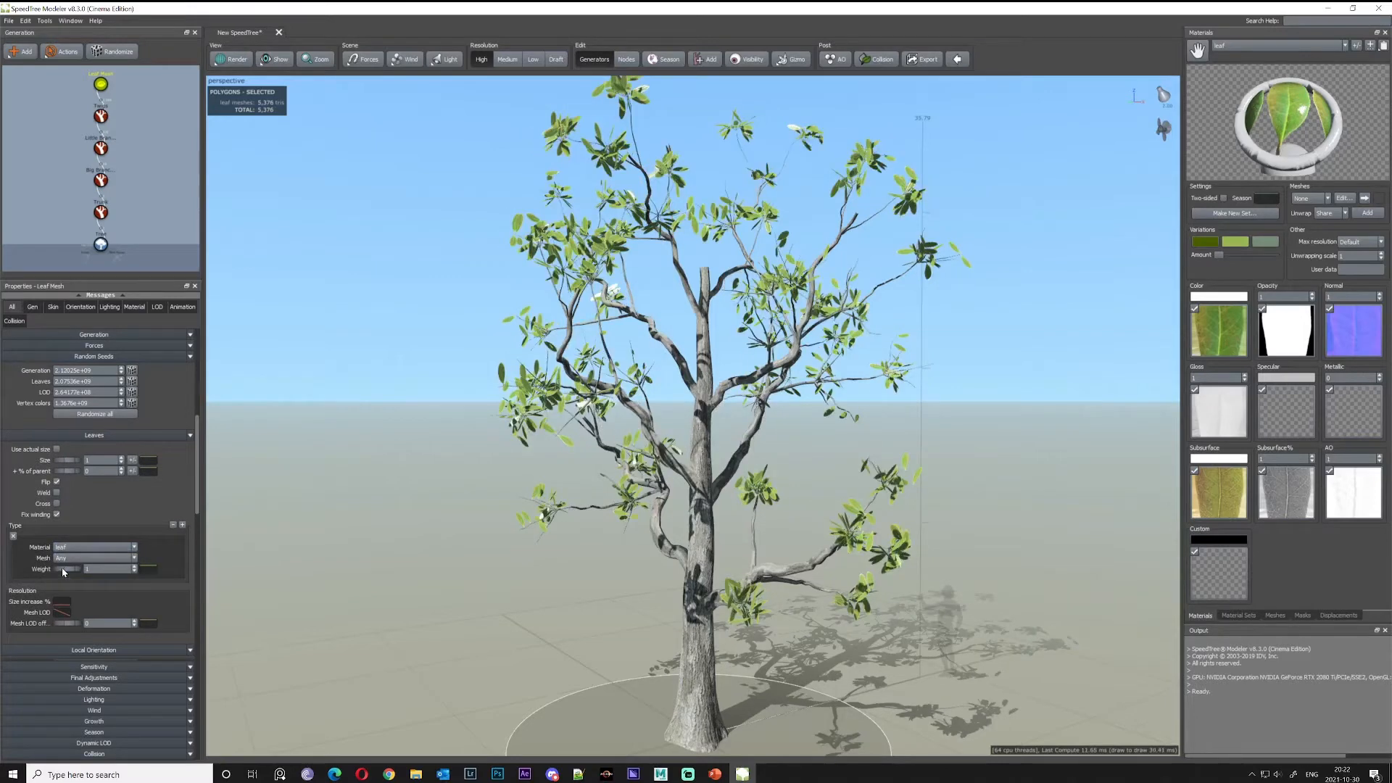
drag(62, 572, 84, 572)
Make the leaf material two-sided and check the foliage around the tree
click(952, 427)
drag(952, 427, 846, 430)
scroll(899, 440, up, 2)
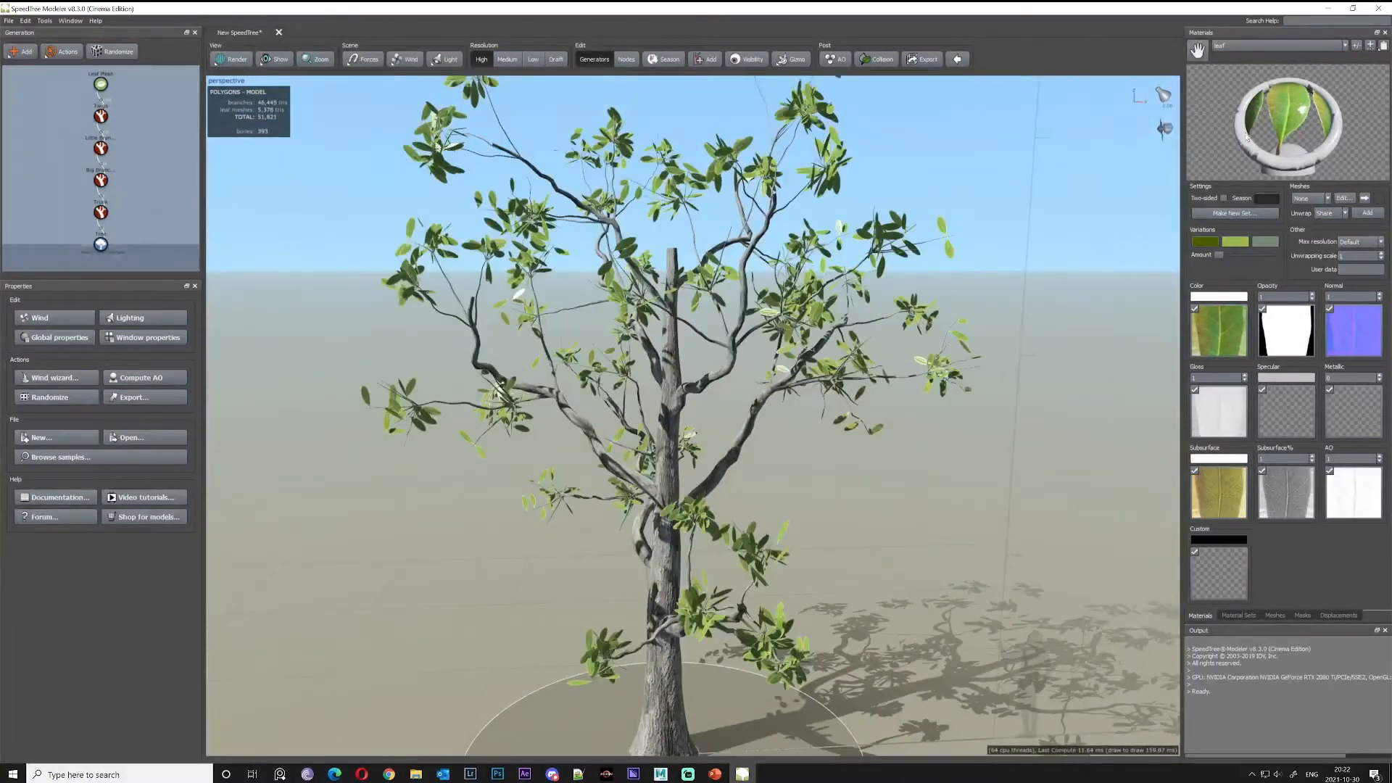
click(1226, 200)
drag(834, 449, 922, 411)
right_click(898, 416)
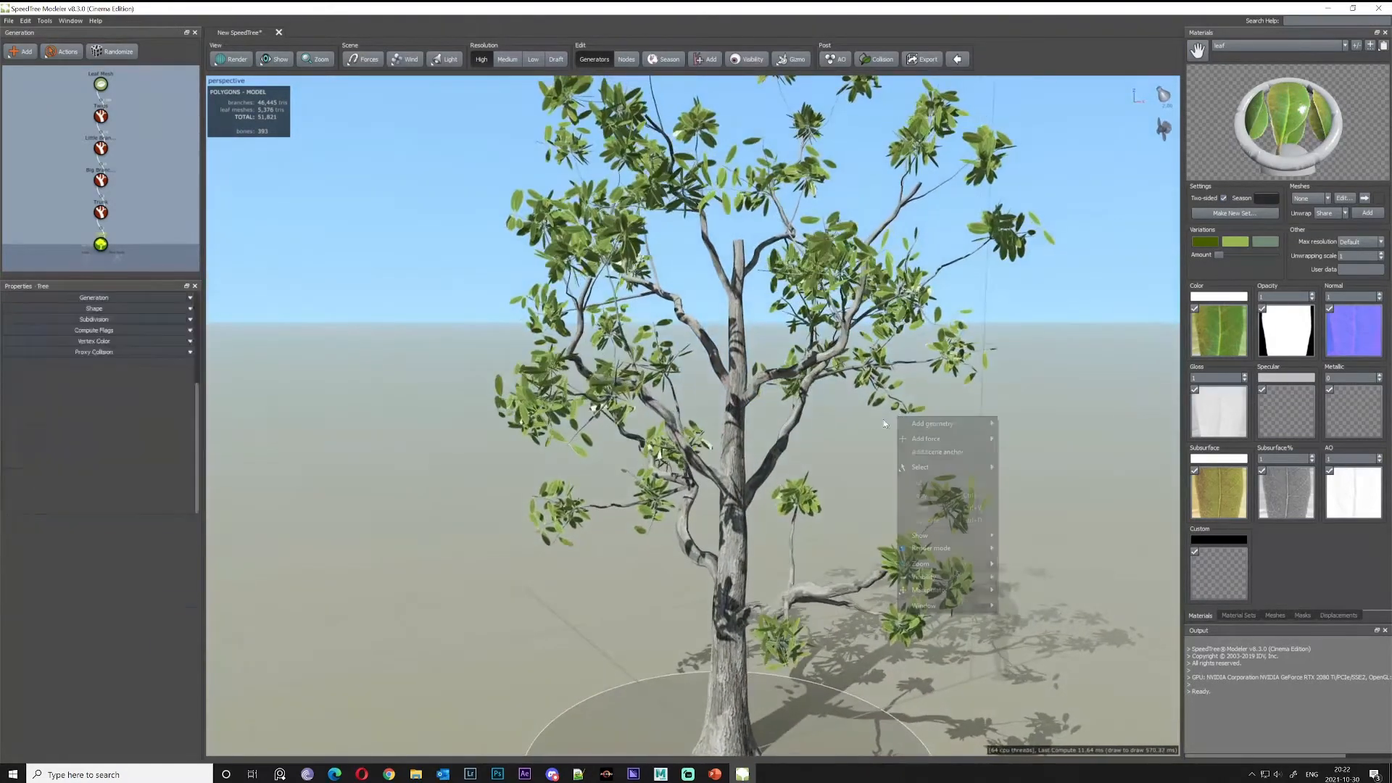
middle_drag(886, 423, 806, 419)
scroll(936, 377, up, 3)
scroll(914, 369, down, 4)
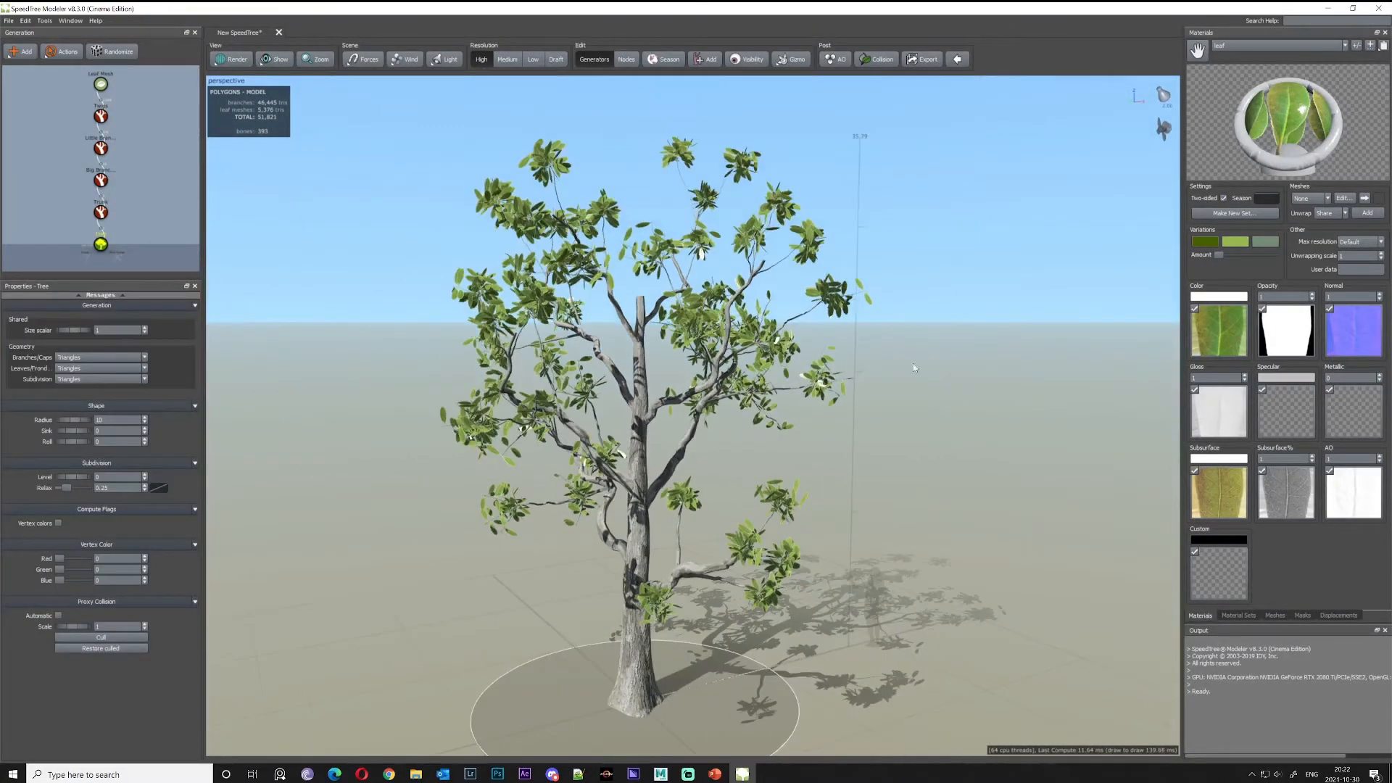
mouse_move(914, 369)
mouse_down()
mouse_move(864, 360)
mouse_move(896, 353)
mouse_up()
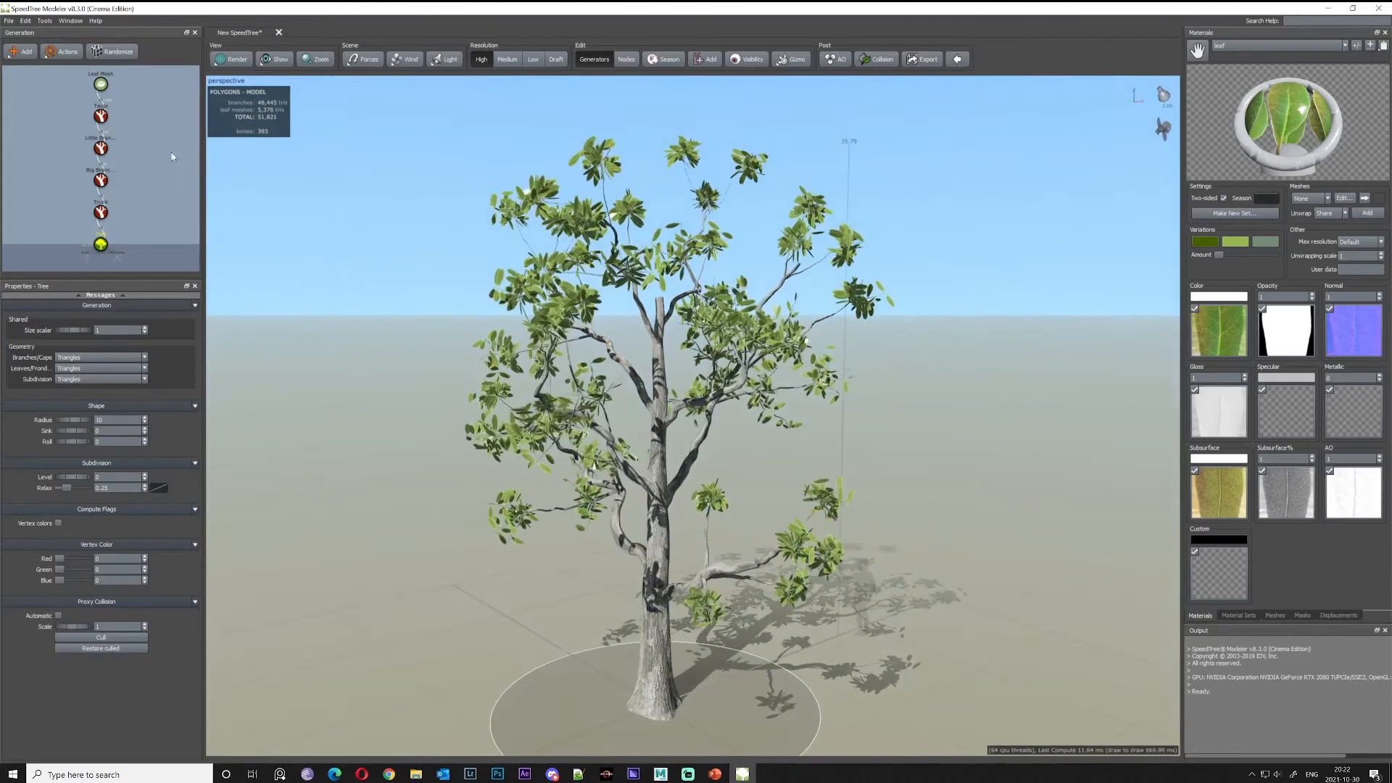
Raise the Leaf Mesh generator's Number to 12 and lower its Jumble to about 0.21
click(100, 82)
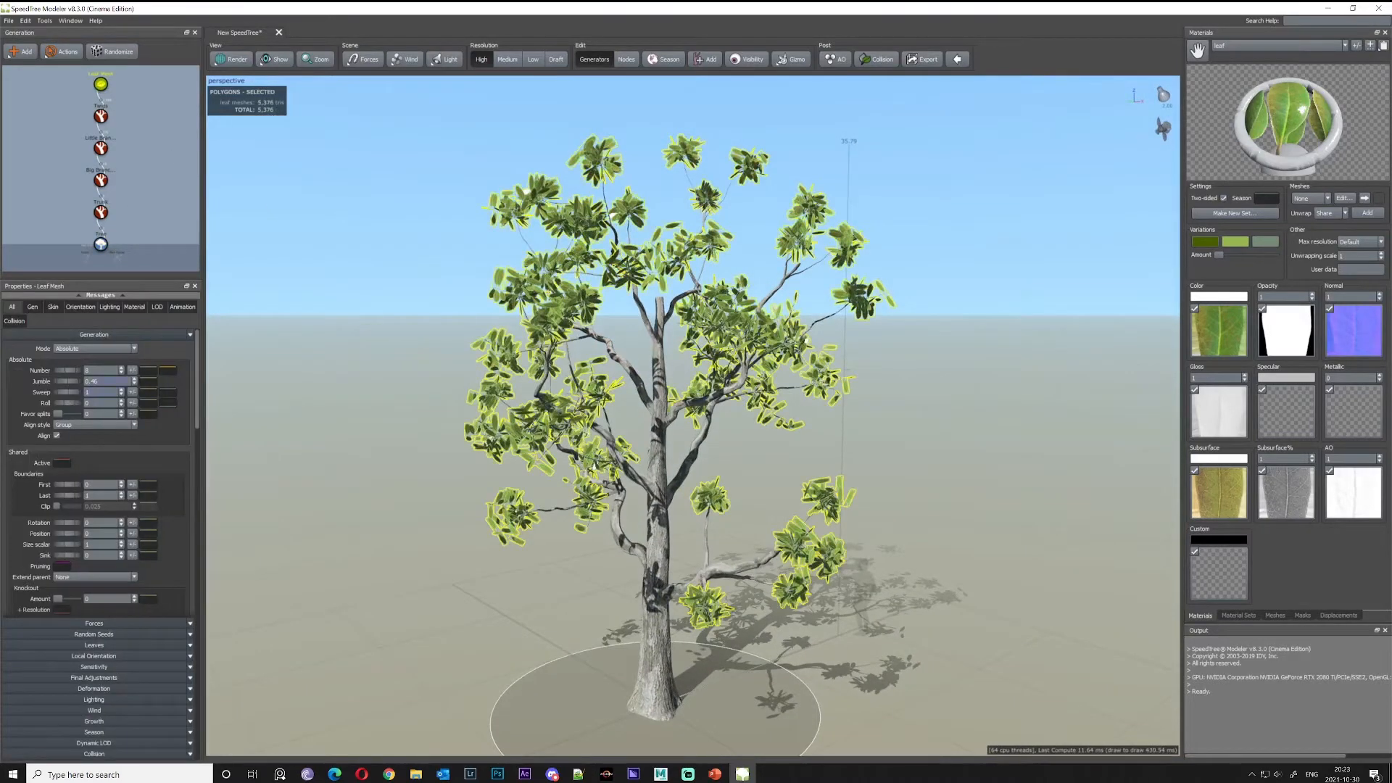
drag(66, 372, 89, 352)
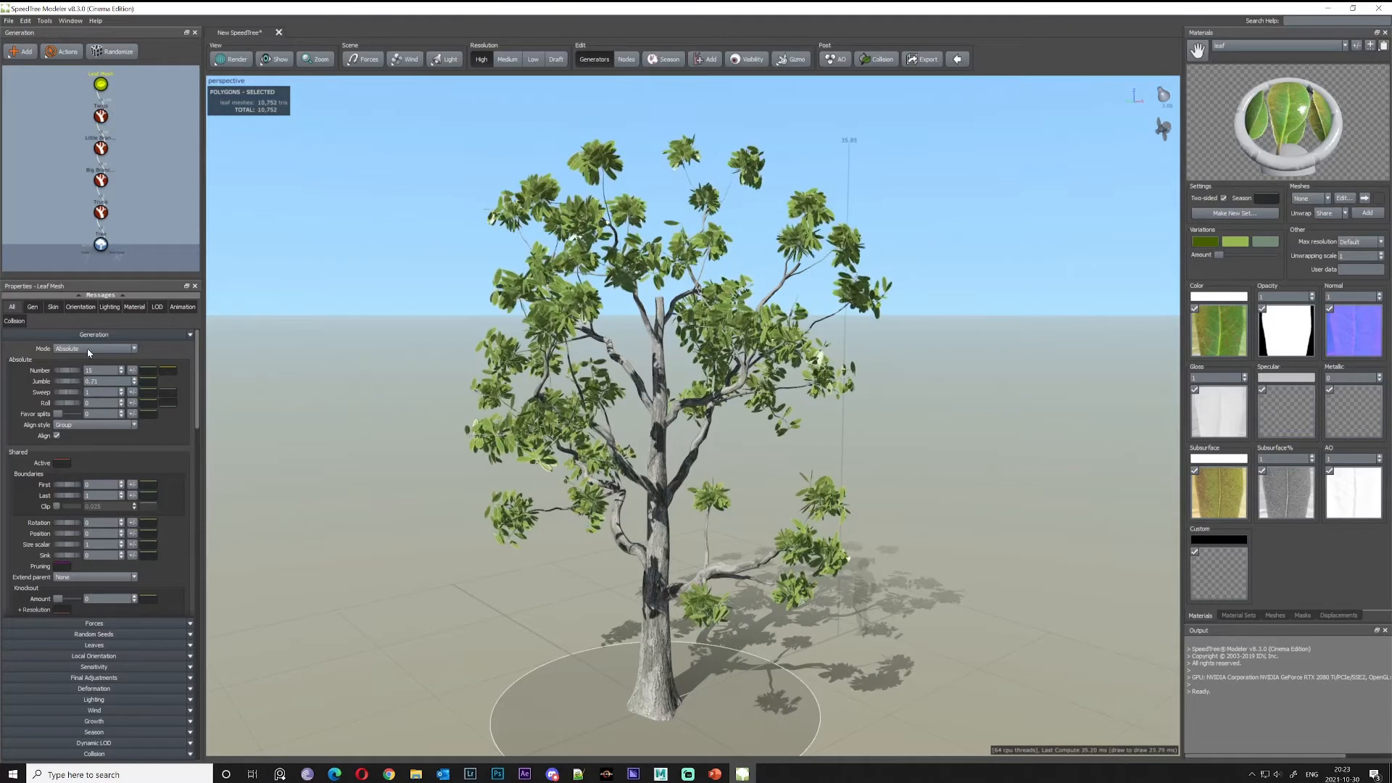
Highlight the Little Branches generator and inspect the distribution of its branches and leaves from all around the tree
click(101, 116)
click(102, 148)
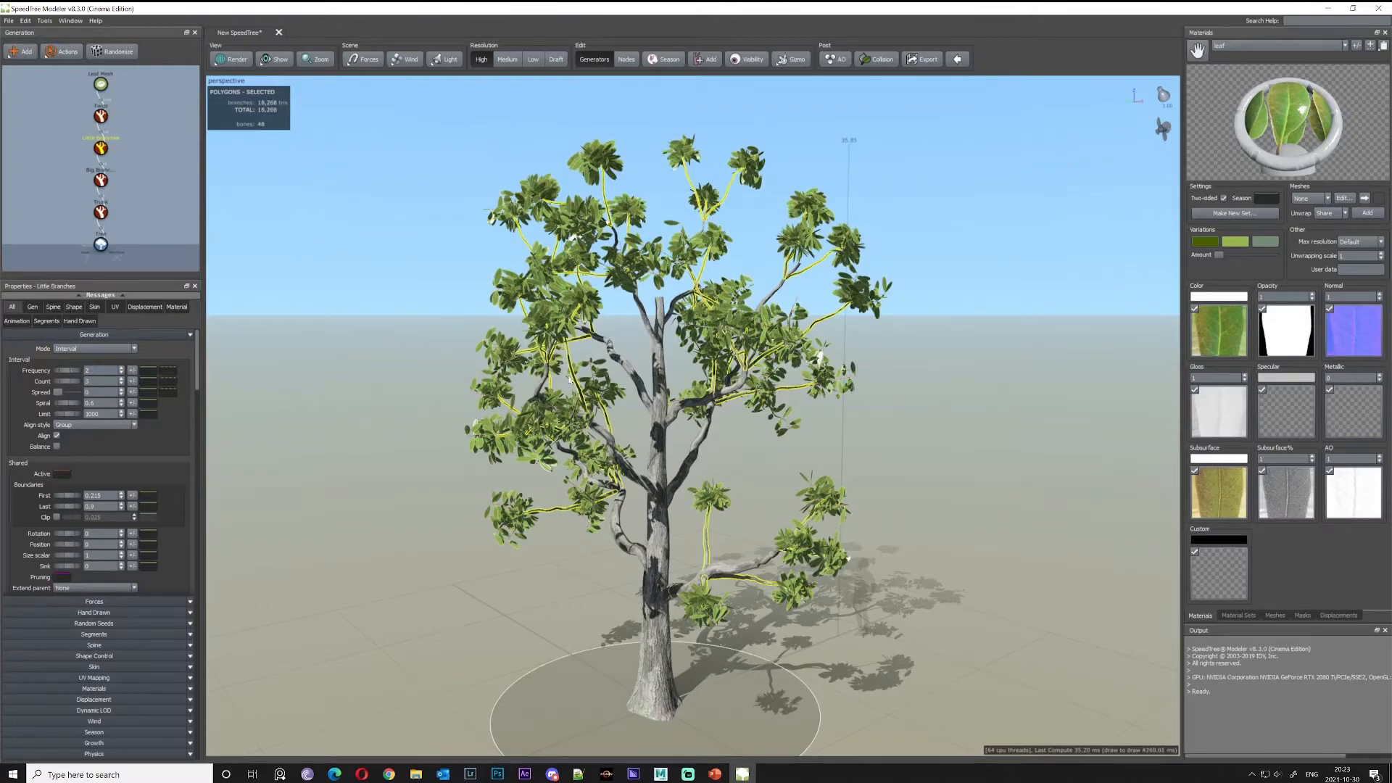
drag(569, 380, 780, 396)
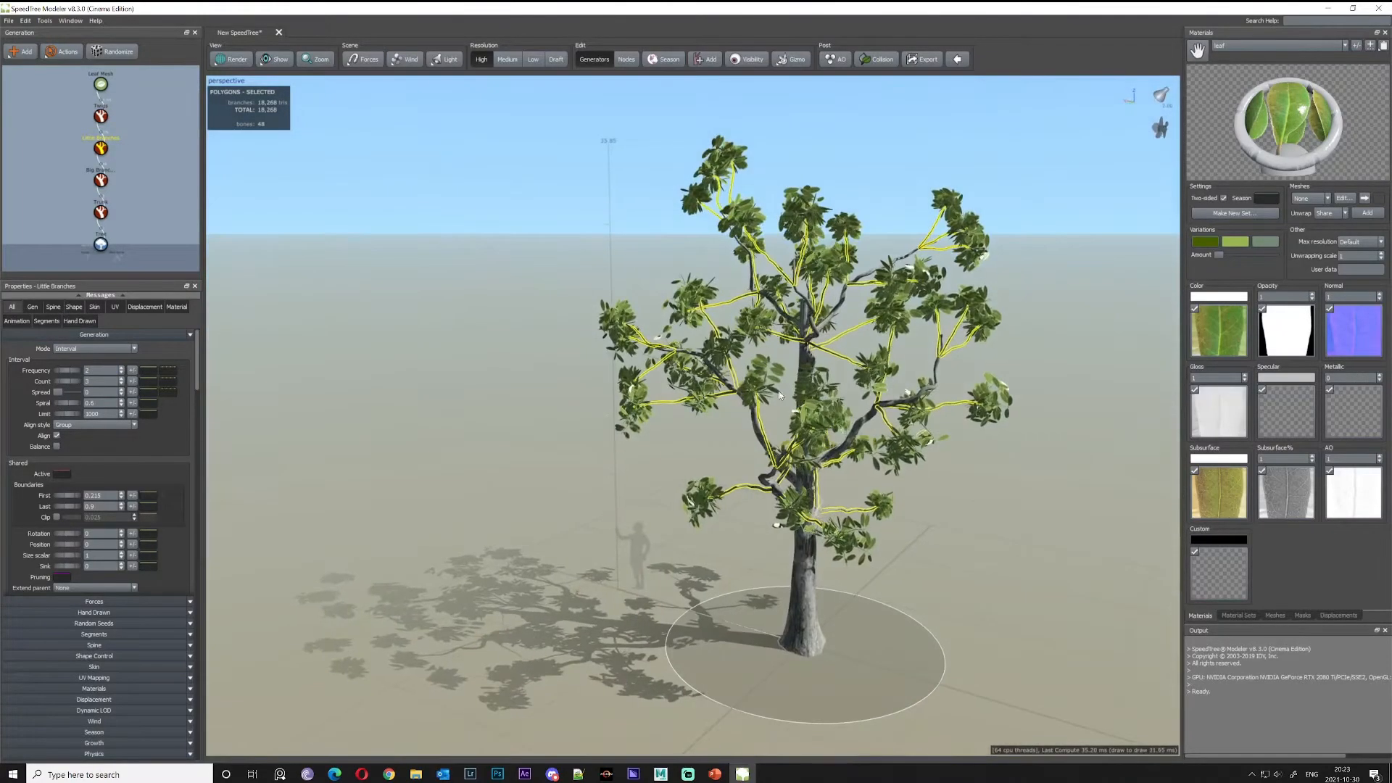
scroll(780, 396, down, 5)
scroll(780, 396, up, 8)
drag(580, 435, 773, 455)
click(819, 500)
scroll(789, 508, down, 6)
scroll(789, 472, up, 2)
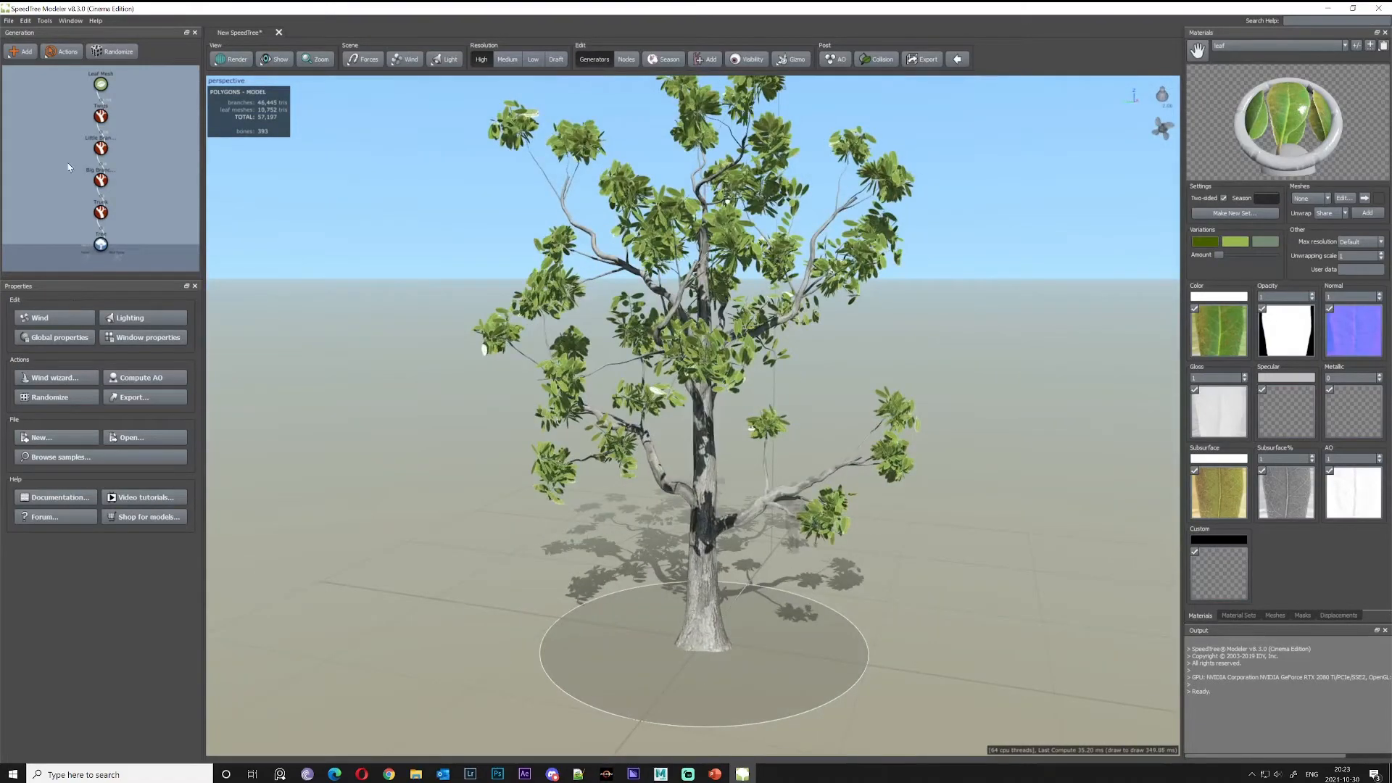
Raise the Big Branches generator's Frequency to about 2.8 and check the fuller crown
drag(906, 379, 954, 390)
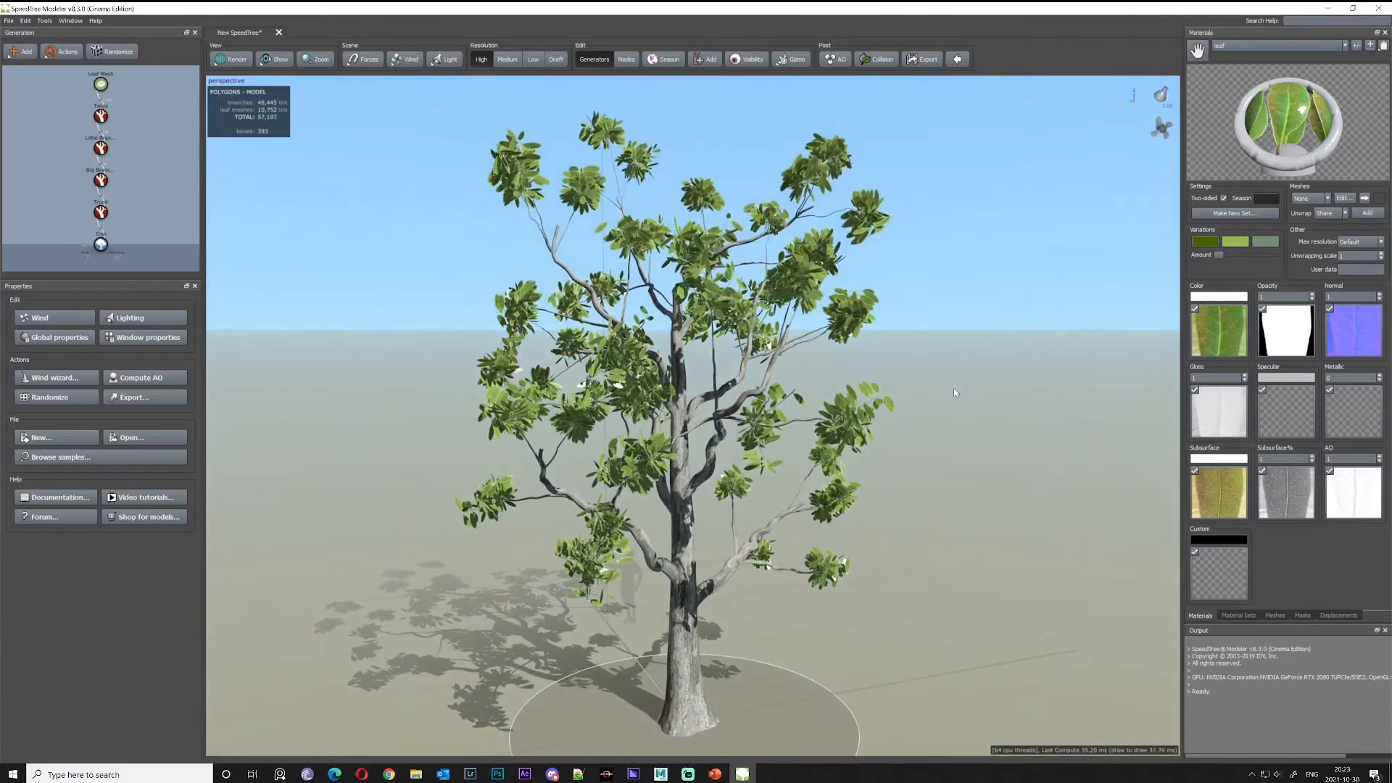
click(101, 148)
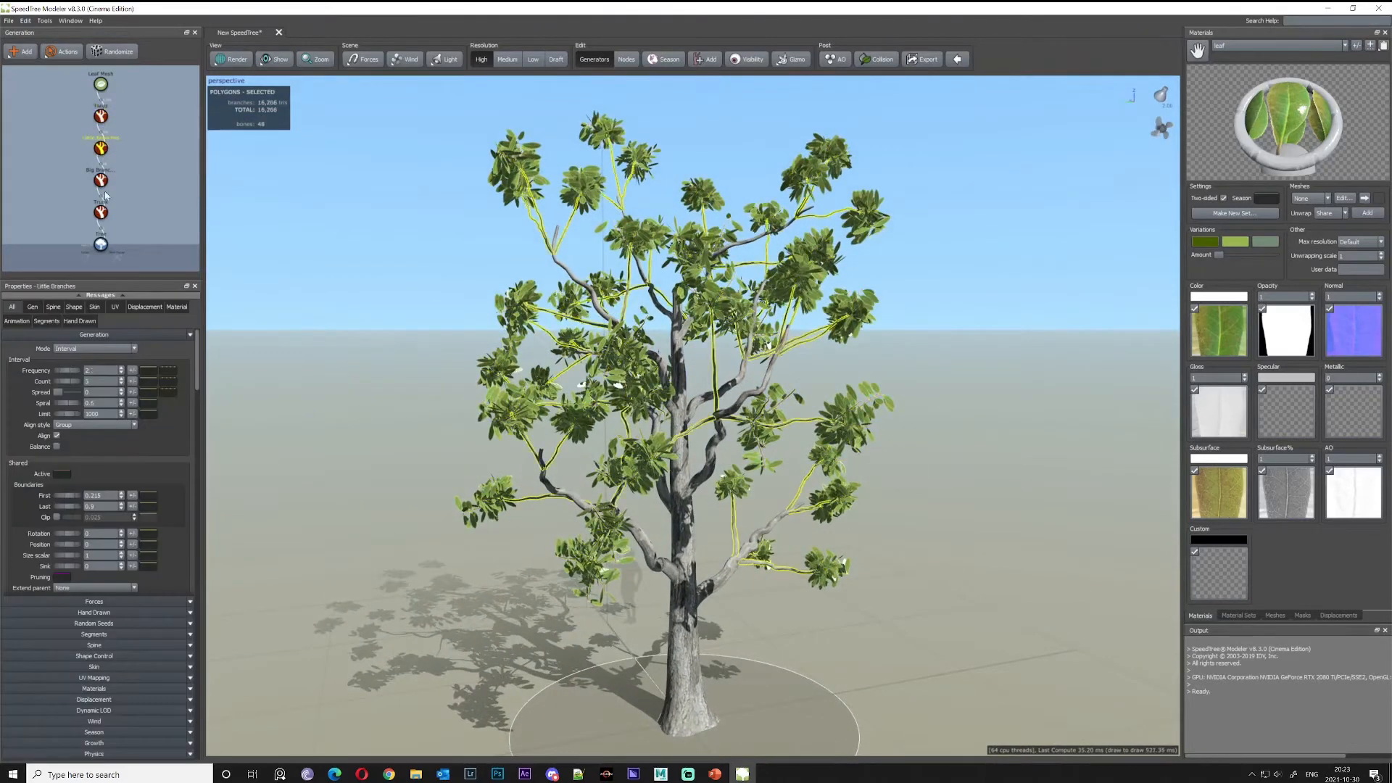
click(102, 180)
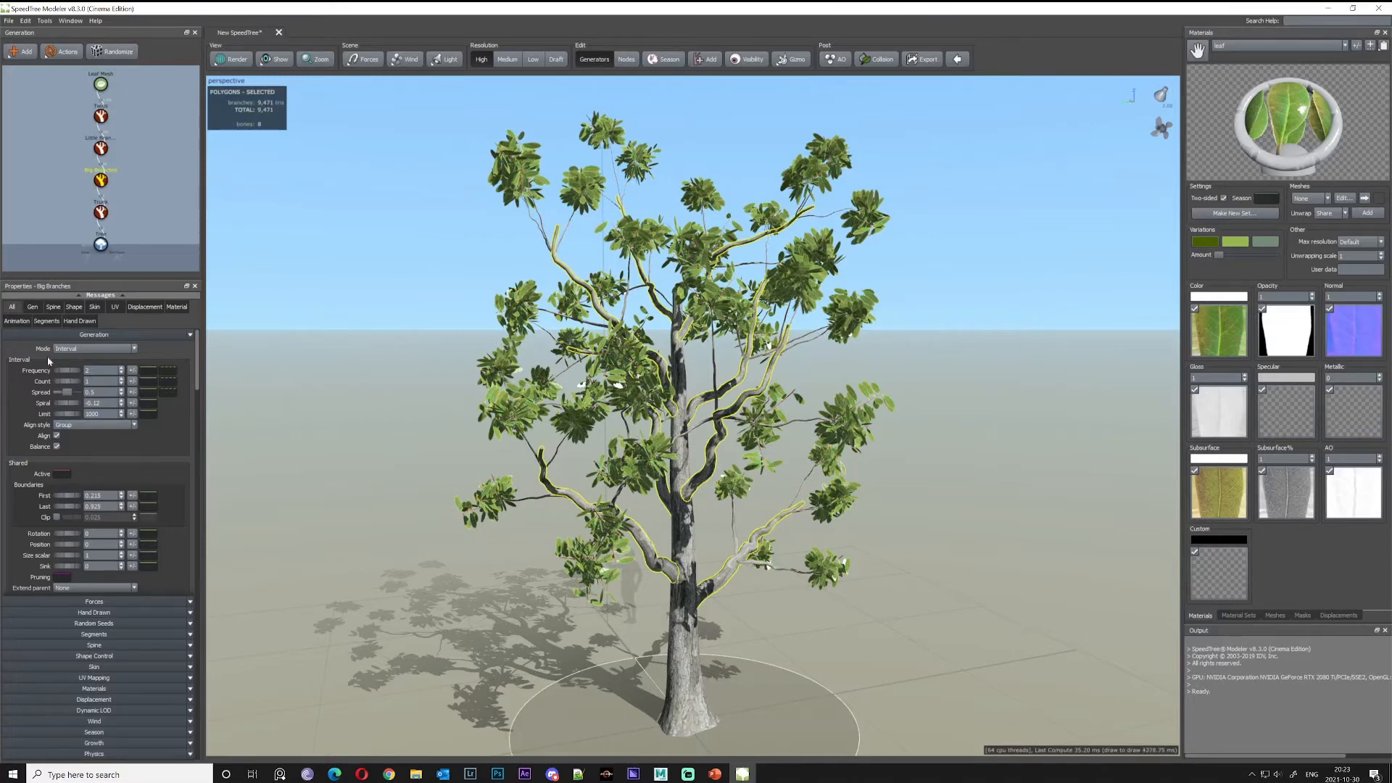
drag(71, 371, 124, 370)
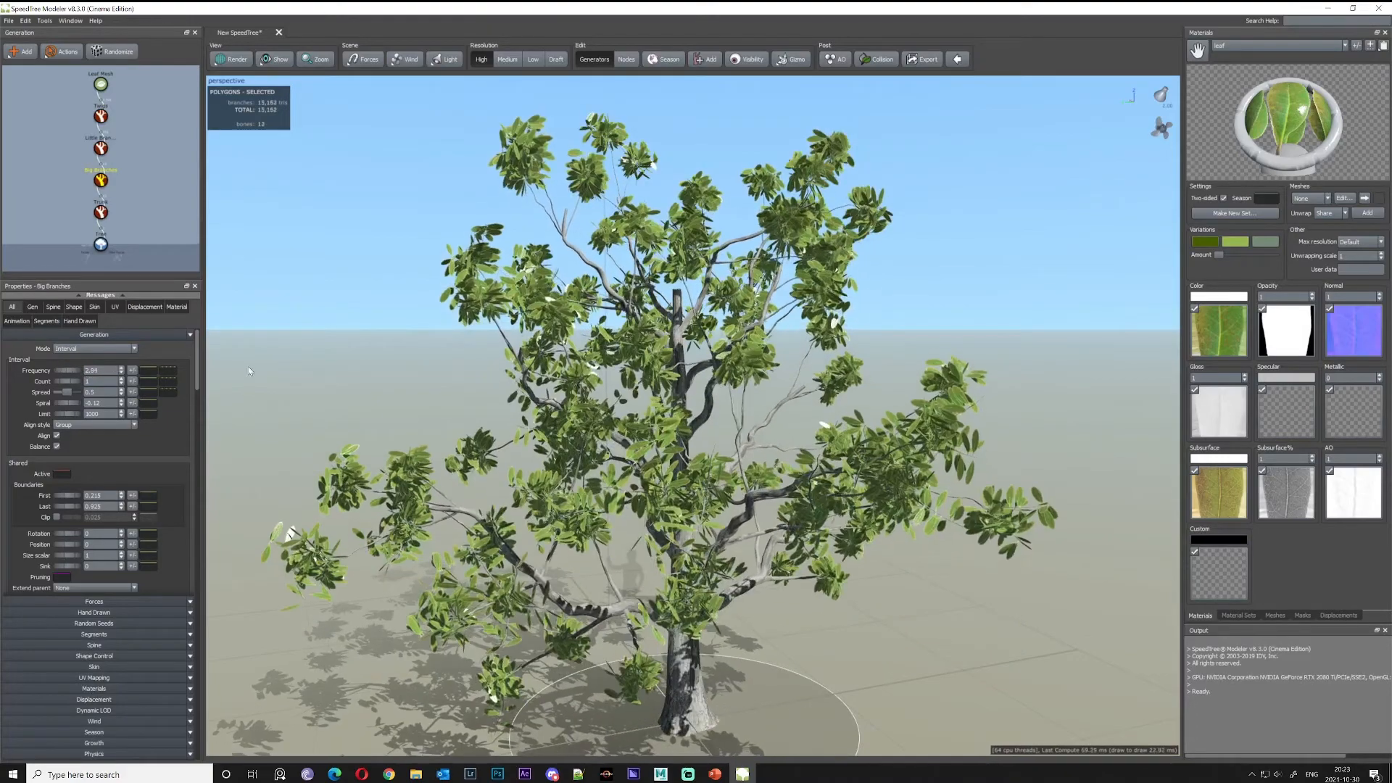
drag(544, 357, 2, 343)
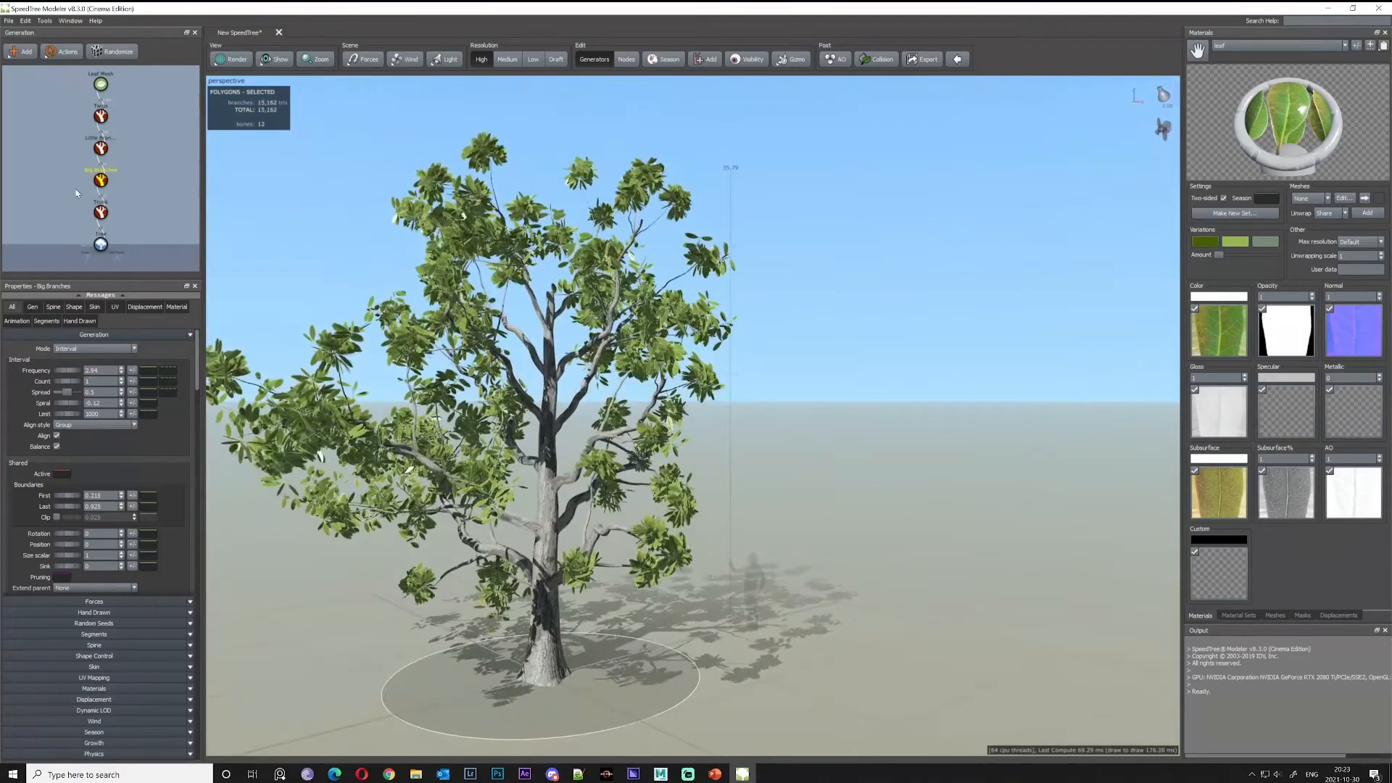
Raise the Little Branches generator's Frequency to about 4.2 and check the tree from another side
click(102, 154)
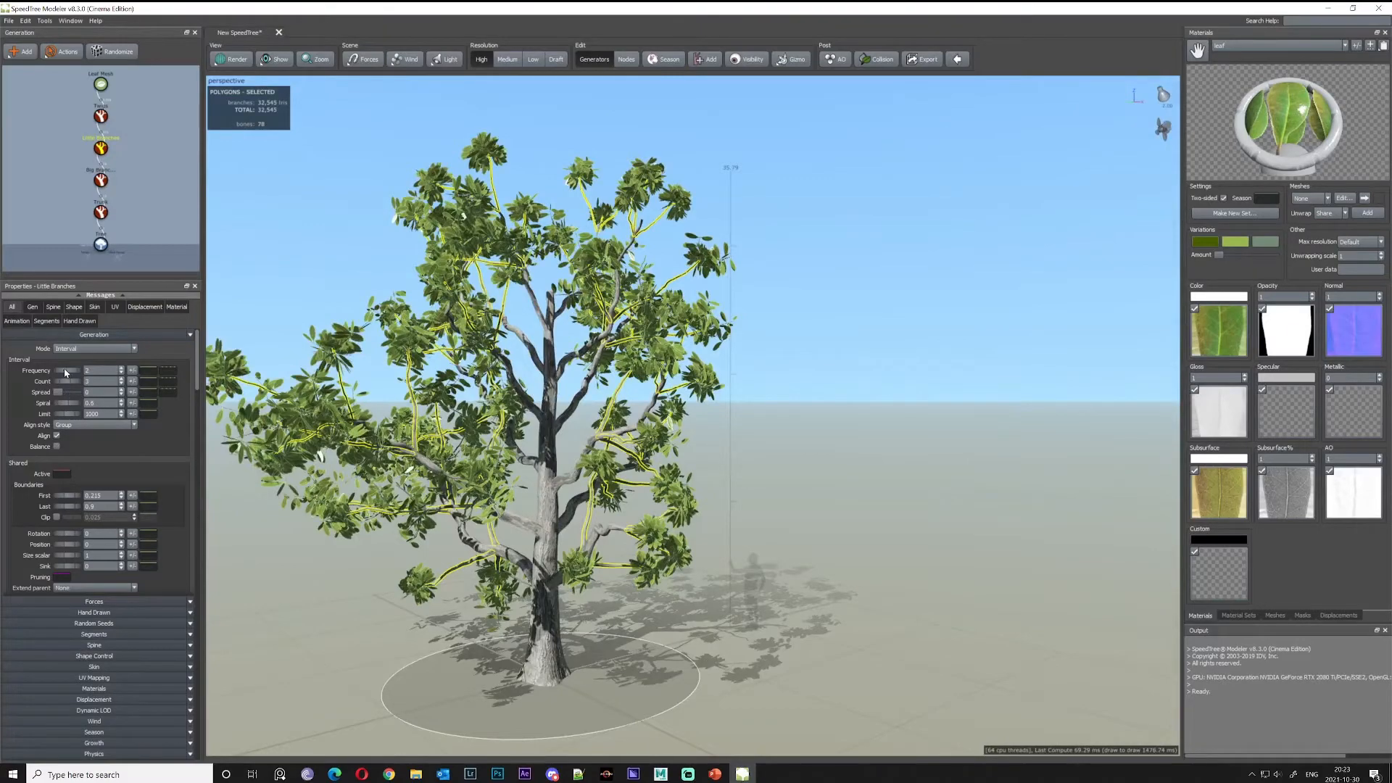
drag(65, 373, 189, 371)
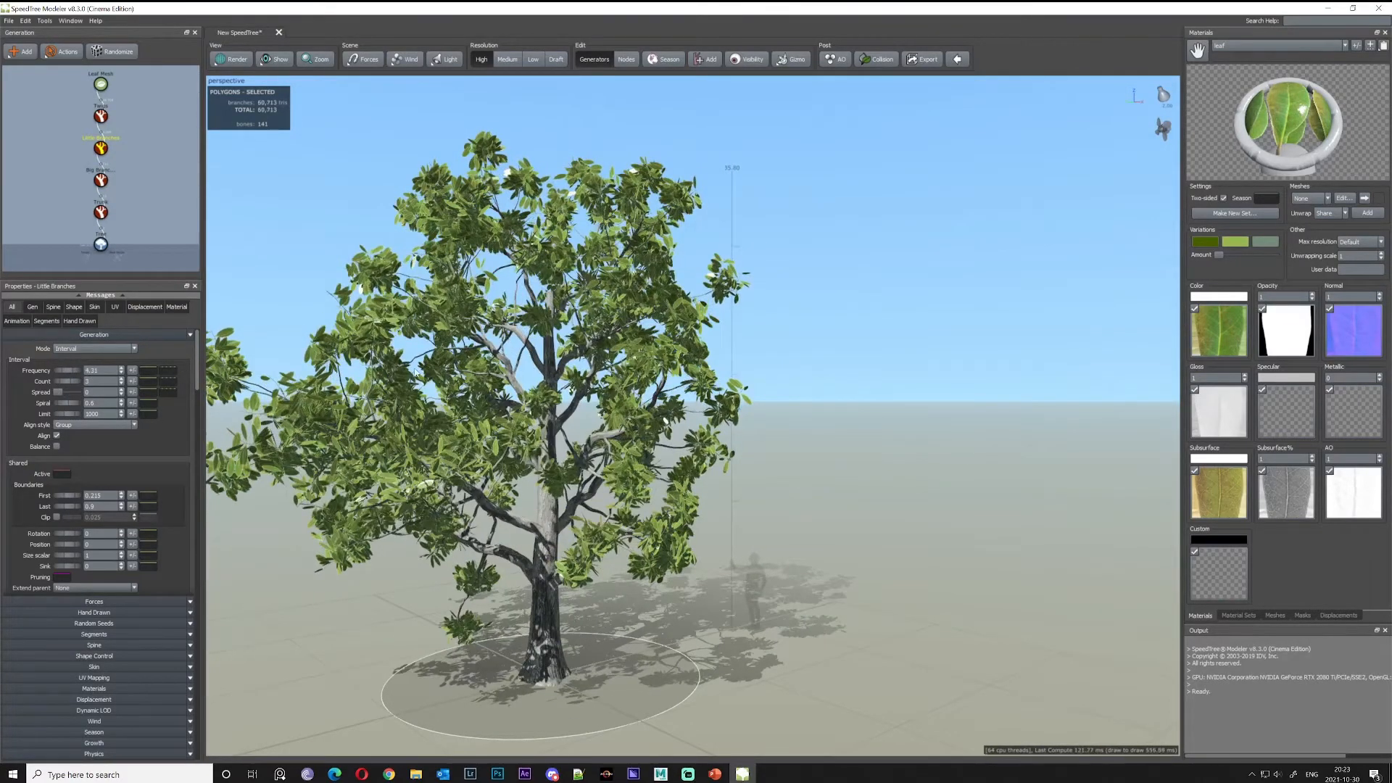
drag(572, 373, 782, 353)
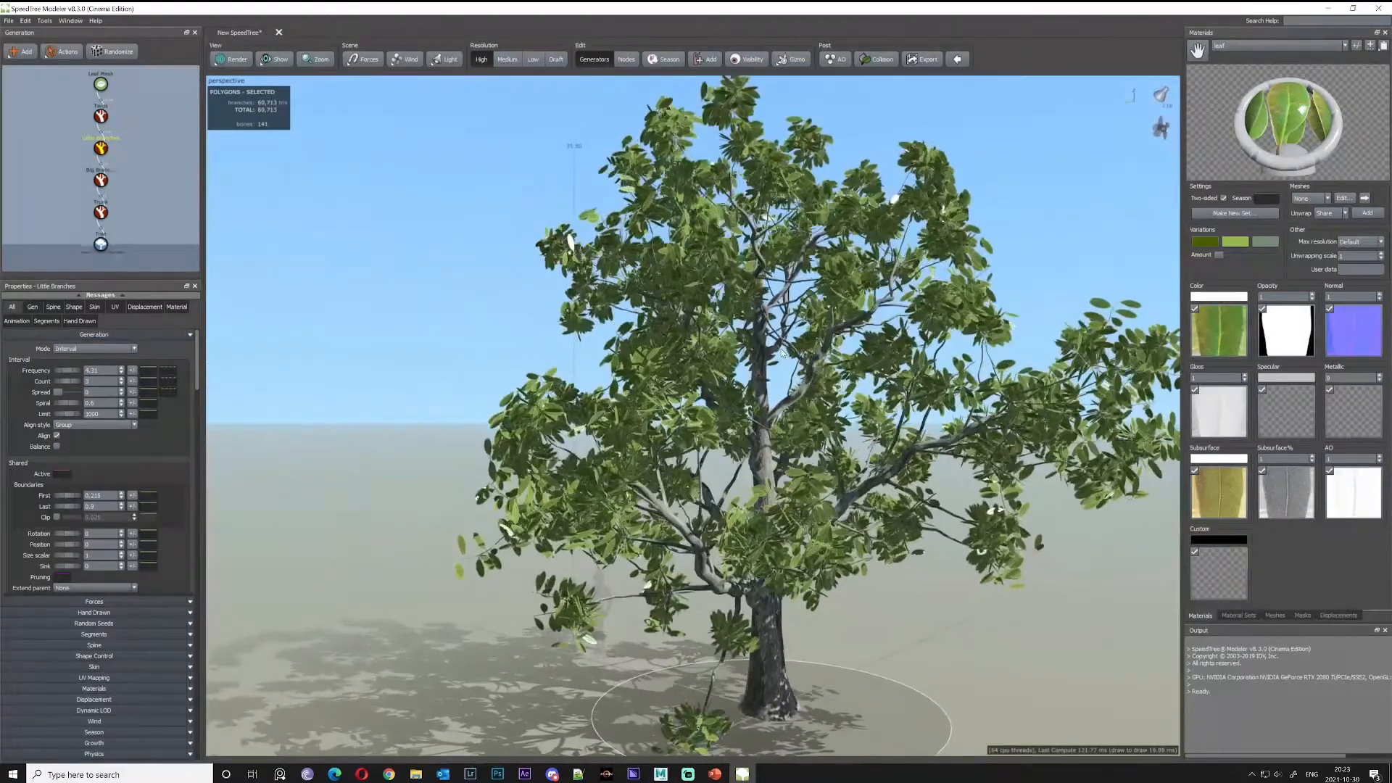
Increase the Frequency of the twig generator to make the foliage denser
click(95, 123)
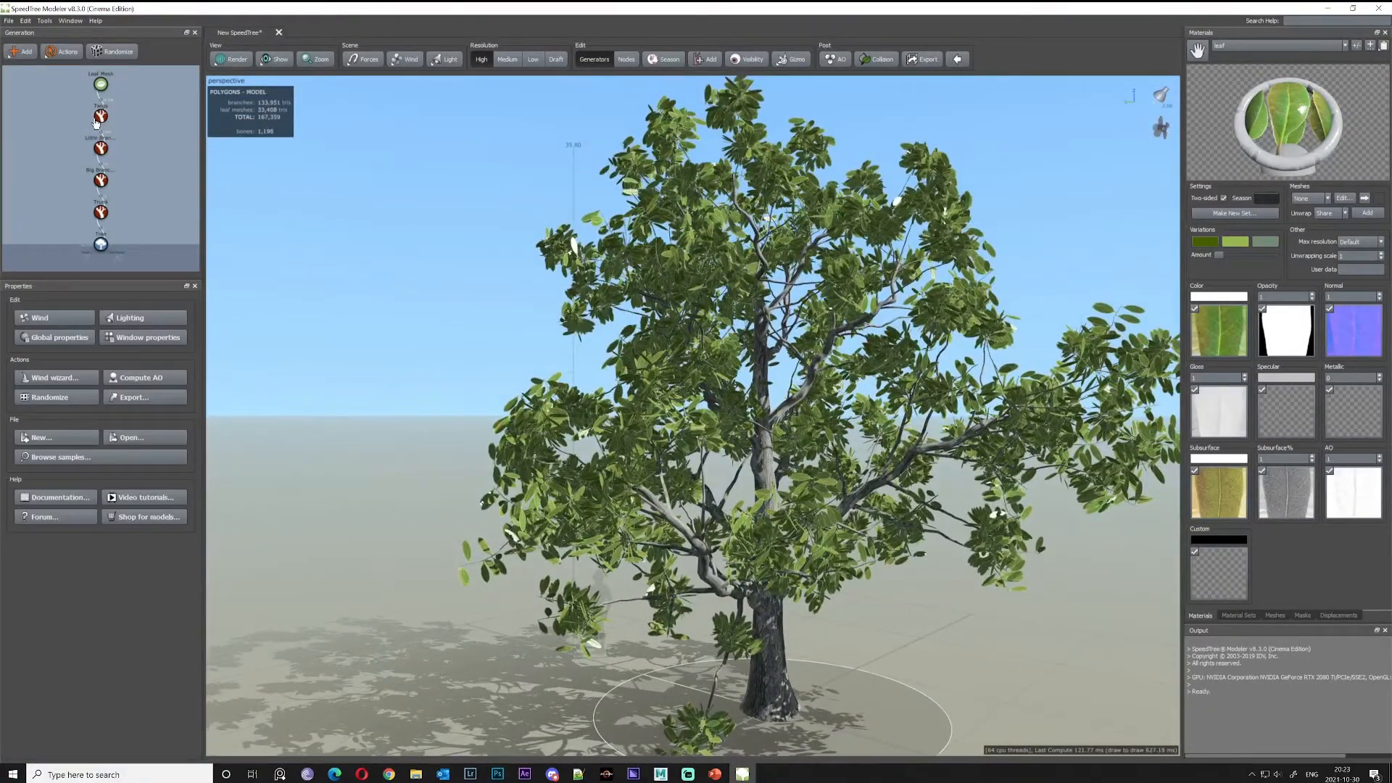
click(99, 117)
drag(67, 370, 107, 374)
Adjust the Big Branches' length relative to their parent to about 0.46 and check the crown's overall shape
drag(698, 384, 570, 556)
click(605, 575)
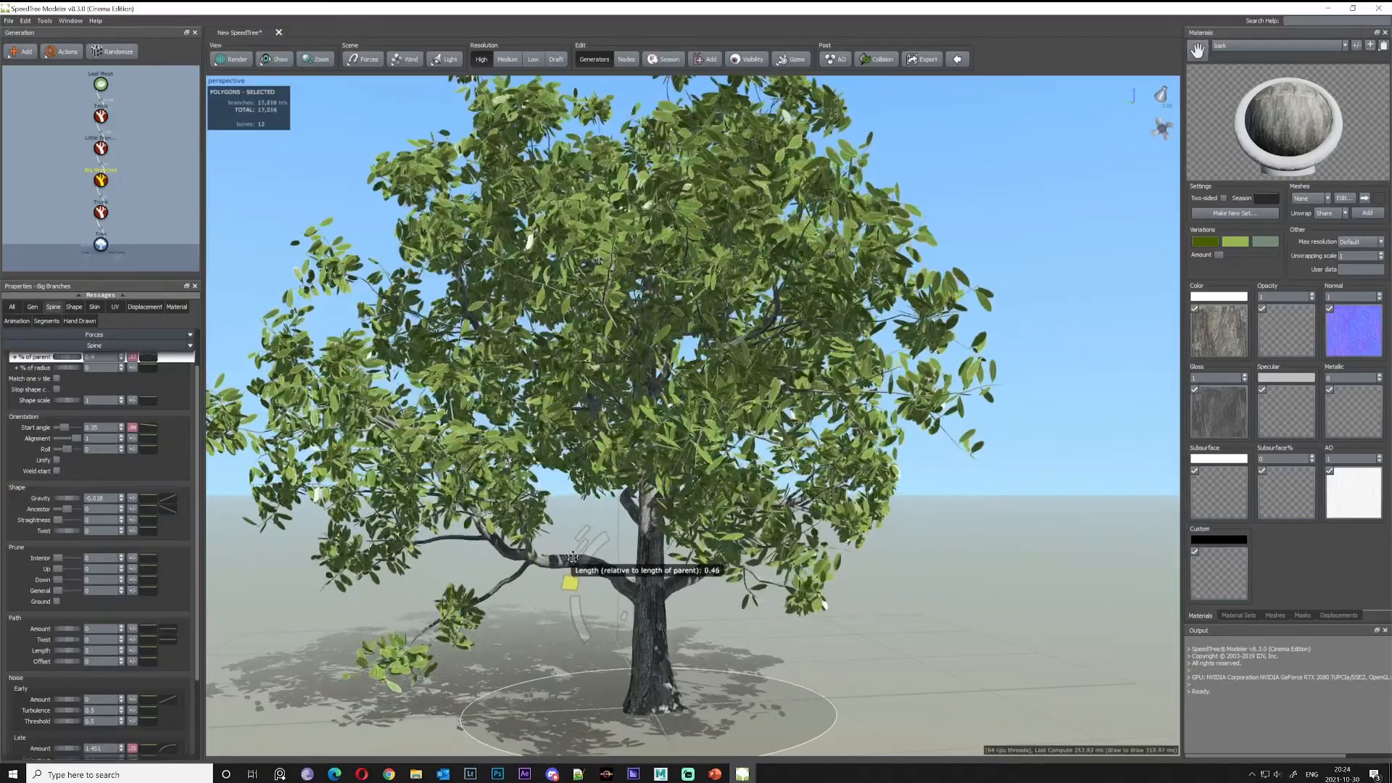
drag(508, 442, 528, 486)
scroll(603, 478, down, 3)
click(483, 600)
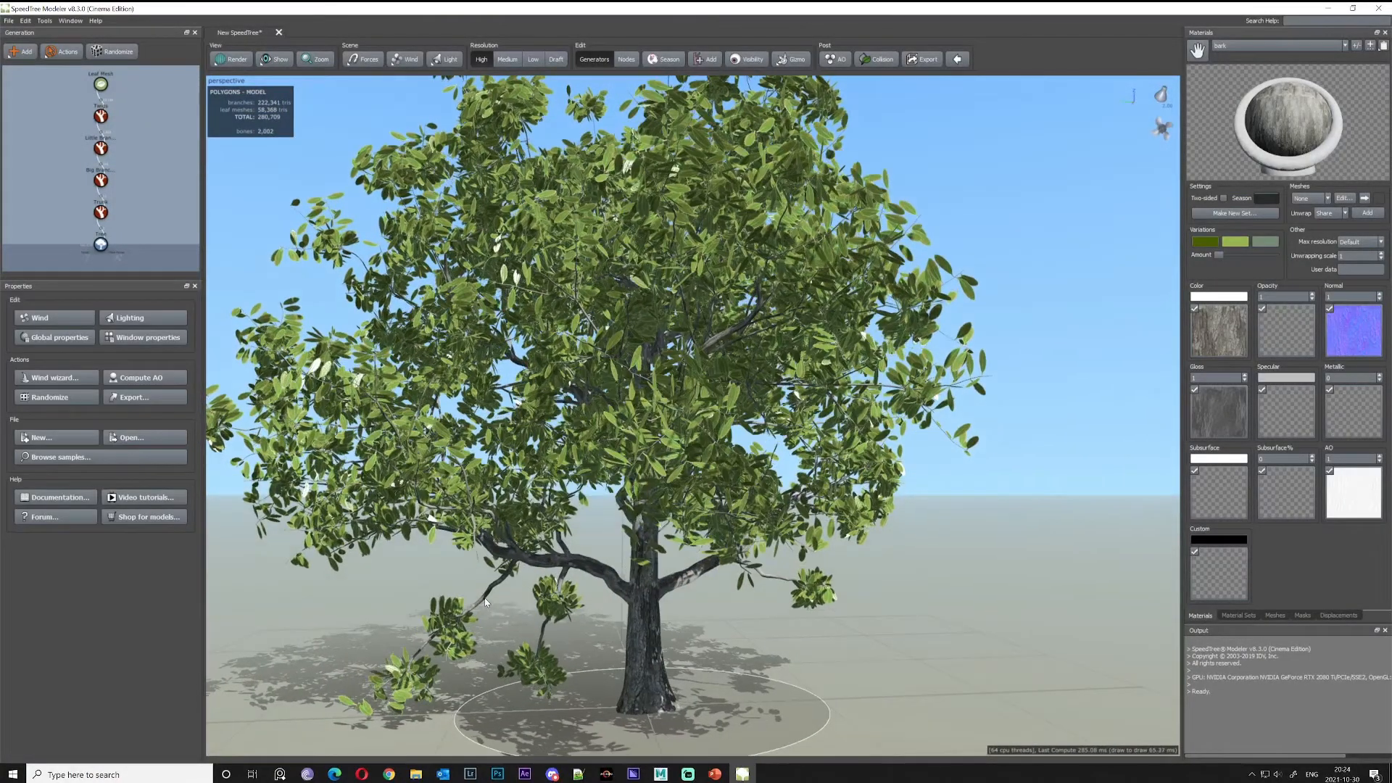
drag(488, 601, 665, 572)
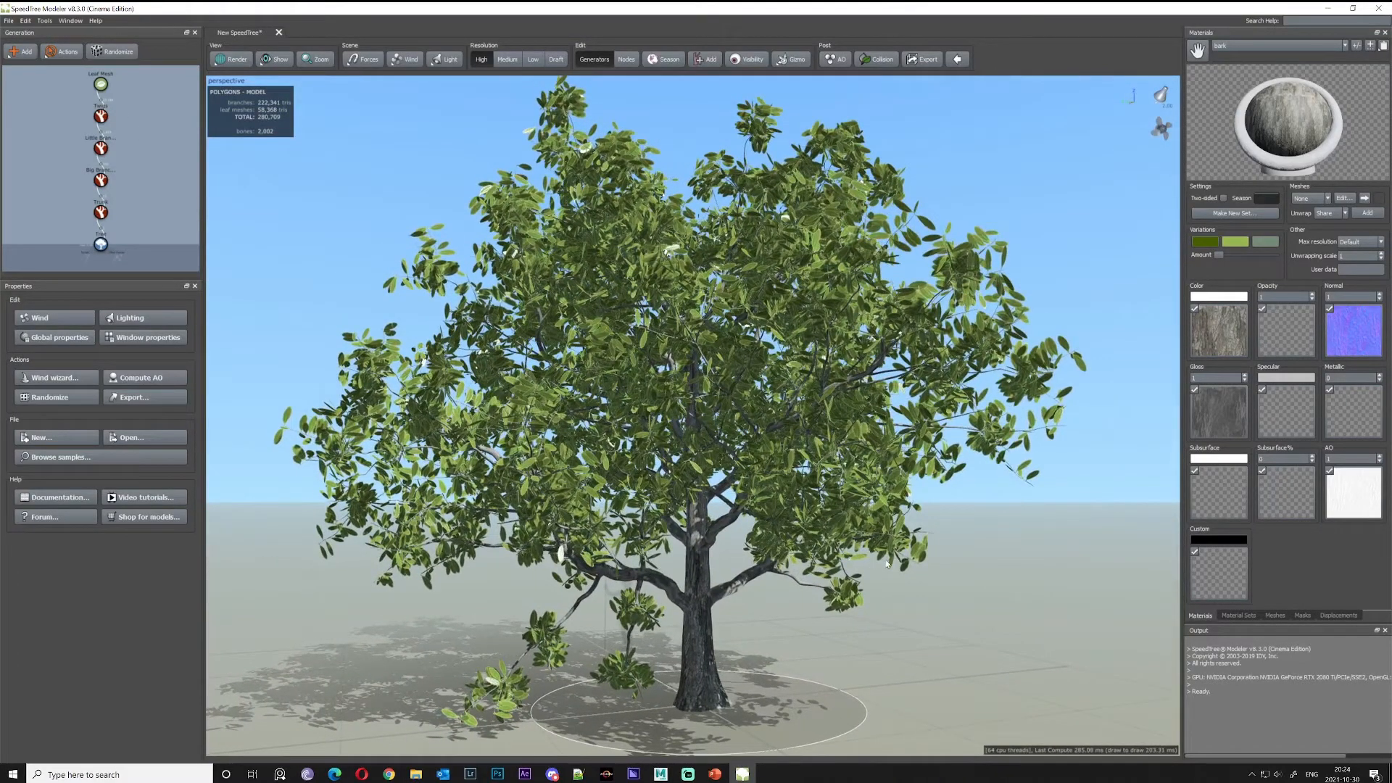
mouse_move(888, 564)
mouse_down()
mouse_move(785, 577)
mouse_move(889, 566)
mouse_up()
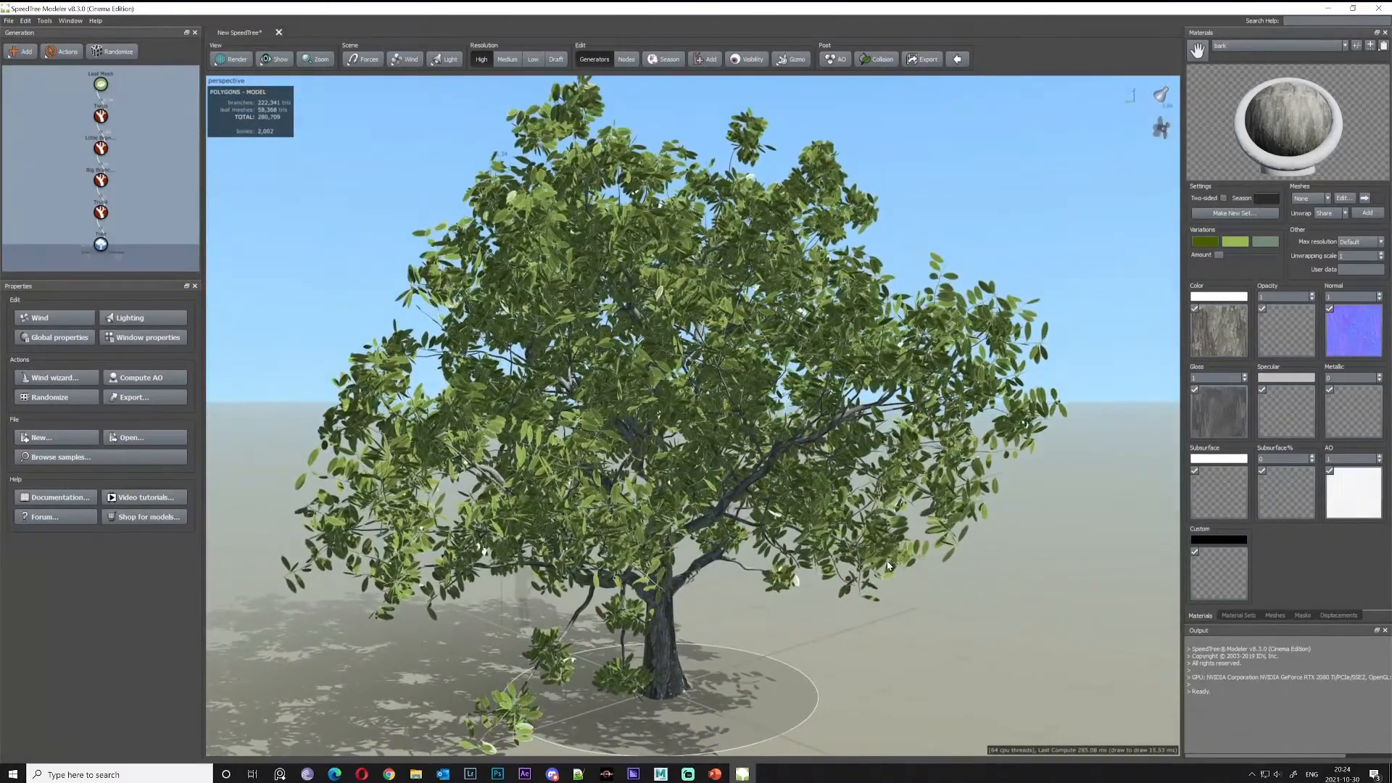
Apply wind with the Wind Wizard, using the Stately shade tree preset and Breezy conditions
click(25, 21)
mouse_move(43, 21)
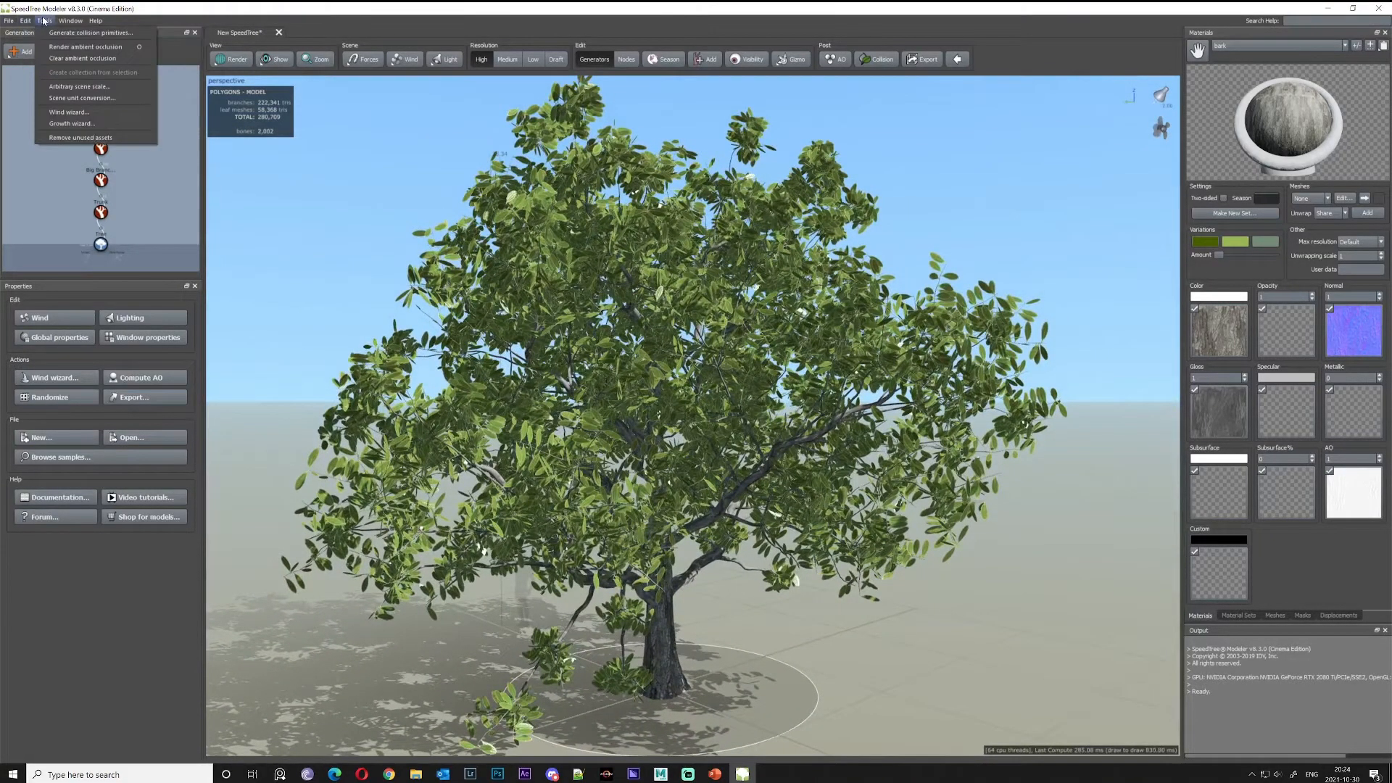
click(80, 115)
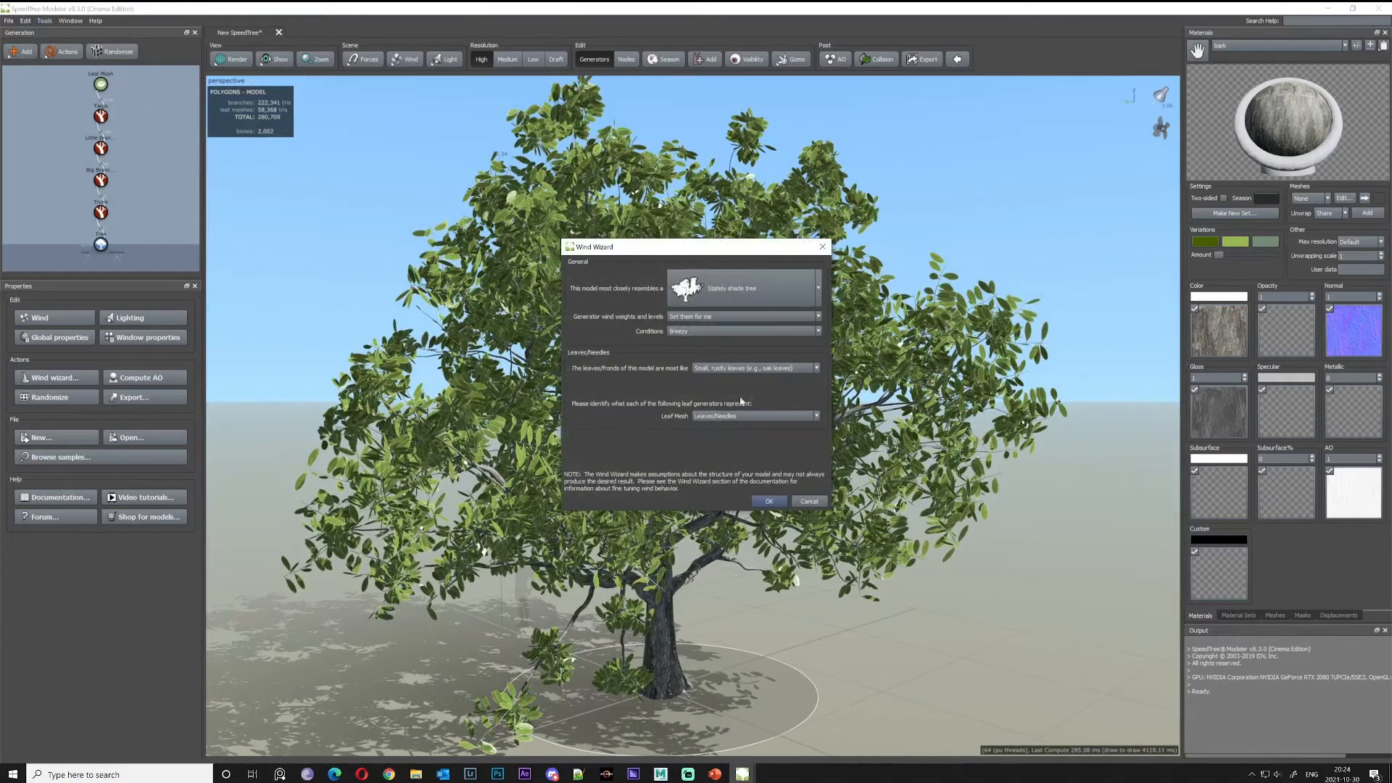
click(817, 290)
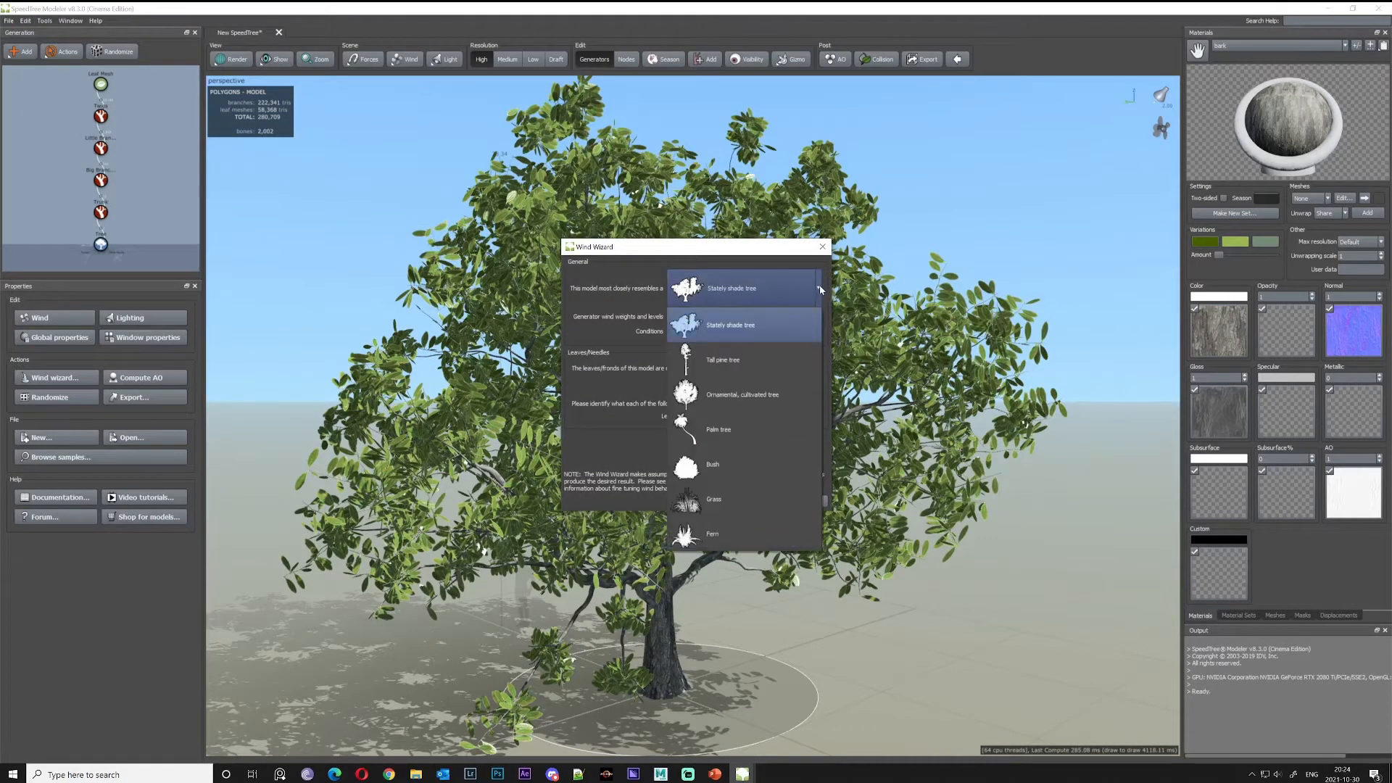
click(700, 328)
click(769, 501)
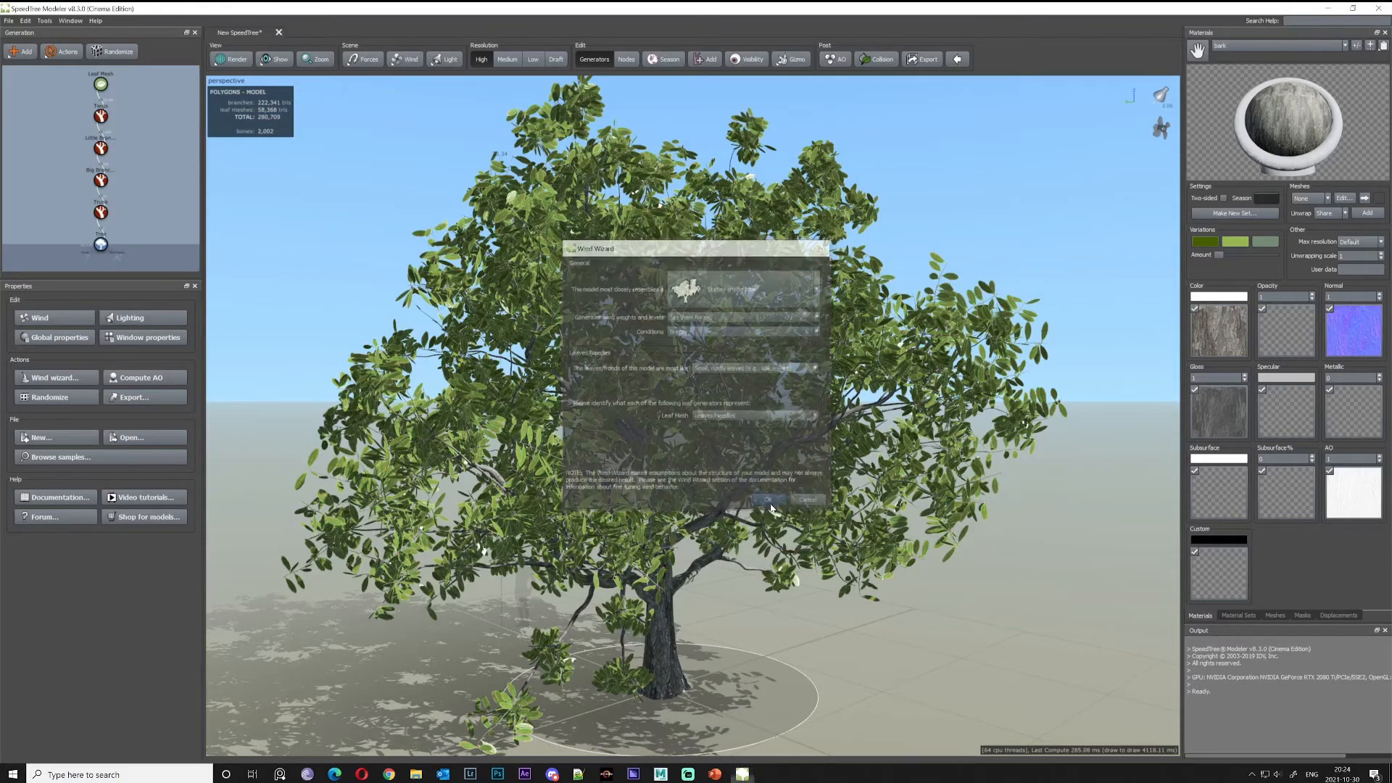
Check the wind motion, set the fan's Level 2 branch Independence to about 1.9 and view the Level 1 Turbulence curve
drag(970, 609, 915, 599)
scroll(984, 405, up, 4)
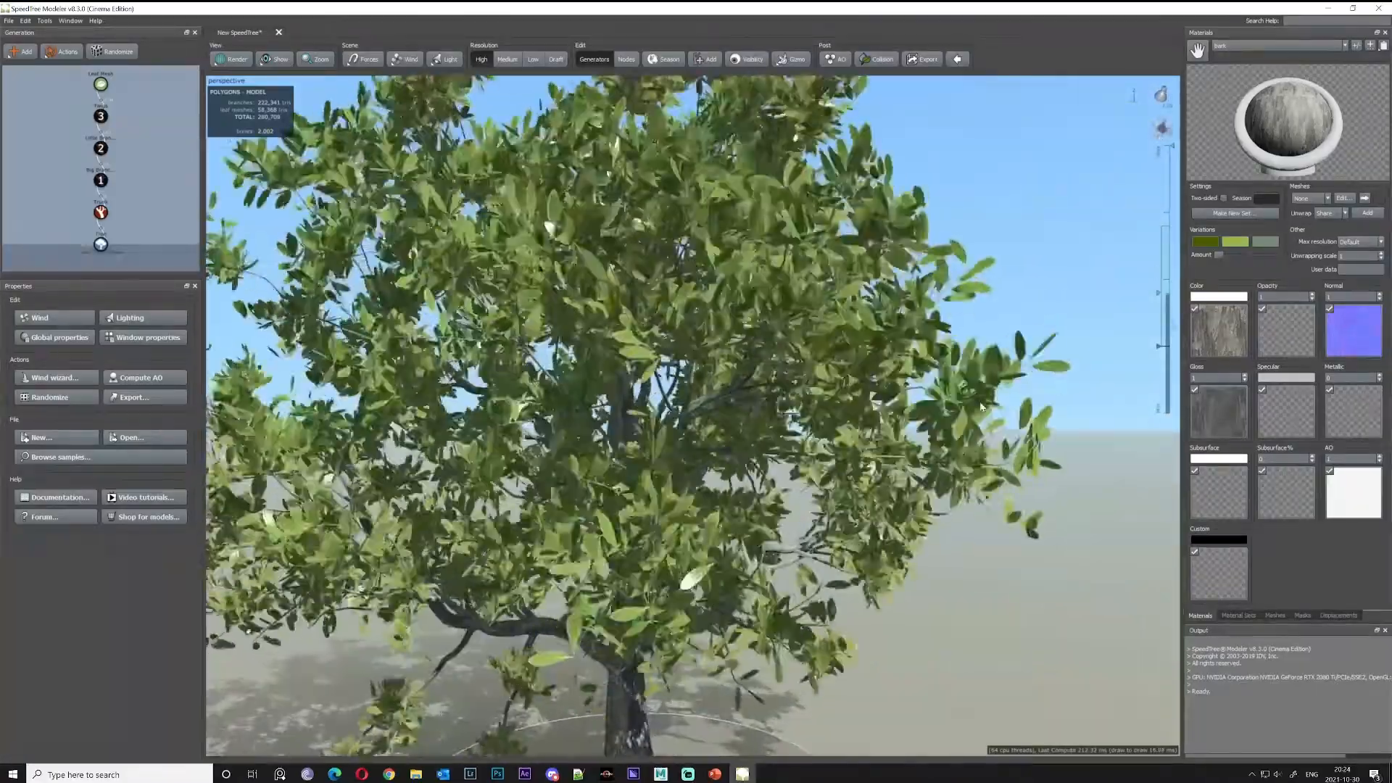
scroll(979, 406, down, 6)
mouse_move(973, 408)
mouse_down()
mouse_move(1083, 416)
mouse_move(968, 410)
mouse_up()
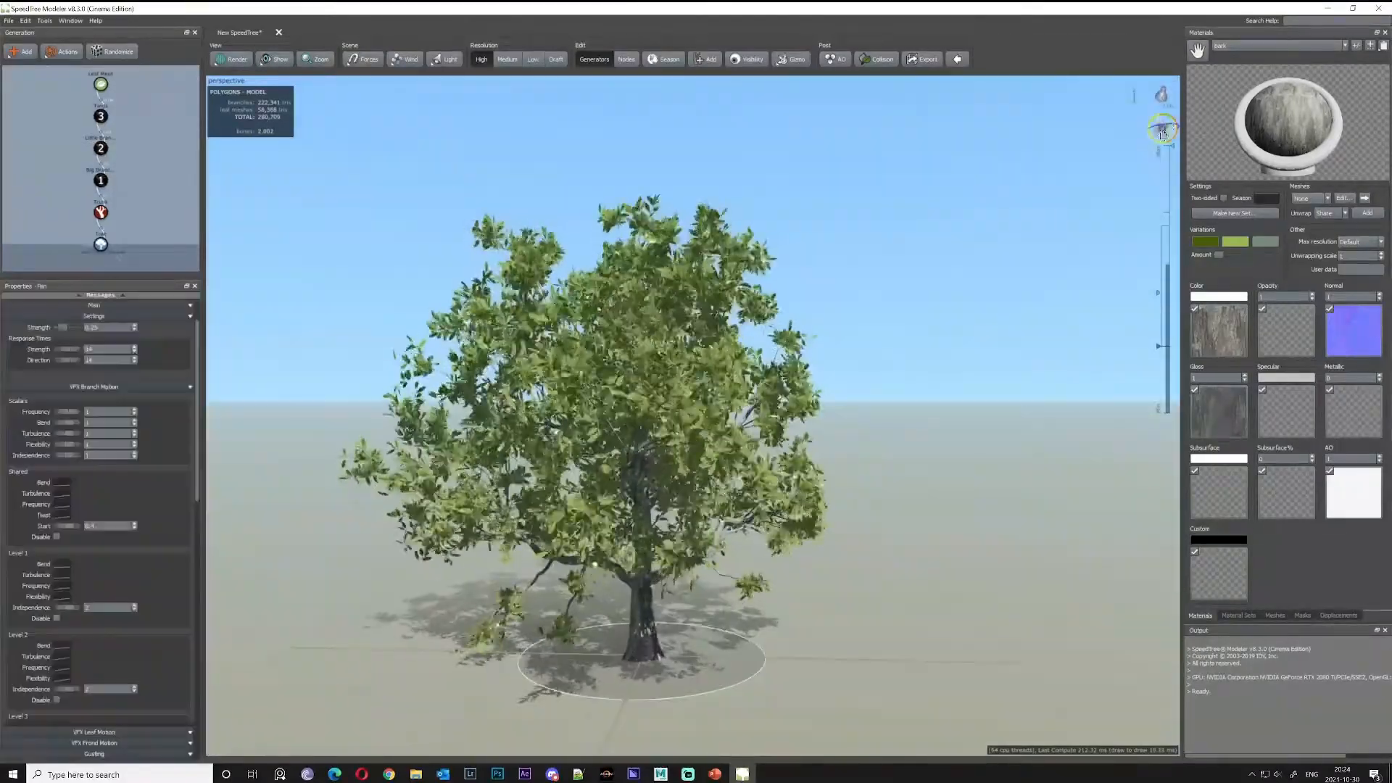
click(1158, 137)
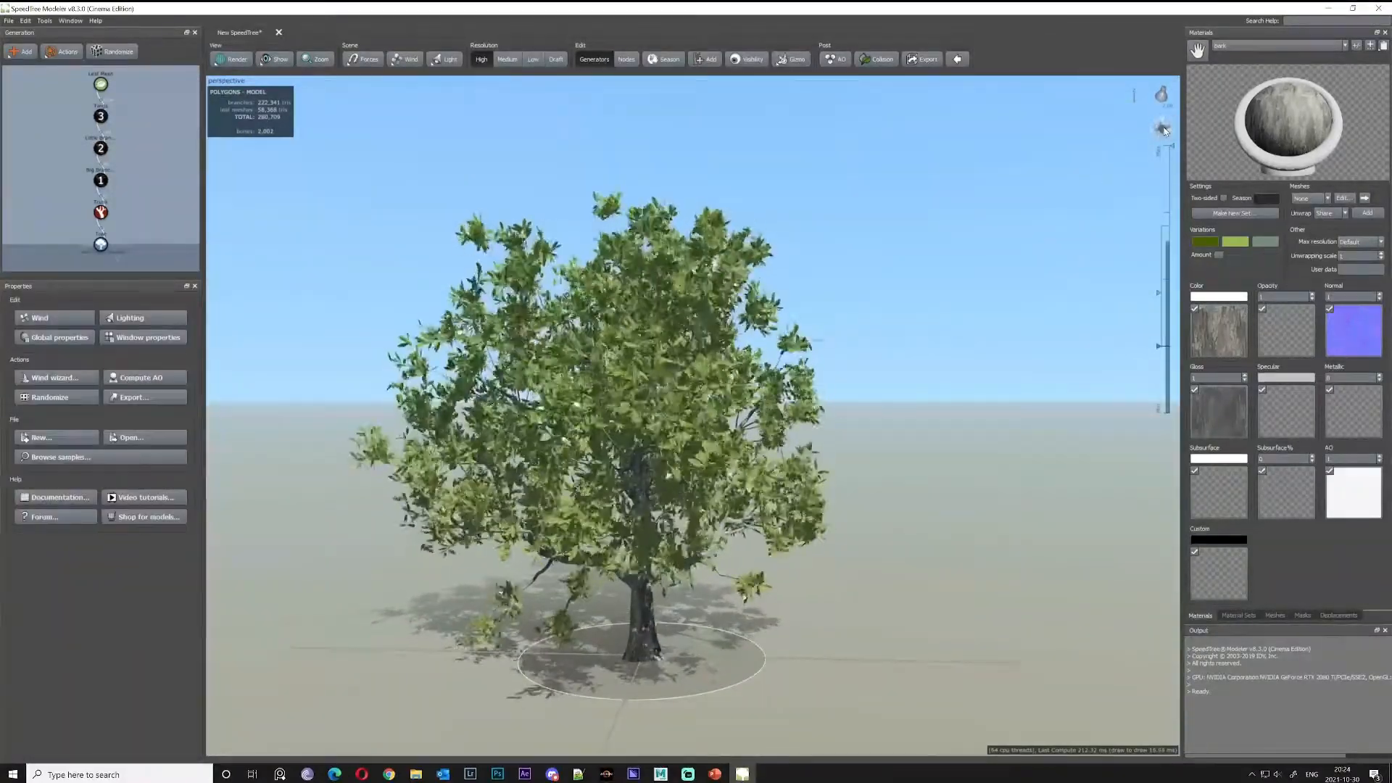
click(1162, 129)
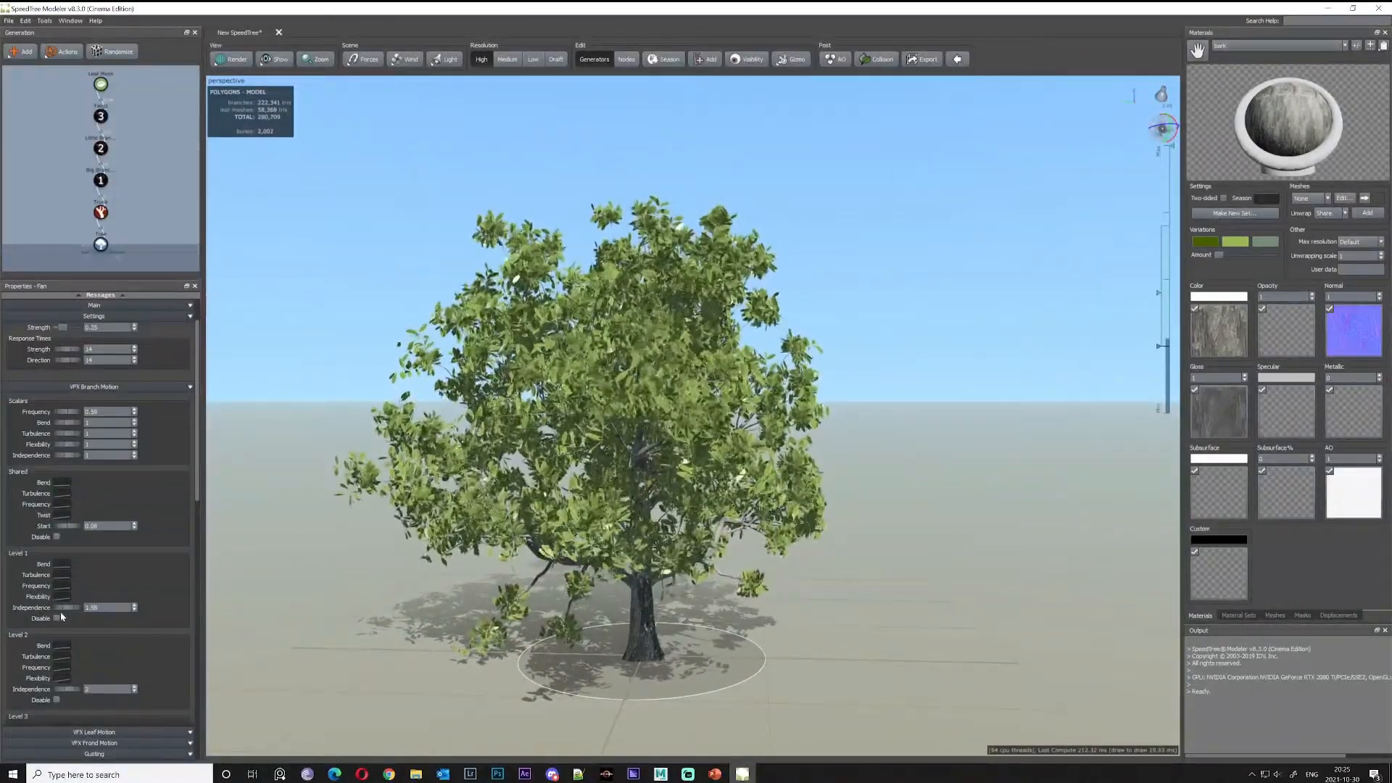
drag(61, 691, 39, 696)
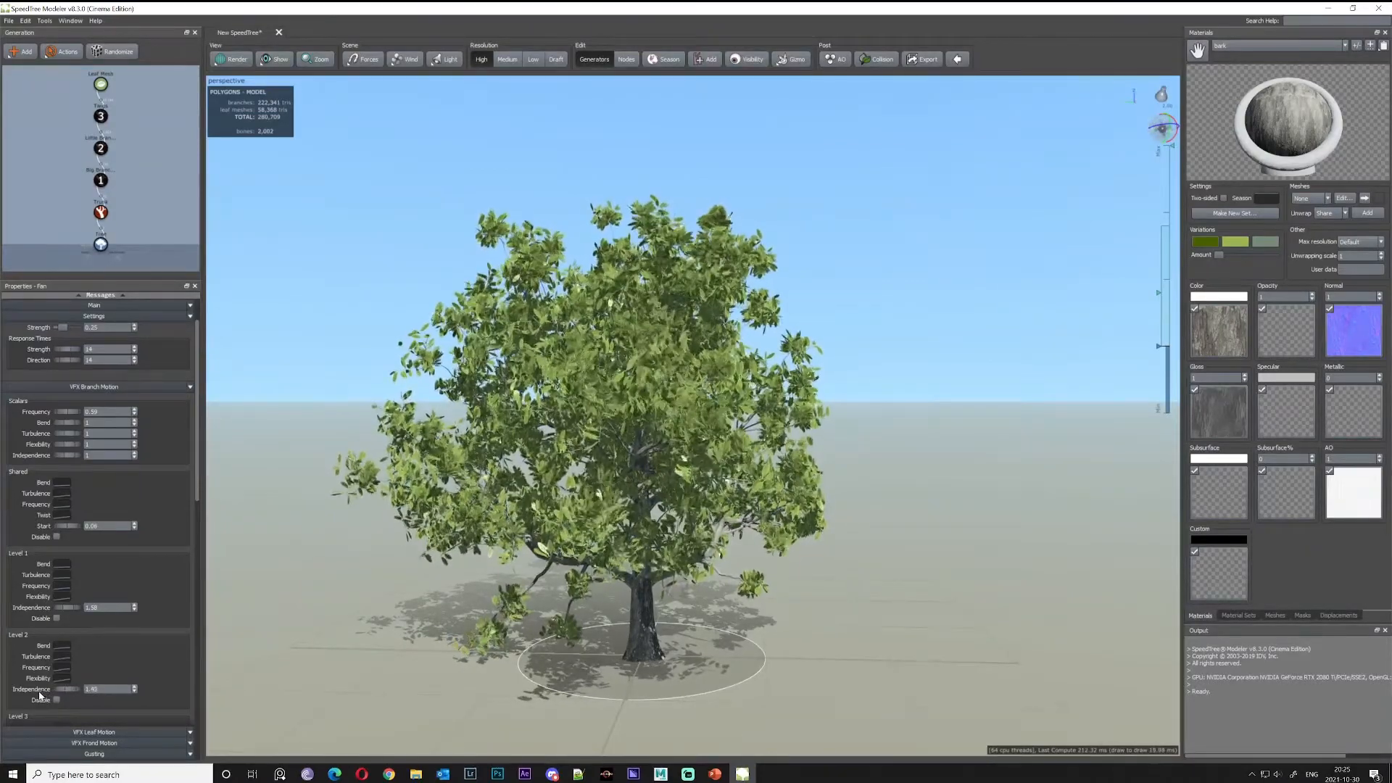
click(61, 575)
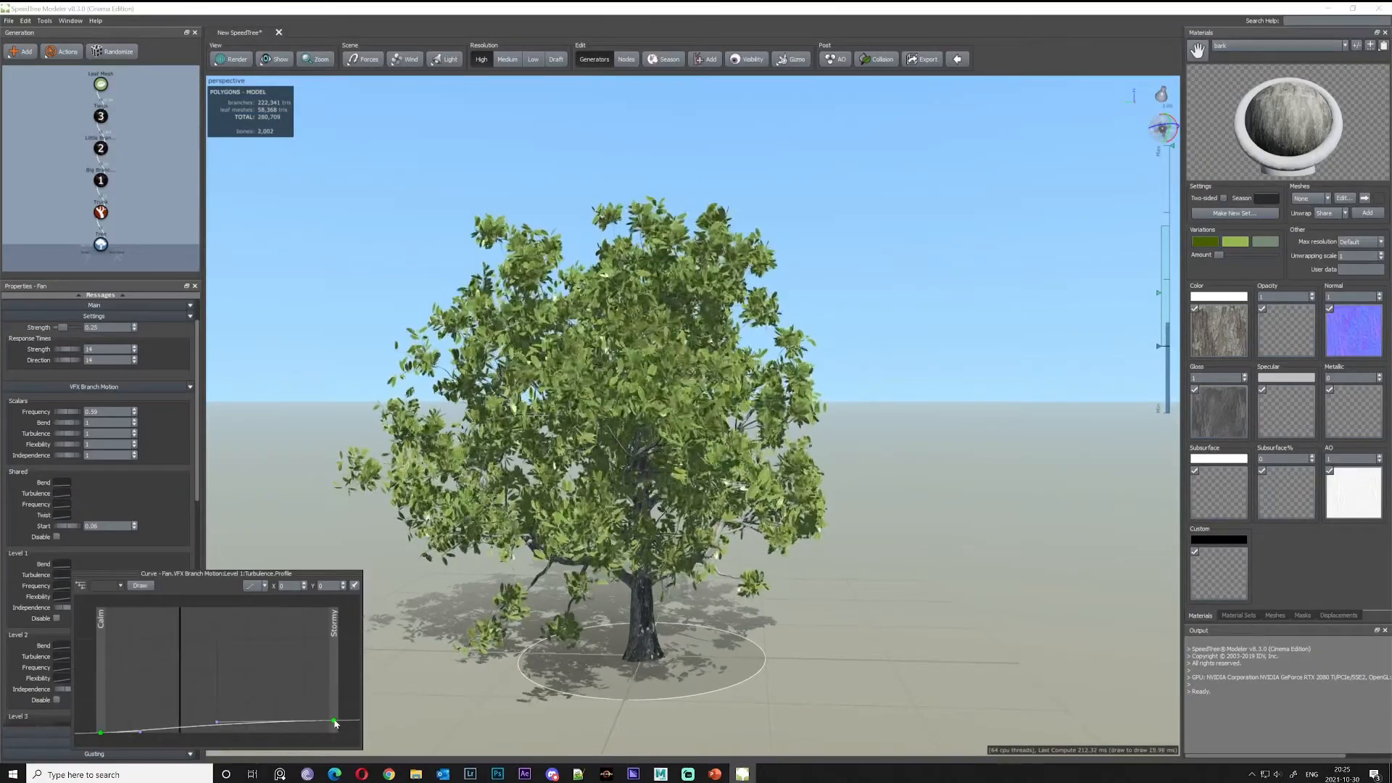
click(370, 541)
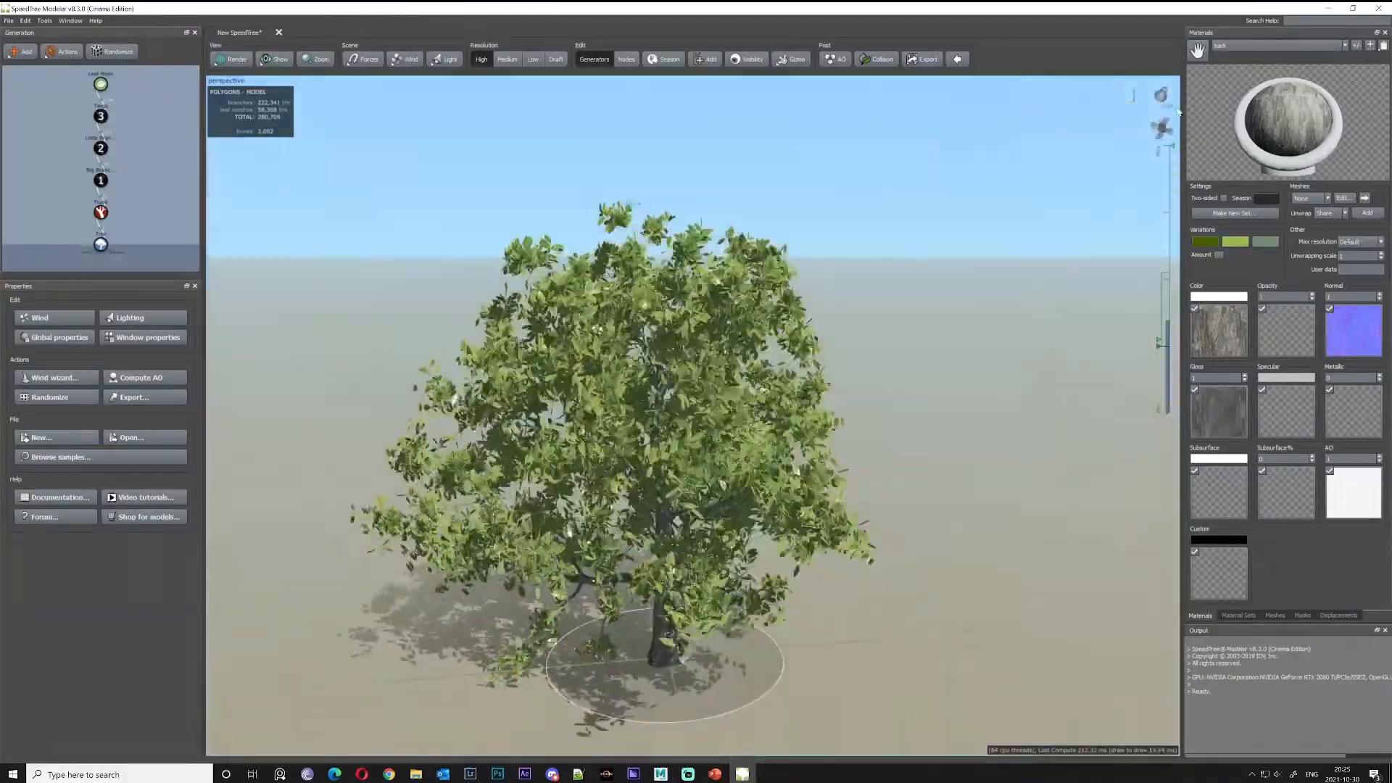
Set the Leaf Mesh generator's Number to 19 and its Roll to about 0.5
scroll(786, 364, up, 2)
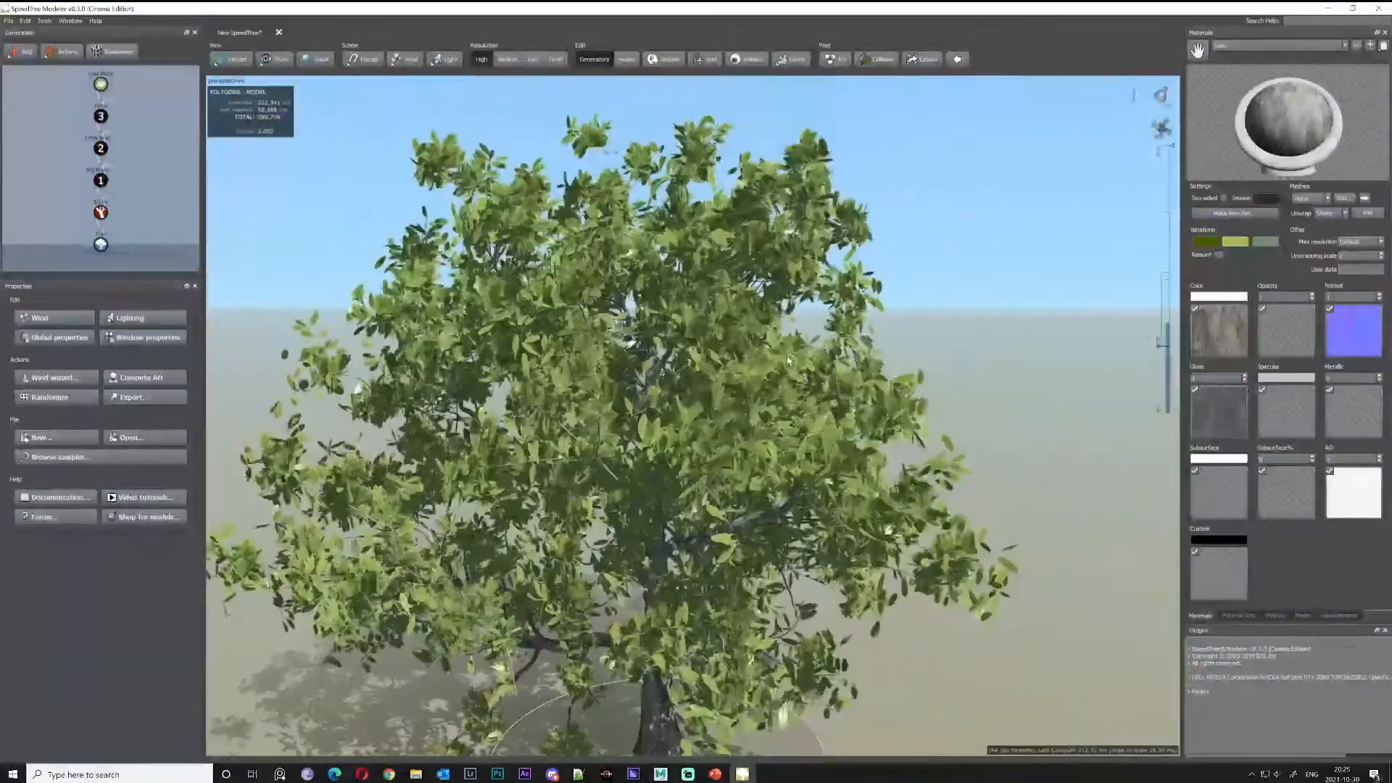
click(477, 312)
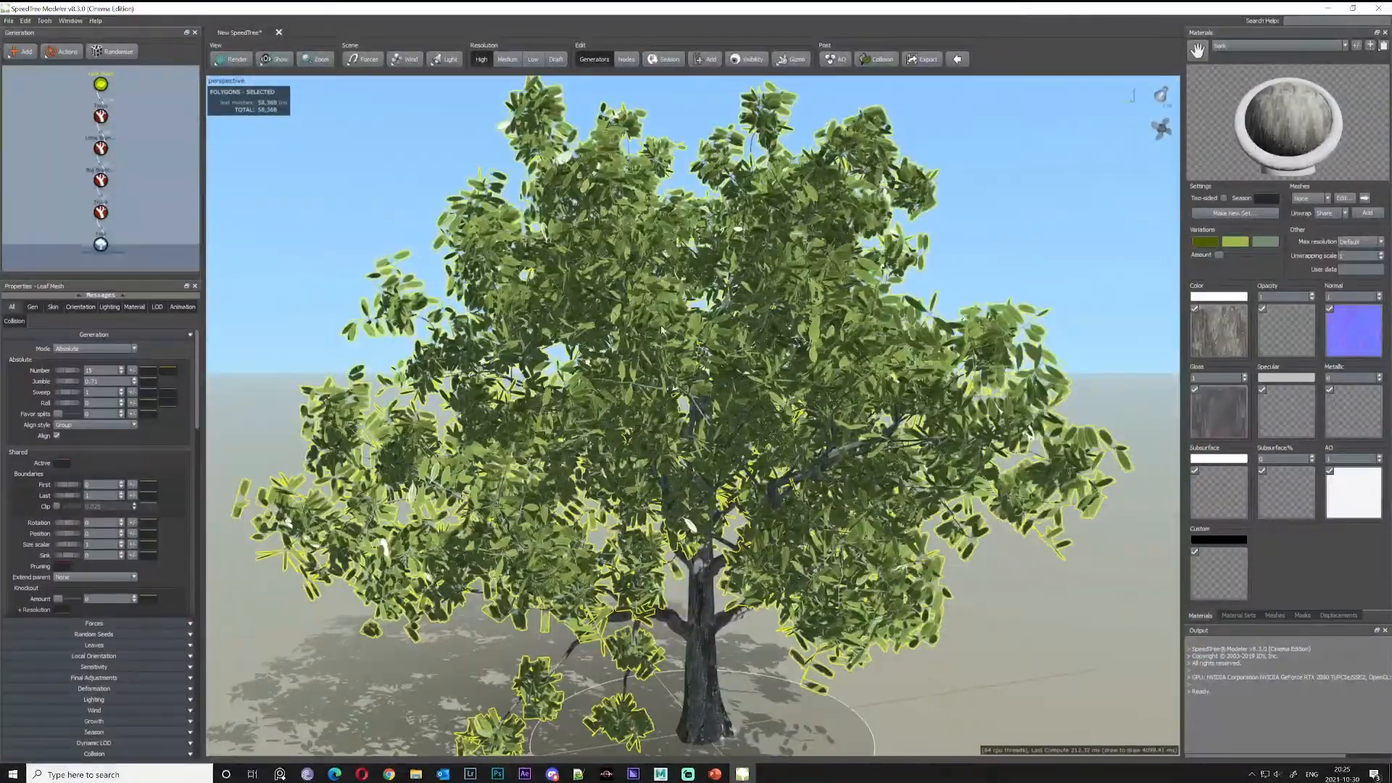
mouse_move(661, 330)
mouse_down()
mouse_move(673, 303)
mouse_move(656, 317)
mouse_up()
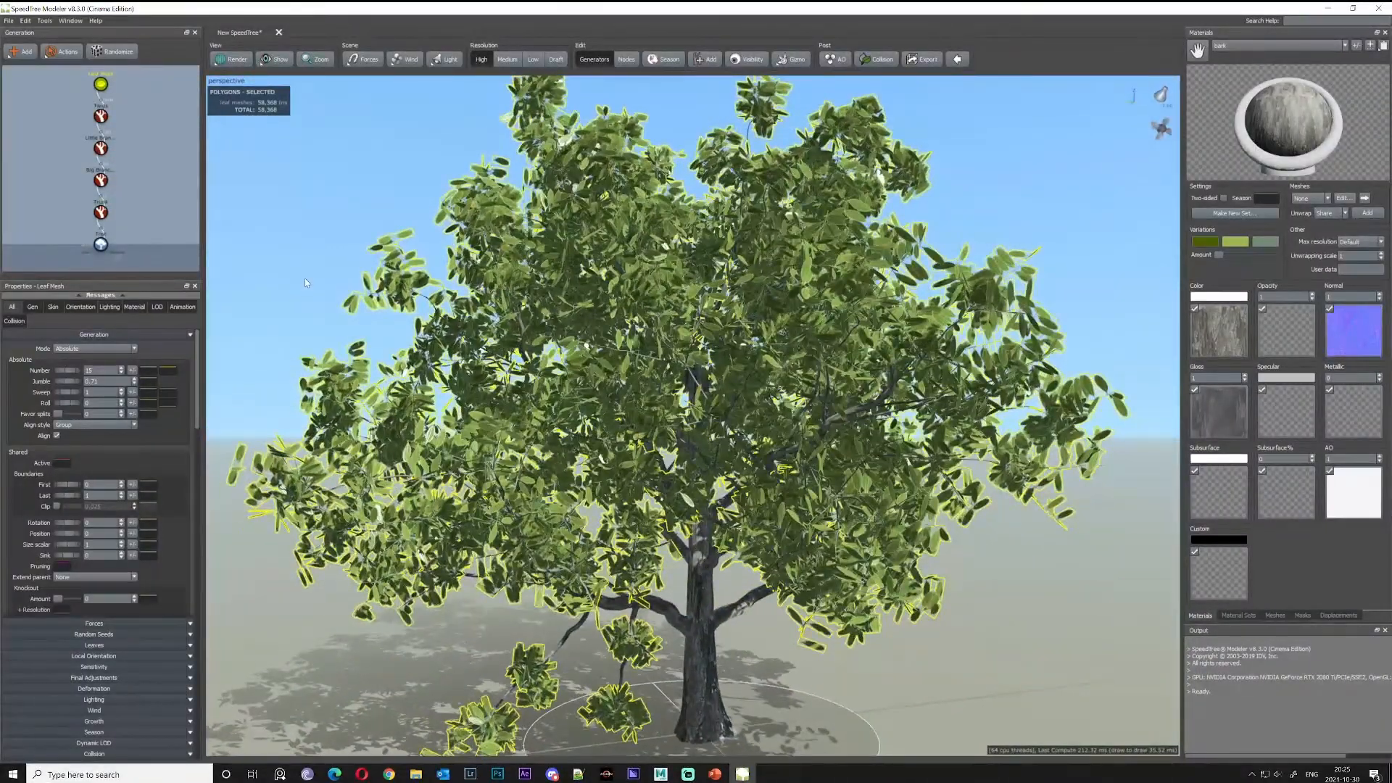
middle_drag(305, 282, 347, 254)
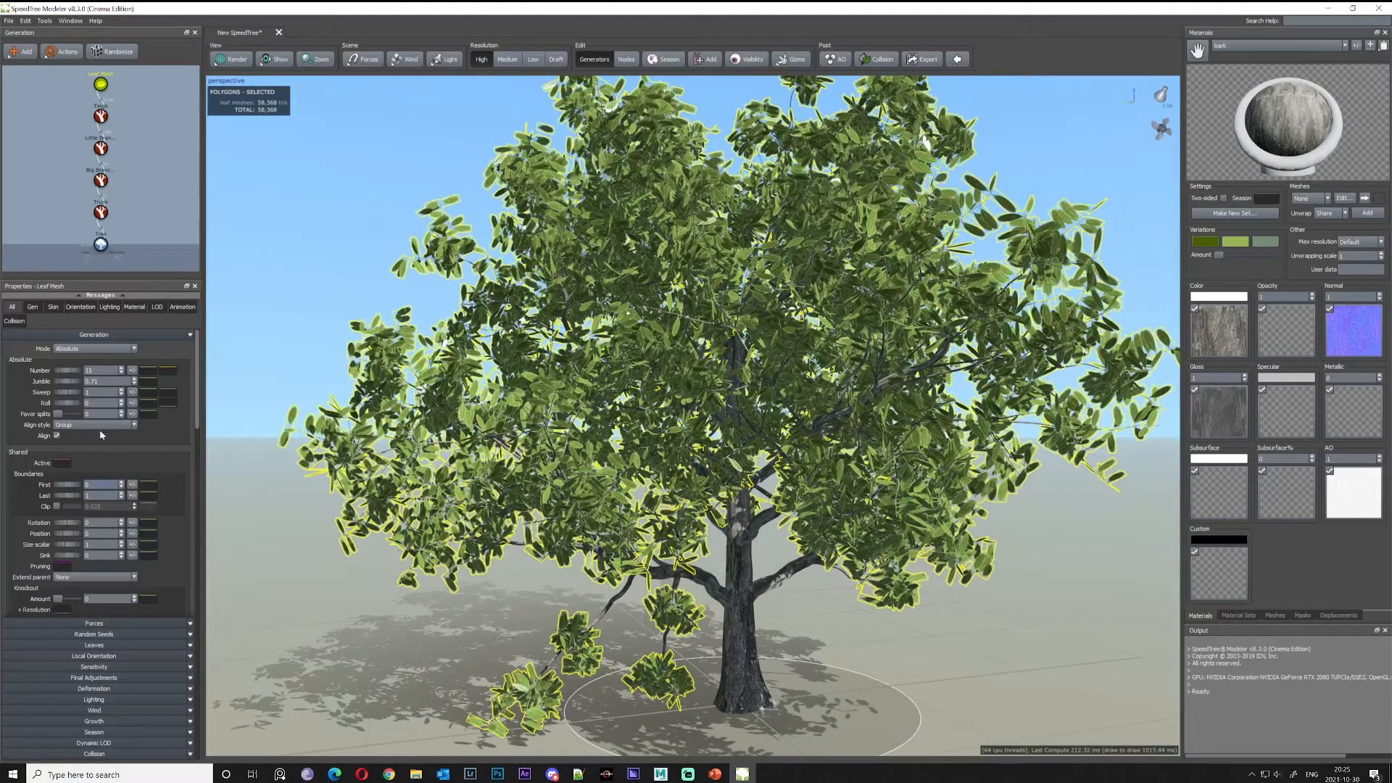
drag(62, 375, 21, 379)
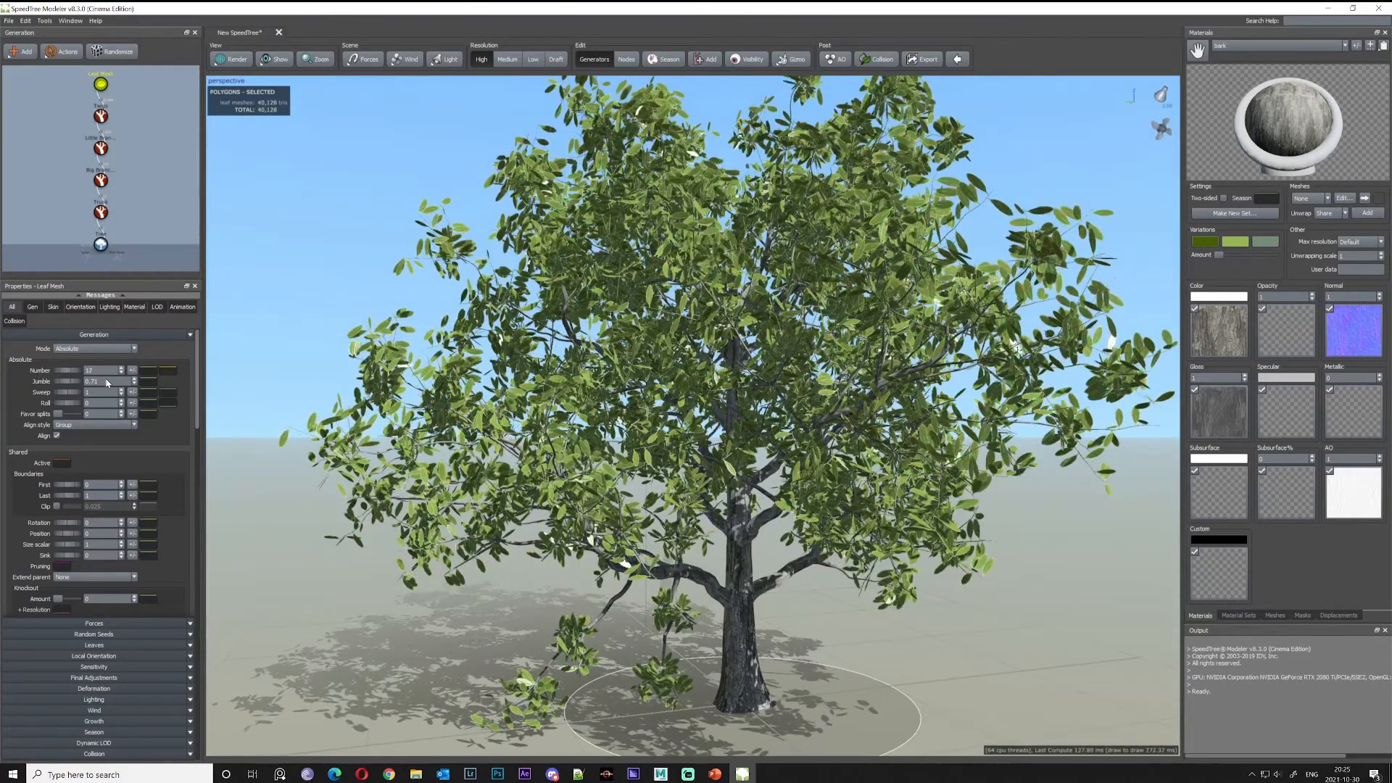
drag(106, 380, 89, 403)
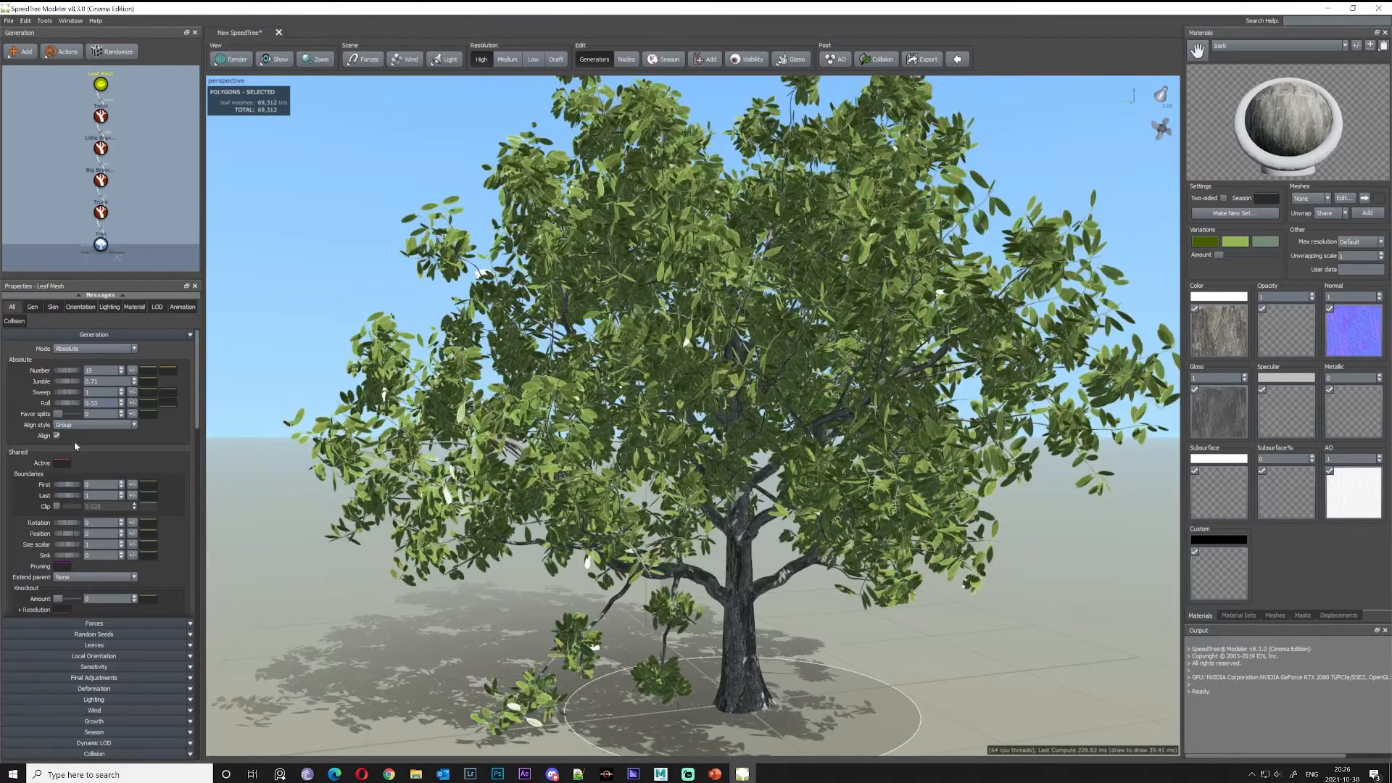
Adjust the leaves' Rotation, set their Position to about -0.04, and inspect the foliage up close and from around the tree
click(56, 435)
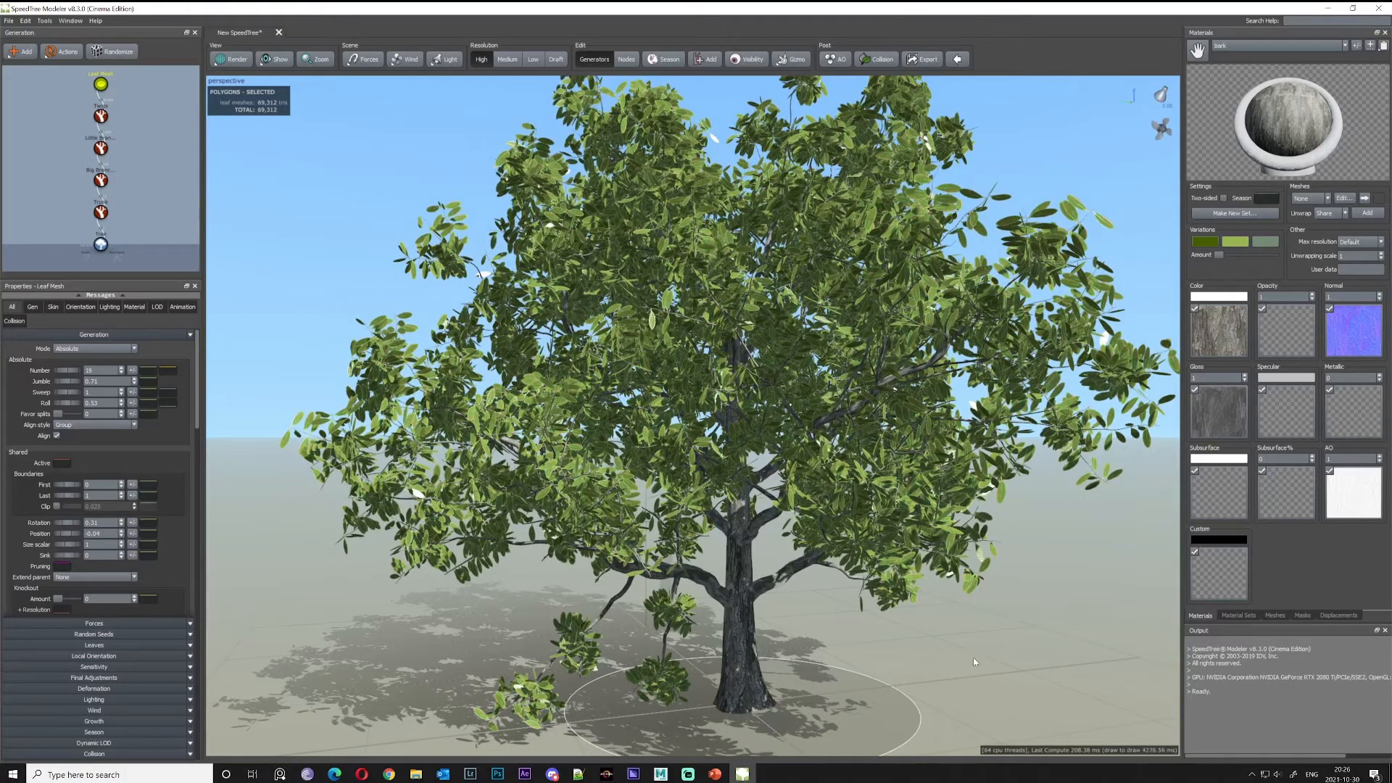
mouse_move(972, 657)
mouse_down()
mouse_move(880, 654)
mouse_move(982, 659)
mouse_move(959, 642)
mouse_up()
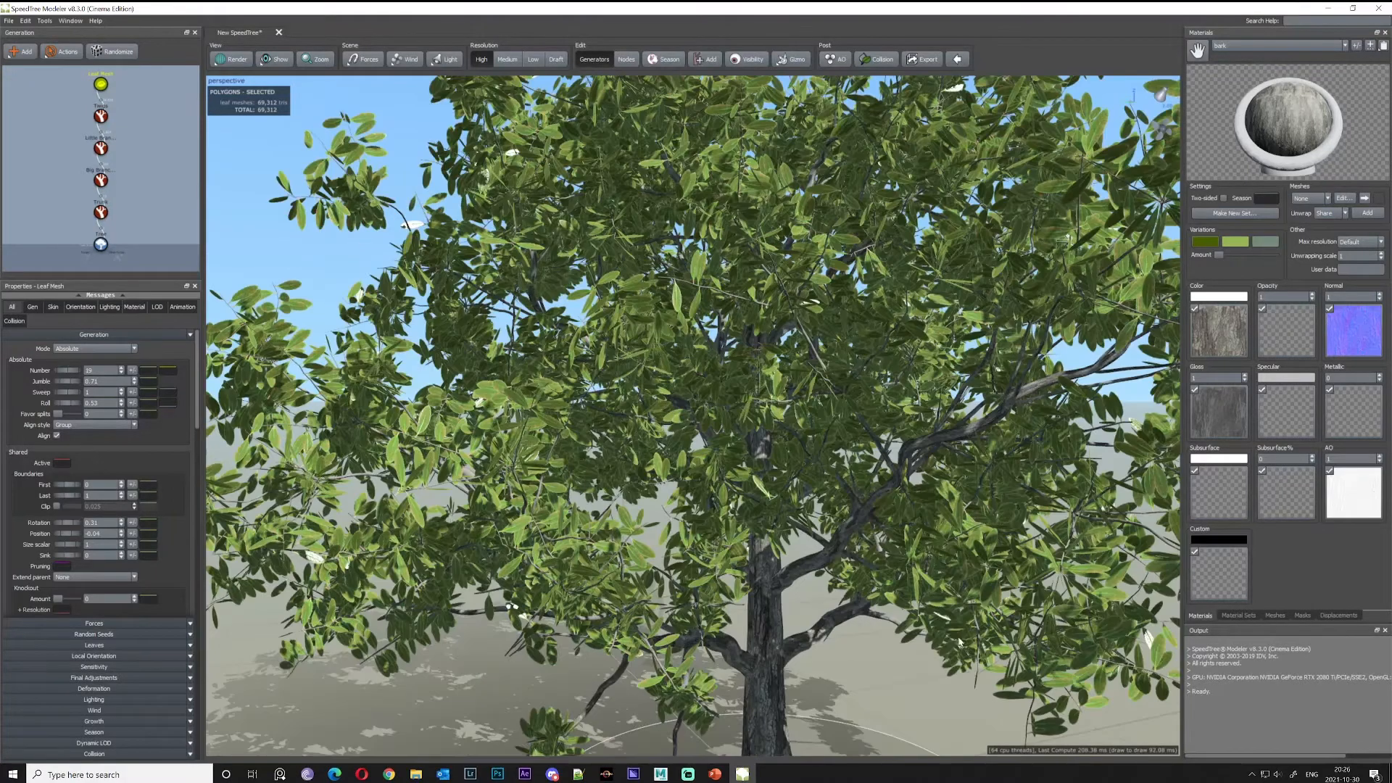
scroll(946, 638, down, 5)
middle_drag(945, 637, 911, 624)
drag(910, 624, 863, 621)
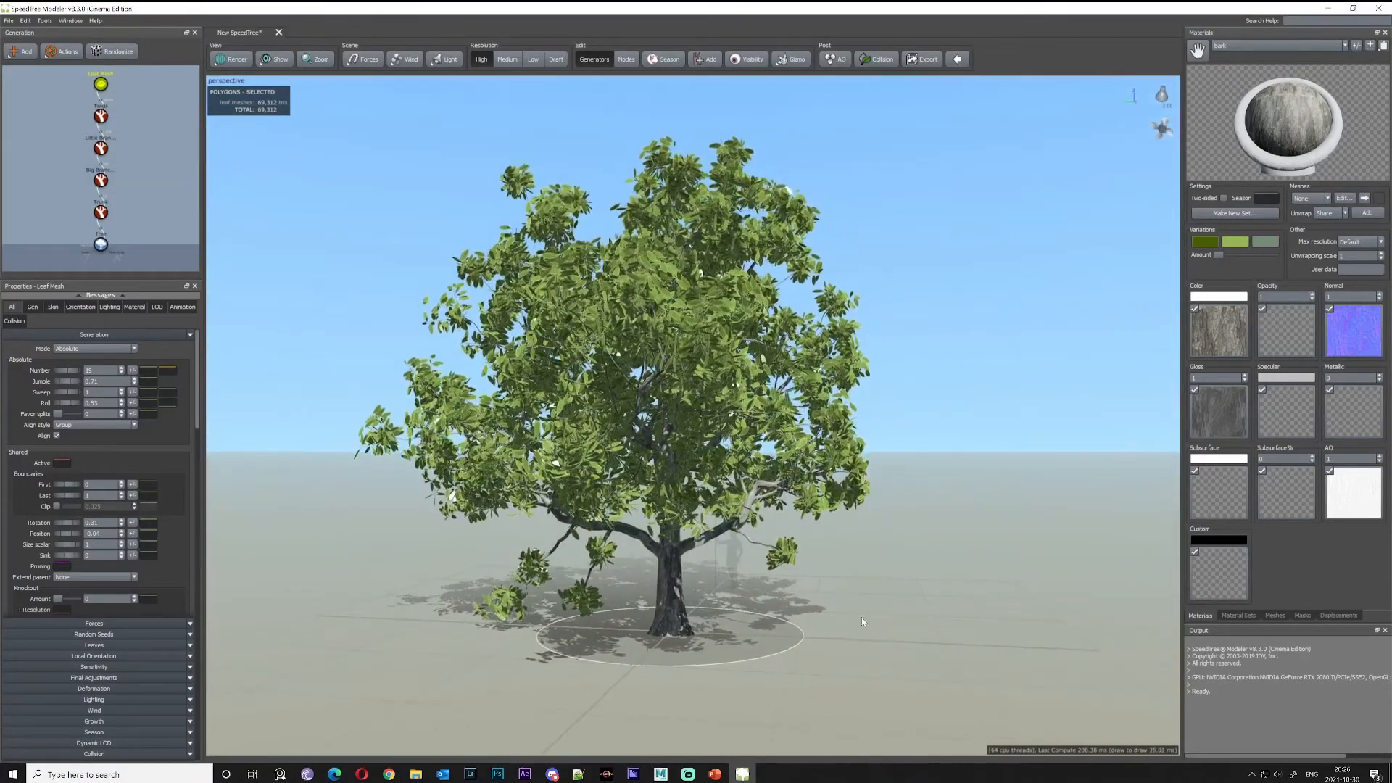
scroll(819, 546, down, 1)
scroll(819, 545, up, 1)
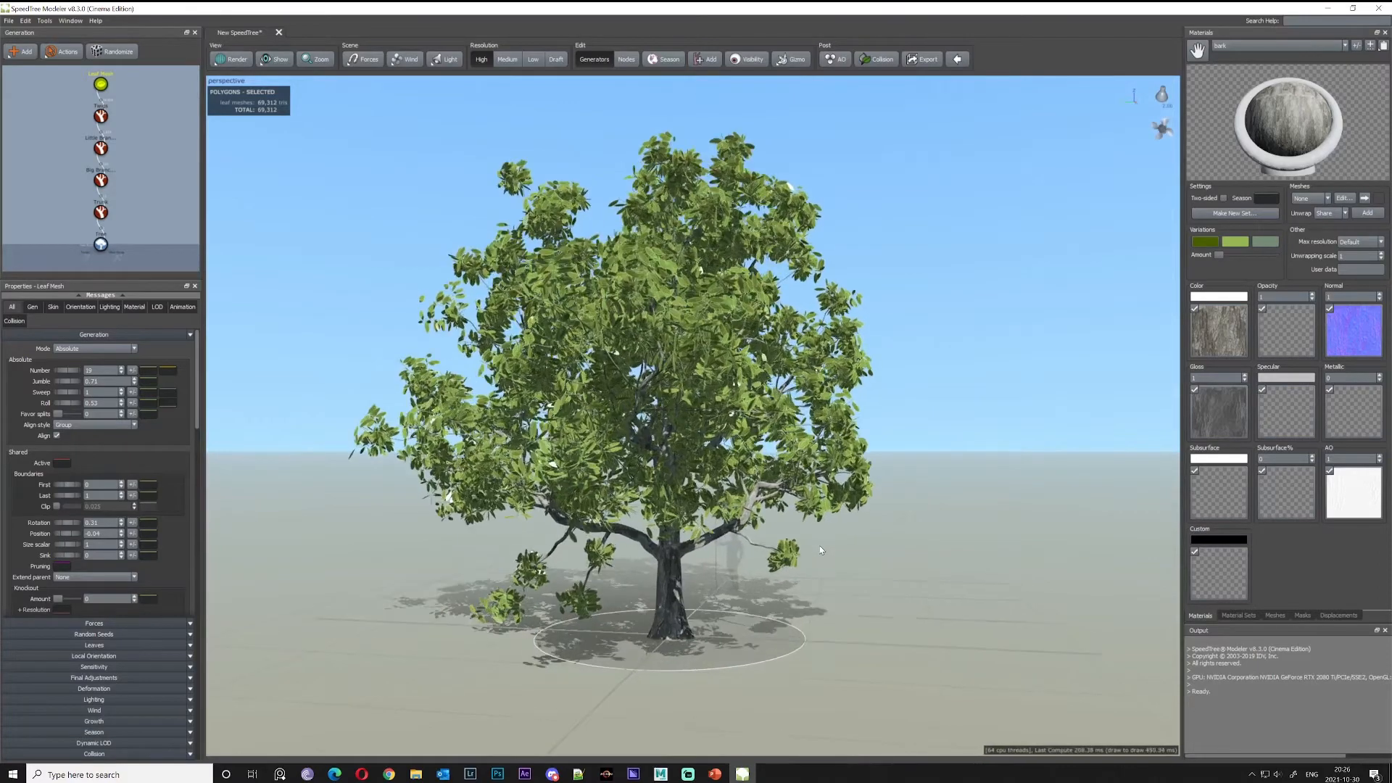
drag(841, 555, 920, 568)
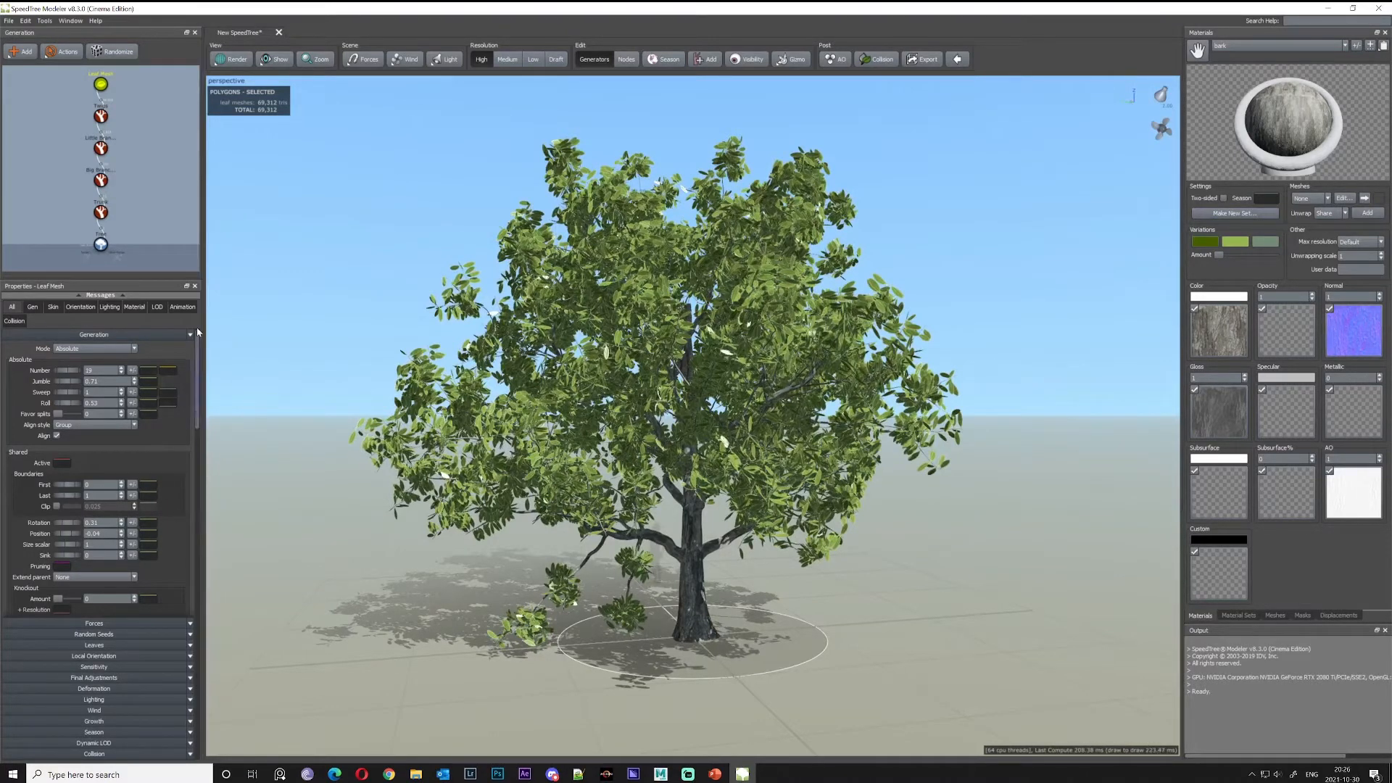
Set up a mesh export of the leafy tree as an Autodesk FBX file named Mesh_on_Mesh_Sample3
click(9, 21)
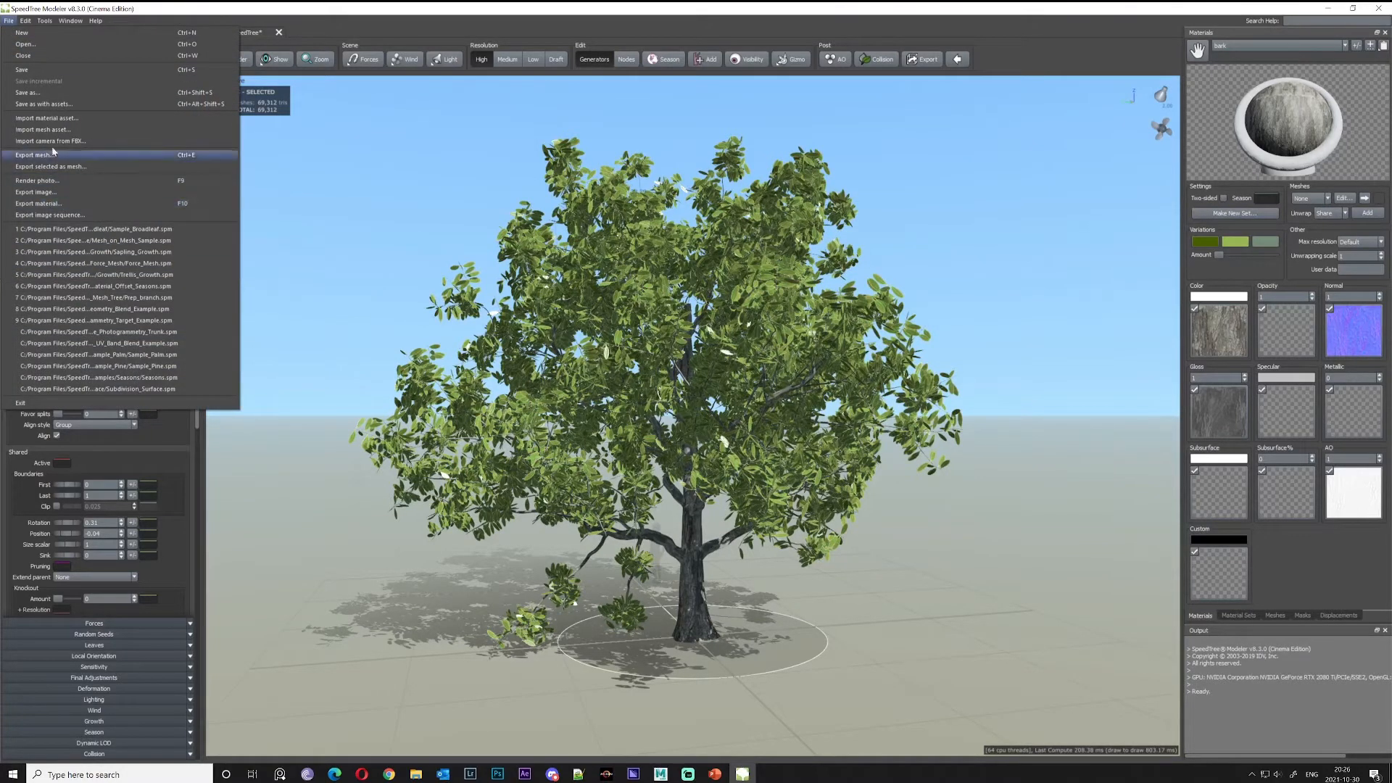
click(124, 154)
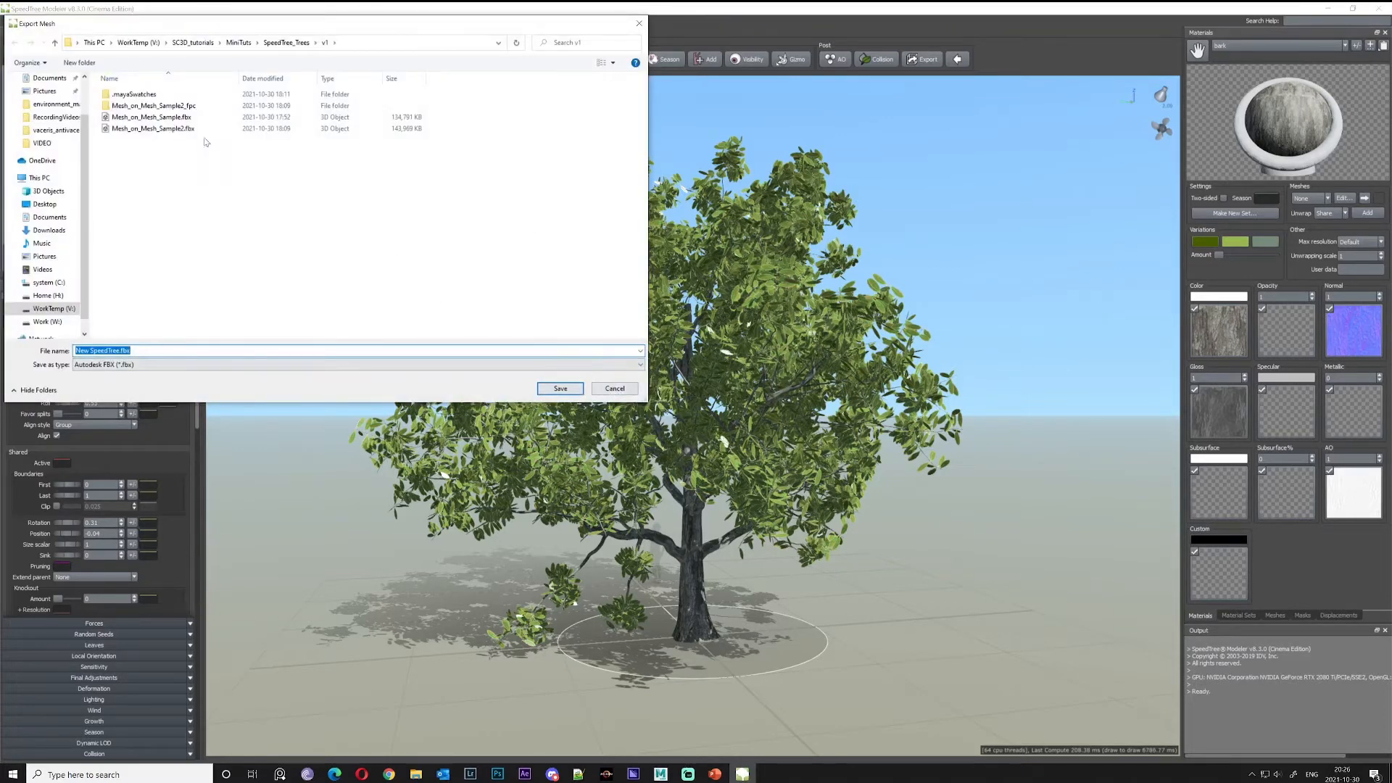
click(158, 129)
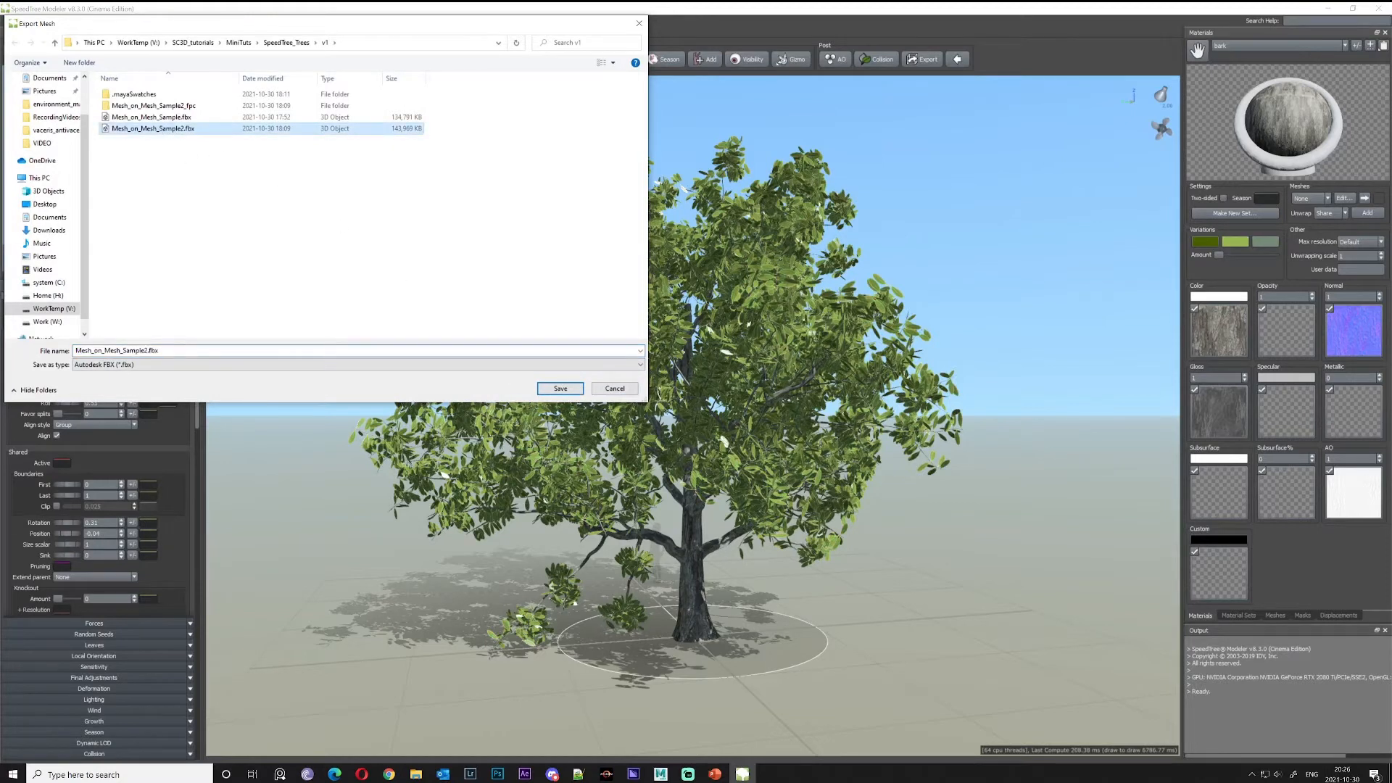
click(160, 351)
drag(160, 351, 145, 351)
text(3)
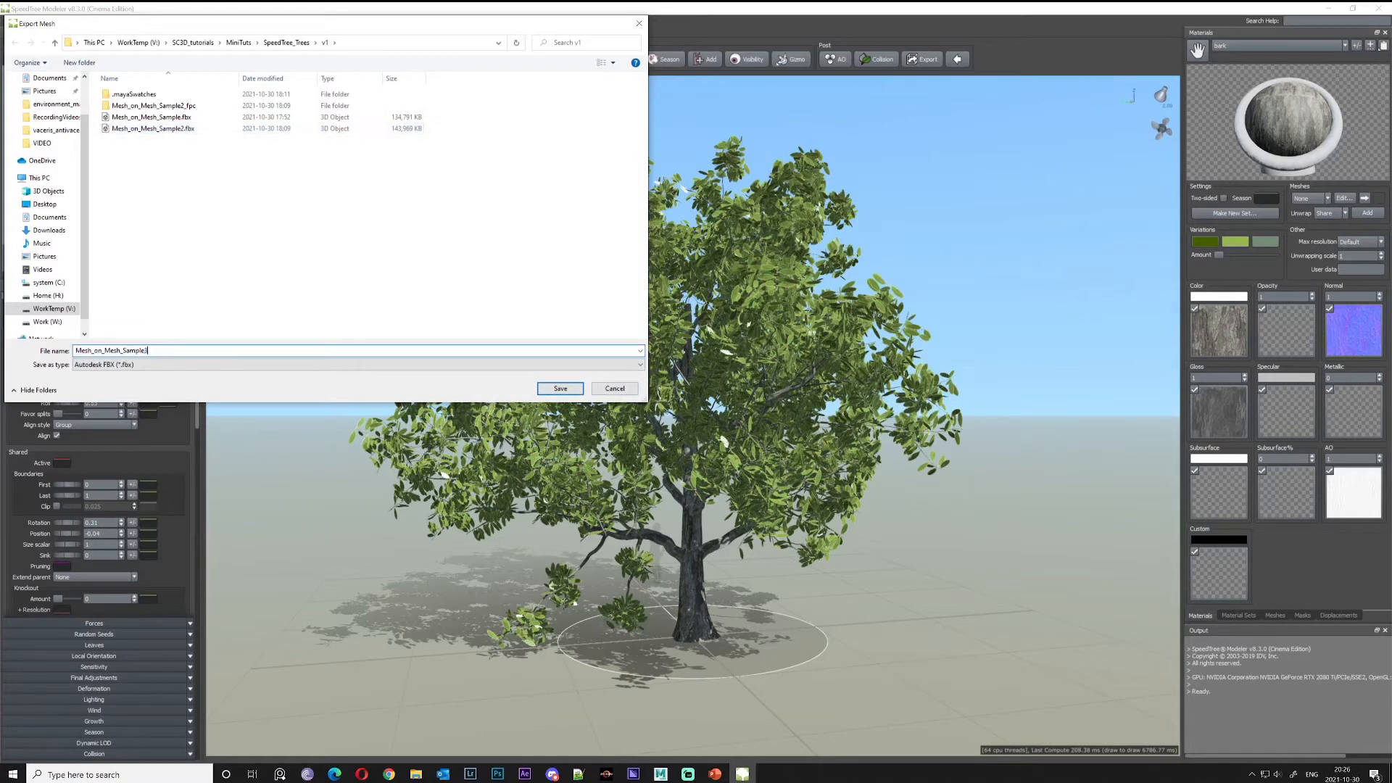
click(561, 389)
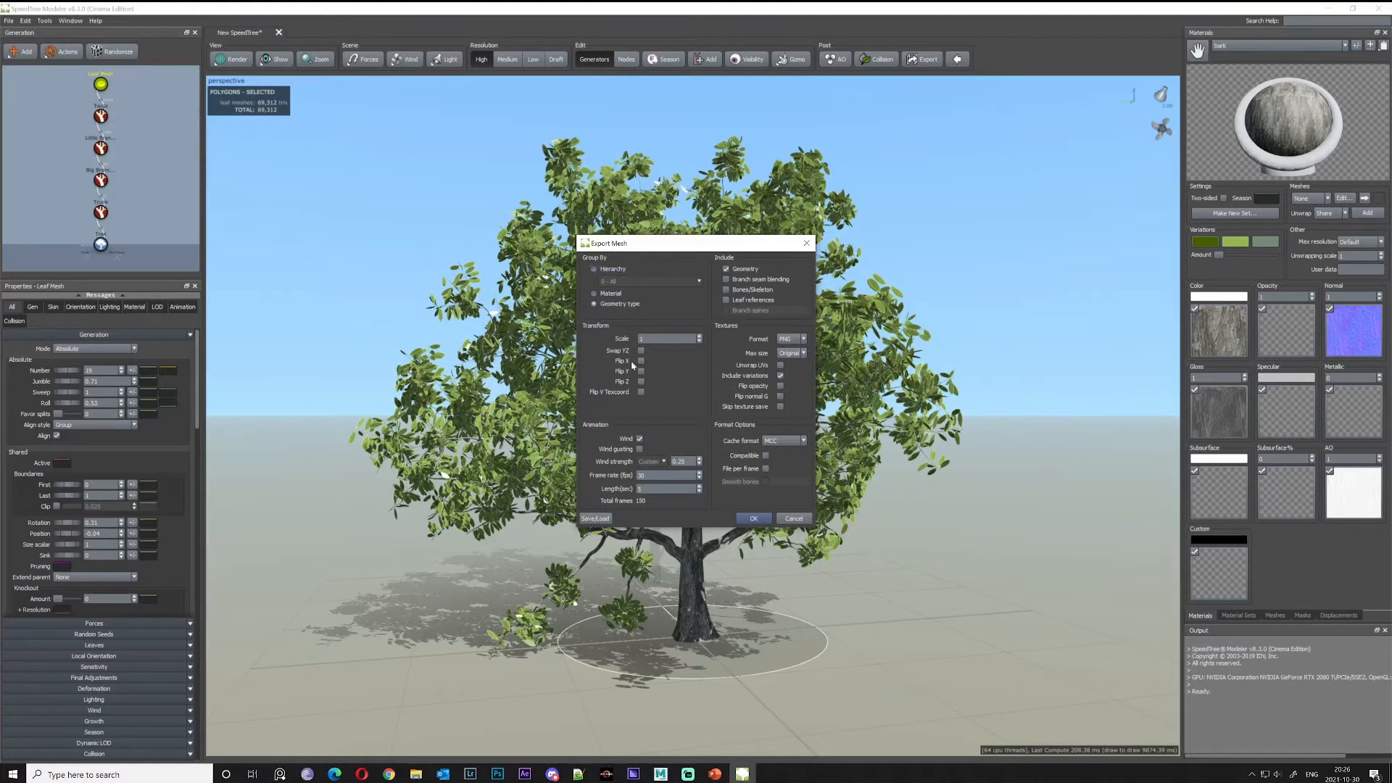
Go over the Bones/Skeleton and Wind options and export the mesh with geometry and PNG textures
click(726, 289)
click(639, 439)
click(753, 519)
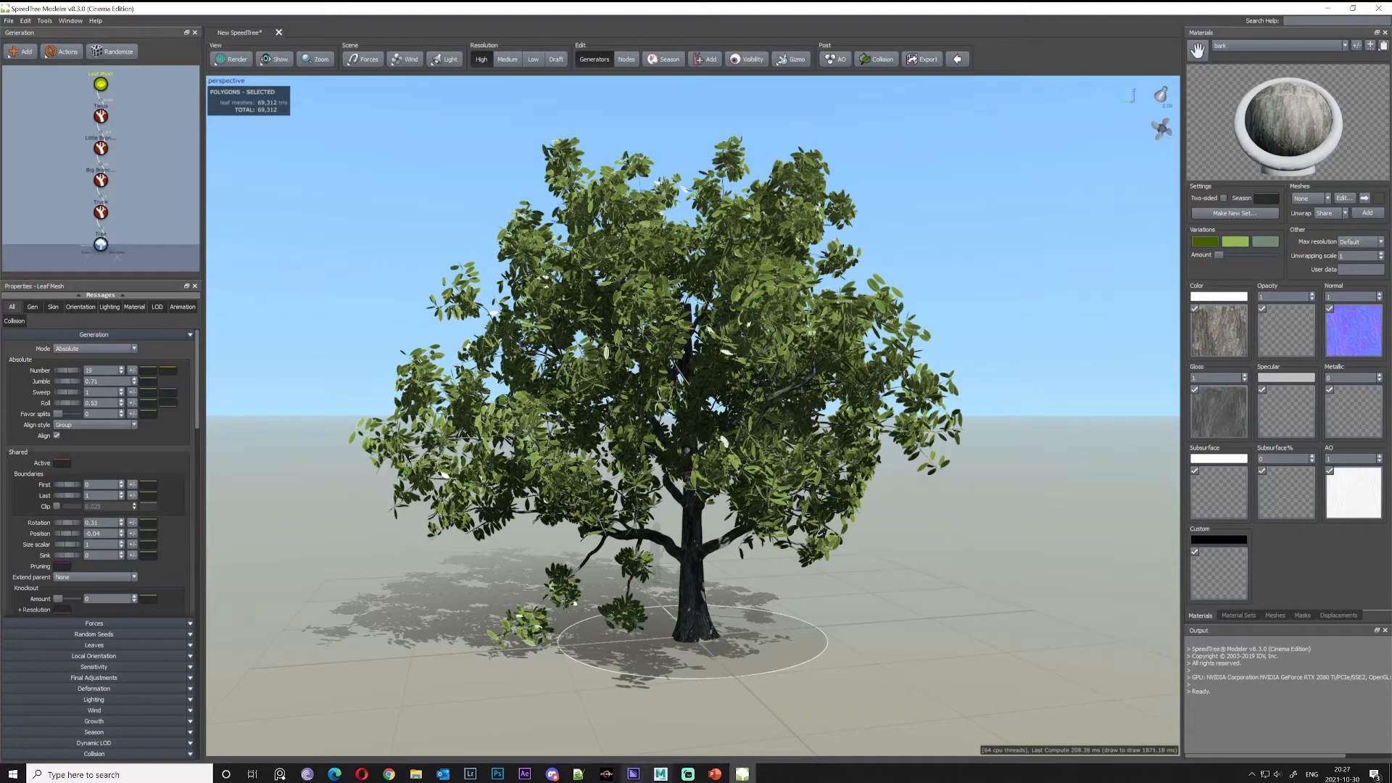
Switch to Maya and import Mesh_on_Mesh_Sample3.fbx from the SpeedTree_Trees v1 folder
mouse_move(660, 772)
click(702, 738)
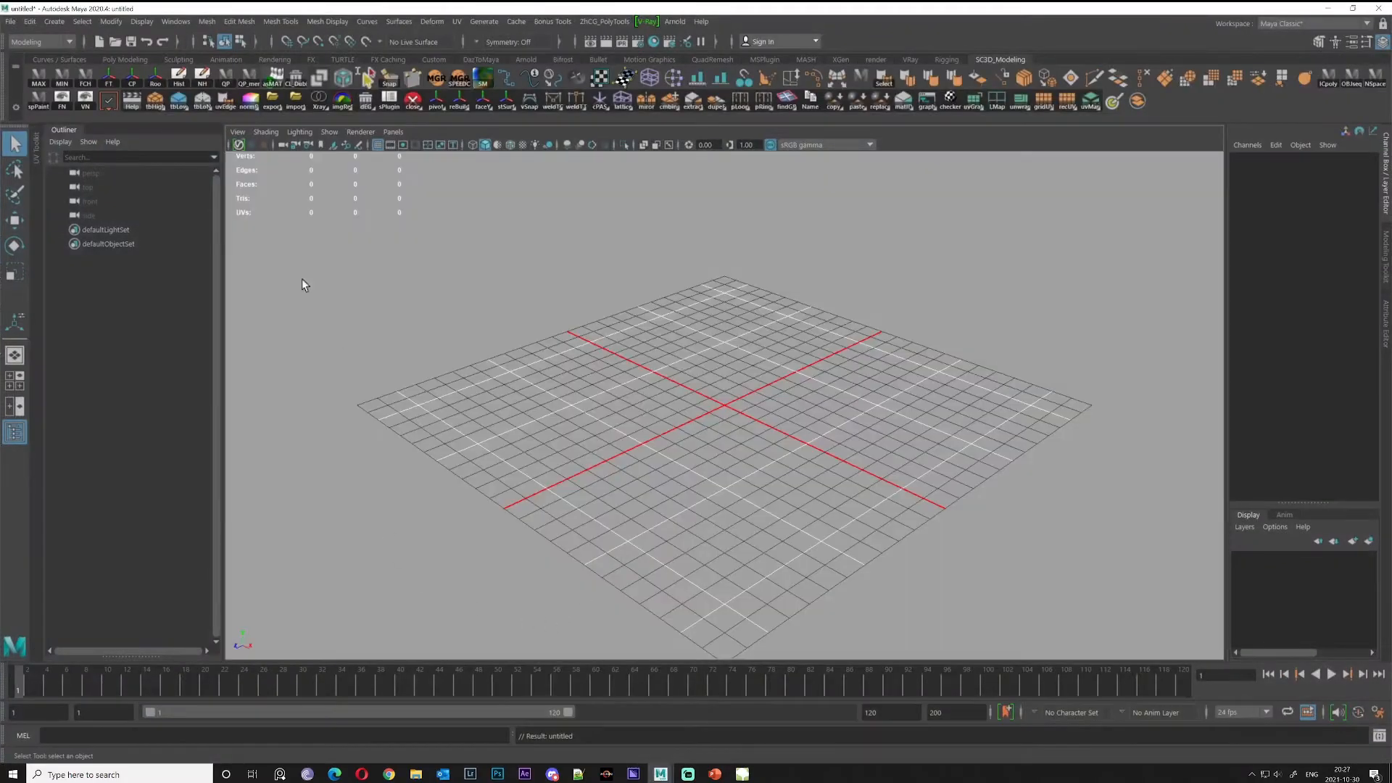
click(10, 21)
click(37, 177)
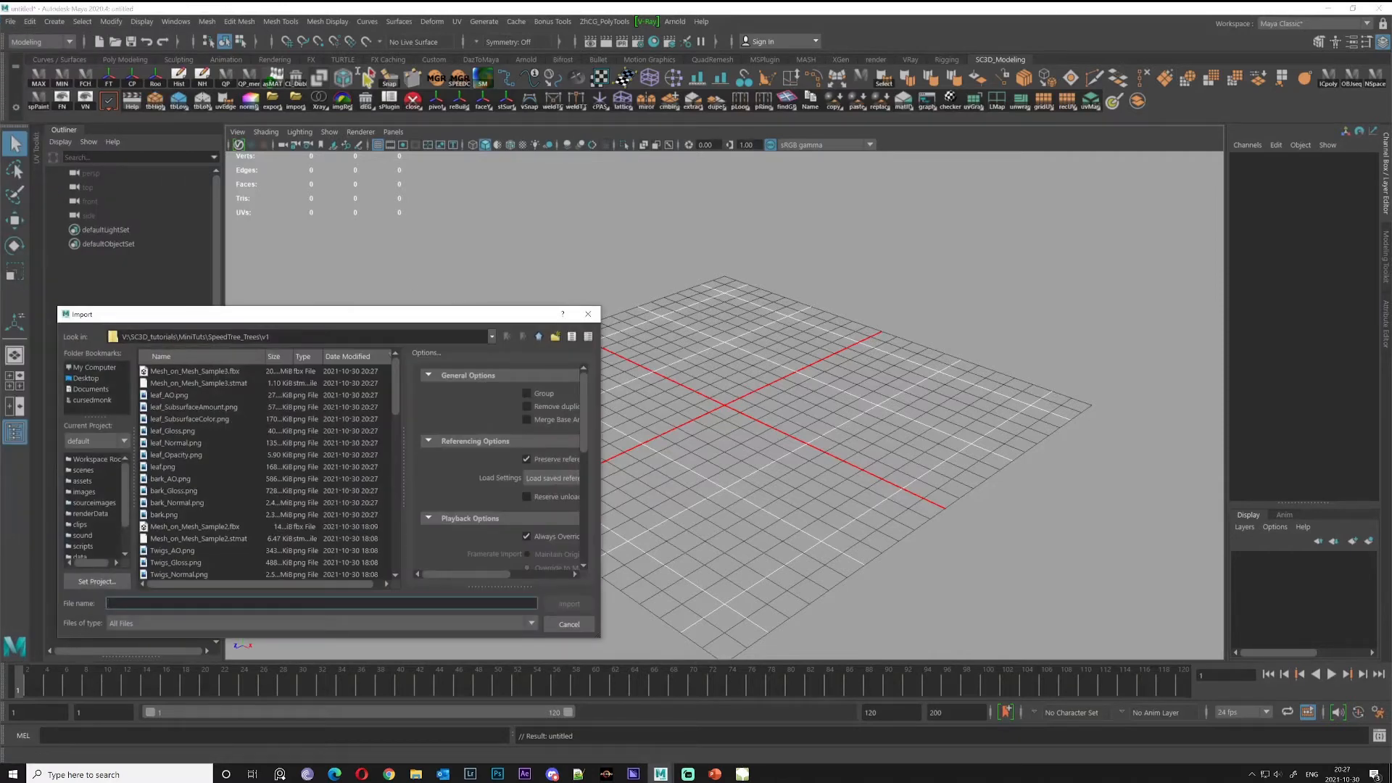
click(238, 372)
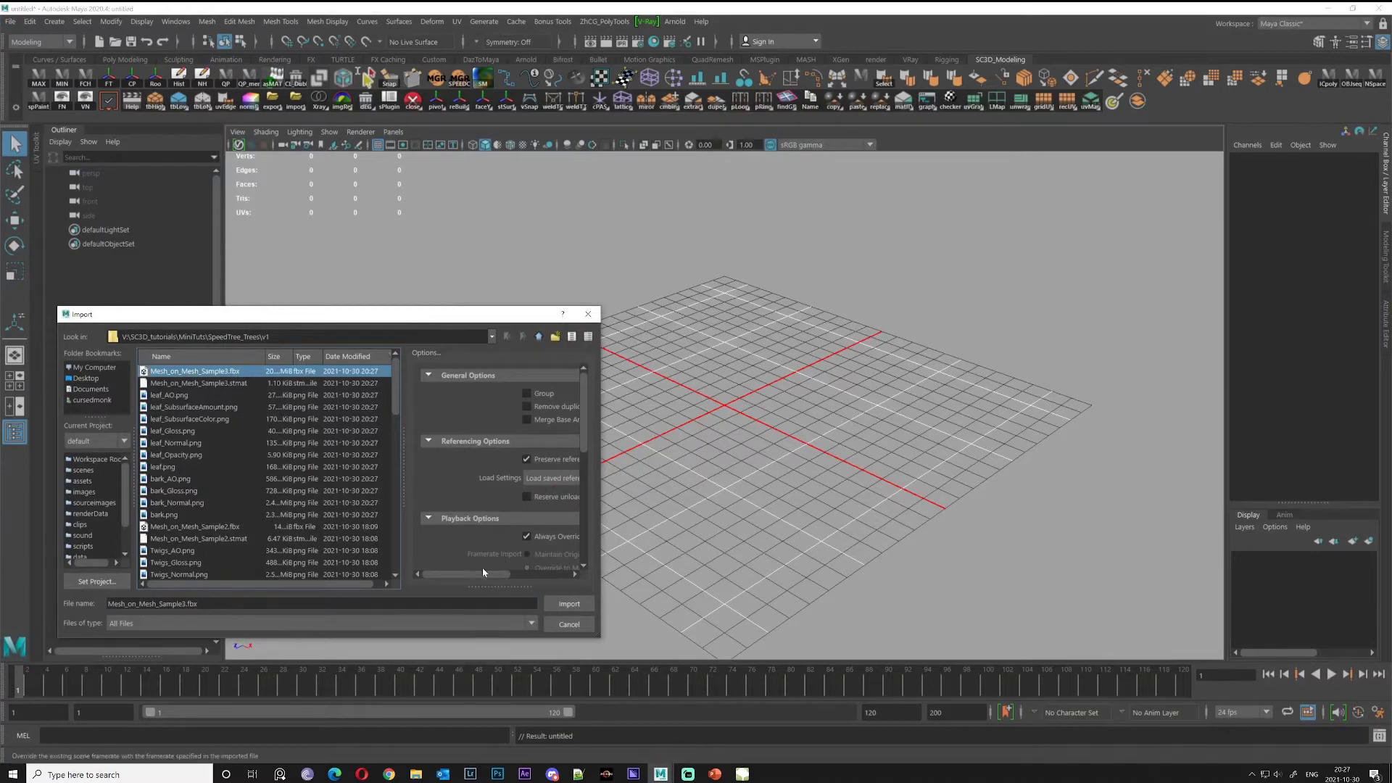
click(566, 606)
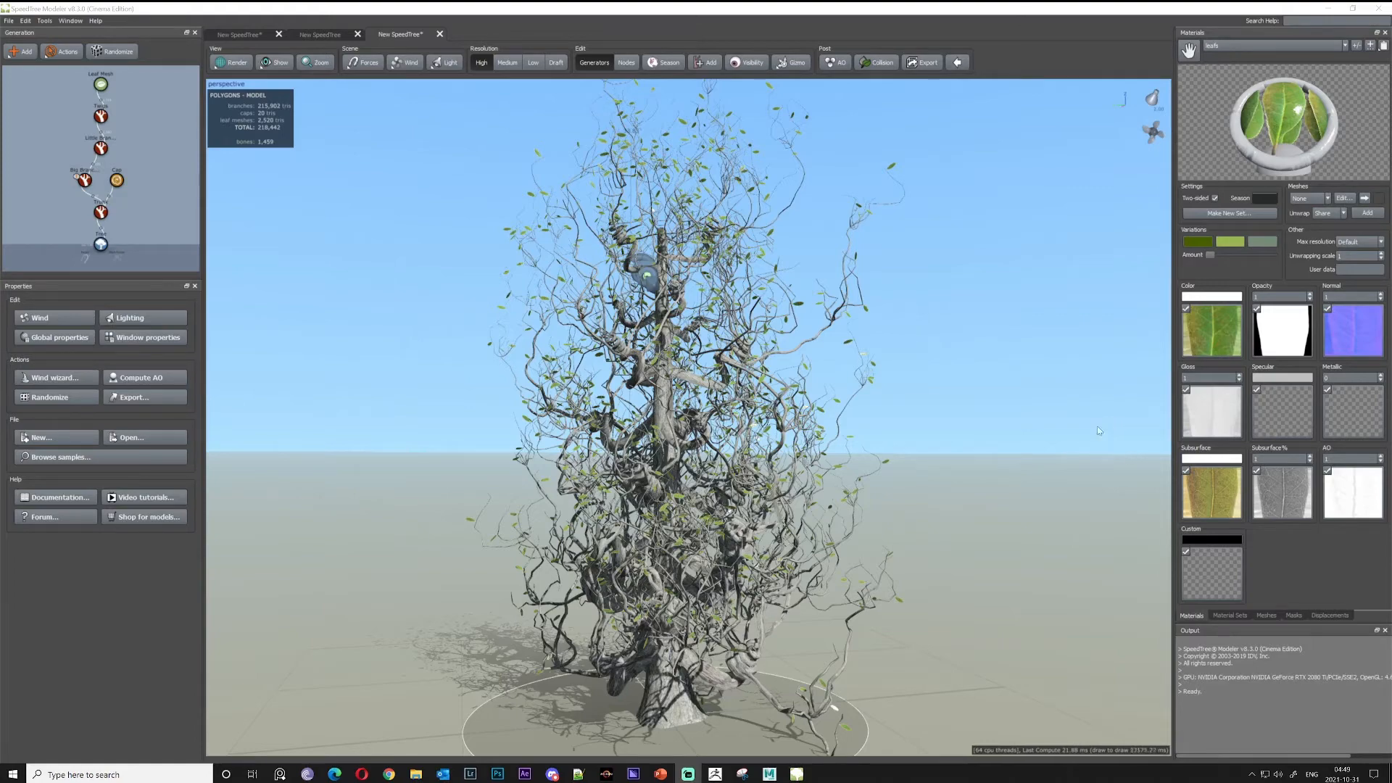
Export the twisted tree's mesh from SpeedTree as New SpeedTree.fbx in the v2 folder, replacing the existing file and including Wind
alt+middle_drag(898, 580, 876, 522)
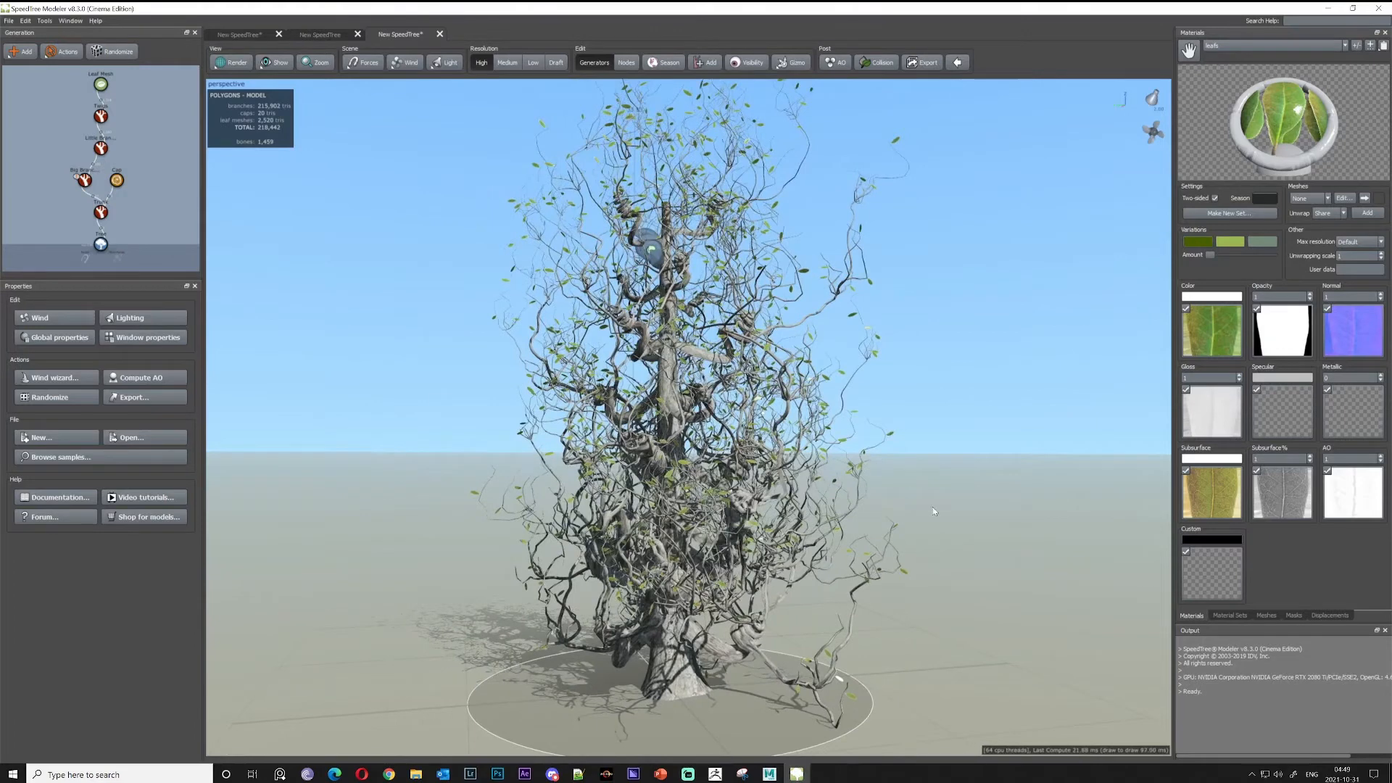
click(9, 20)
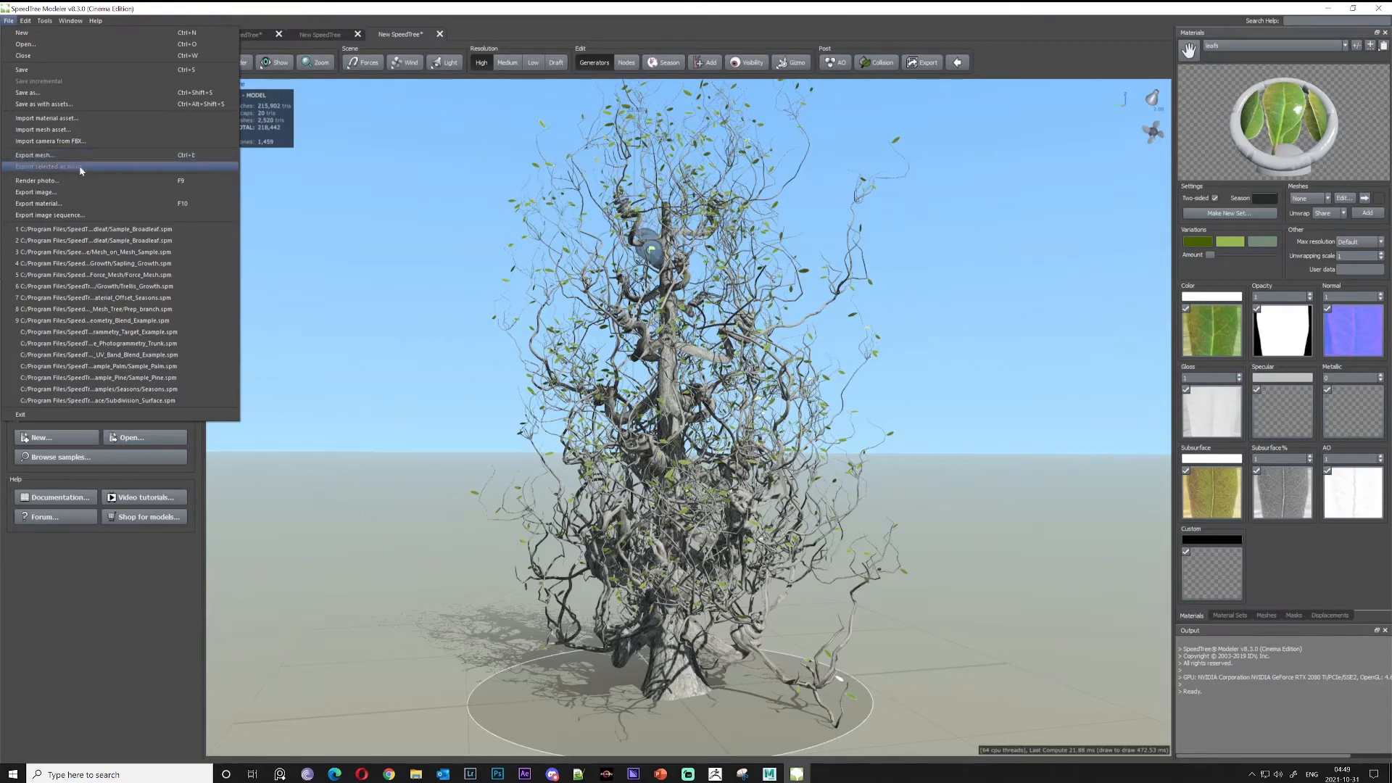
alt+drag(910, 290, 942, 323)
click(9, 21)
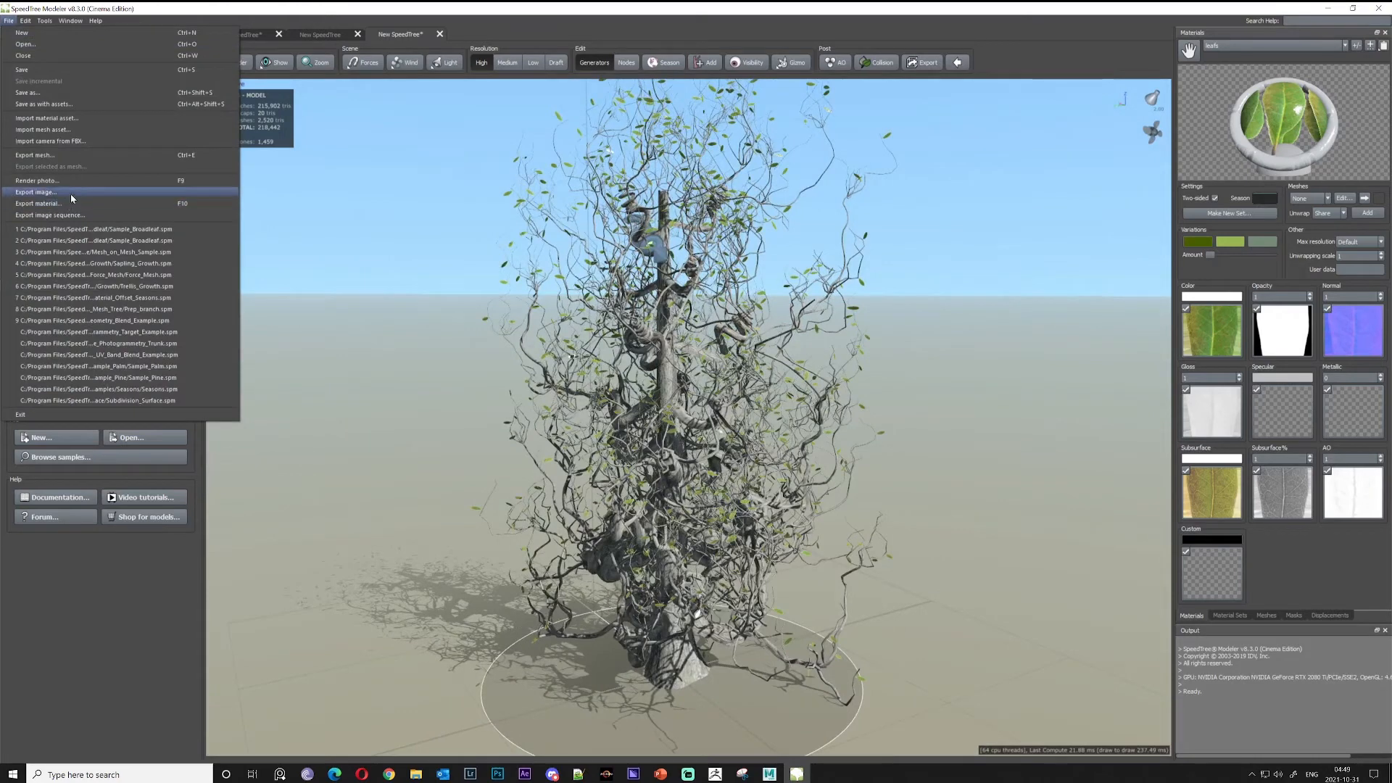
click(62, 156)
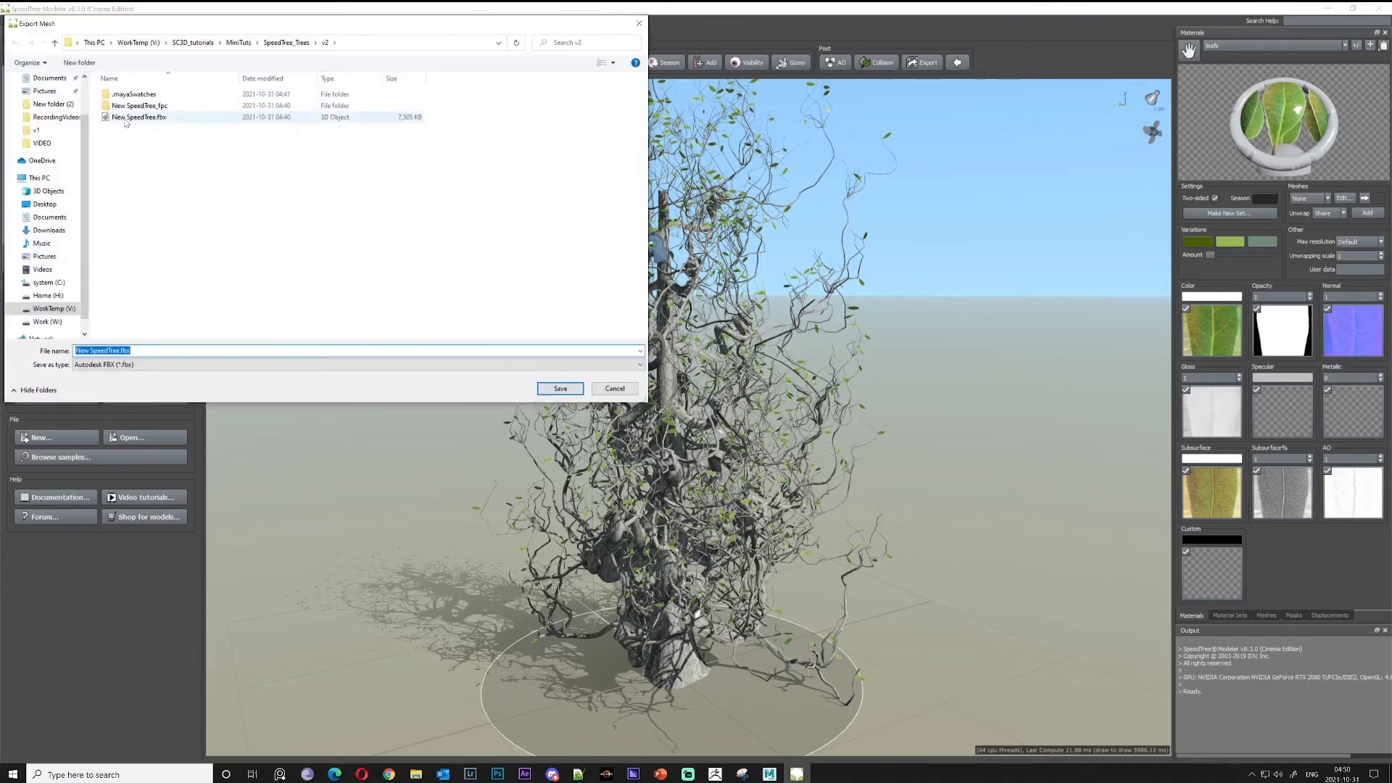
click(182, 145)
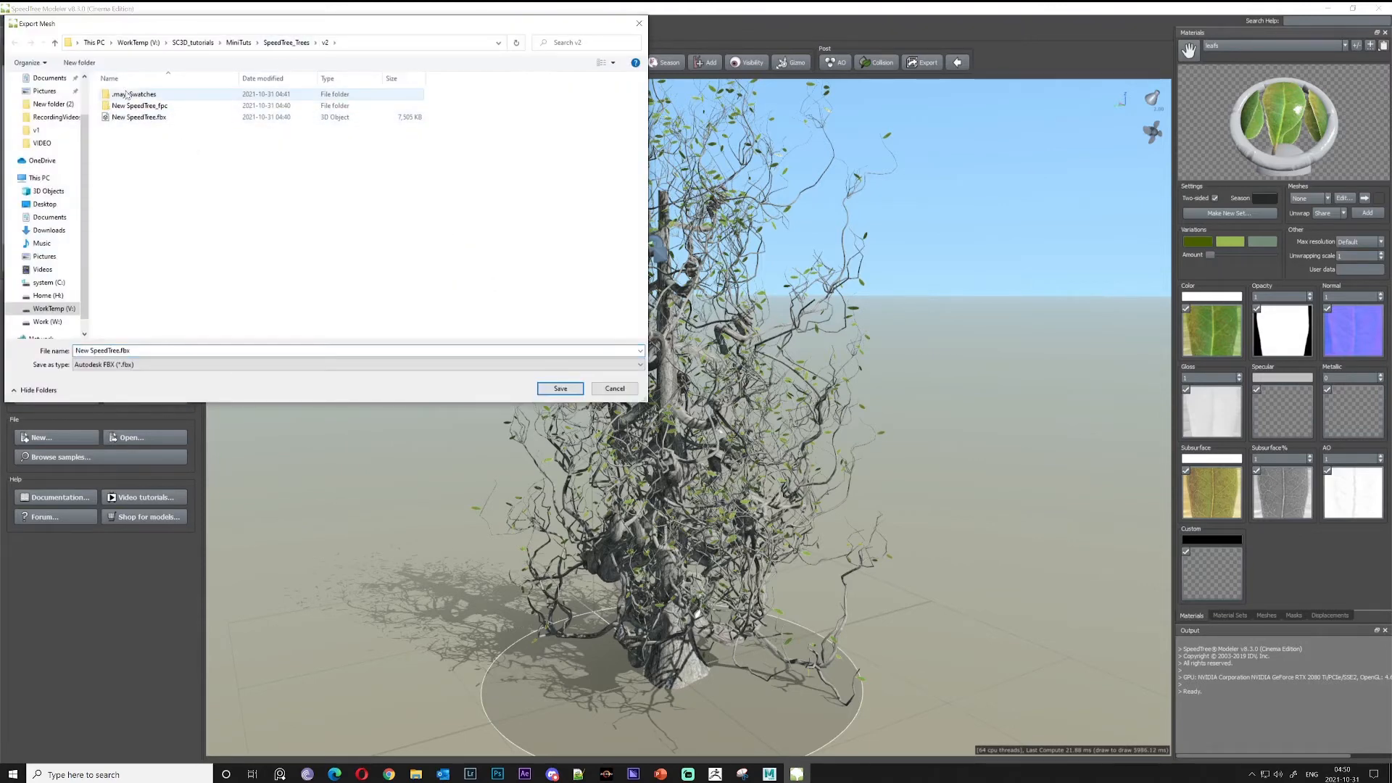
click(153, 96)
click(147, 118)
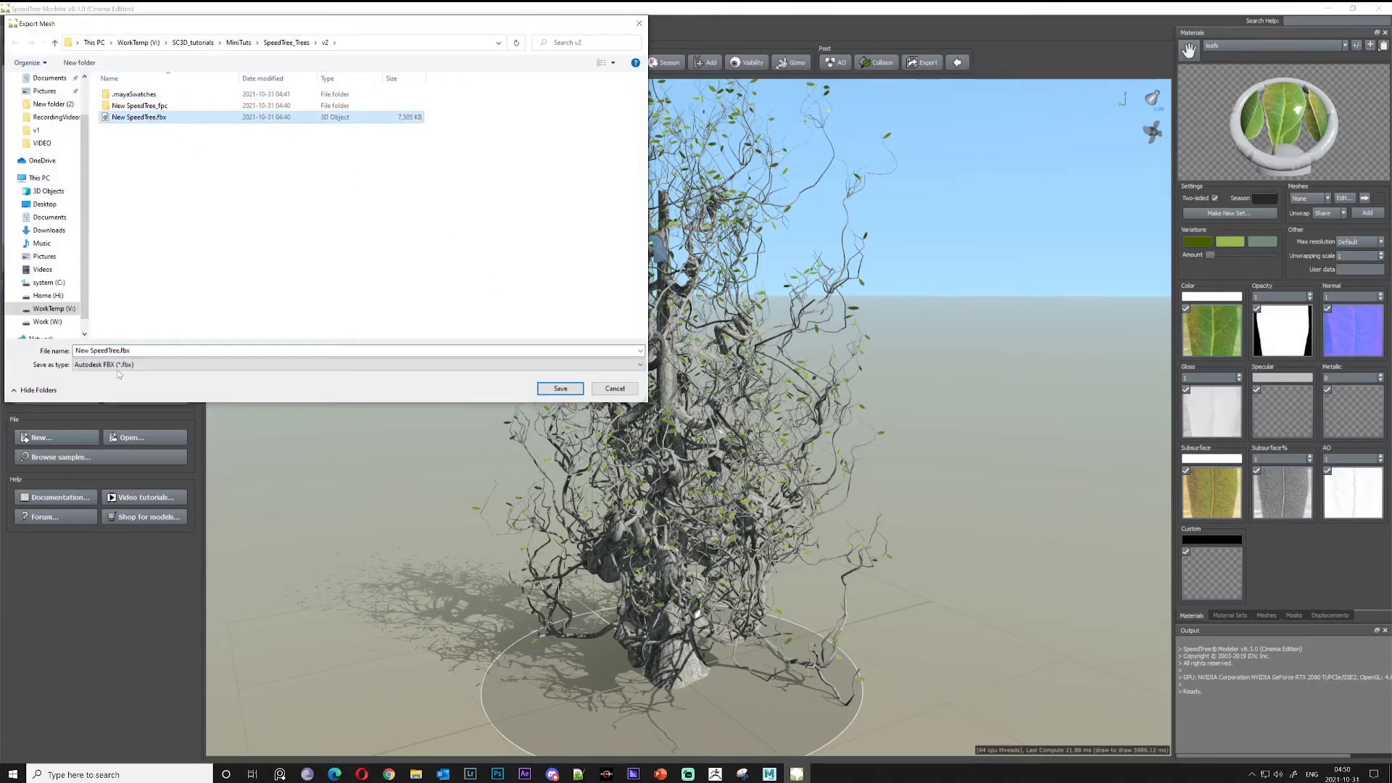
click(564, 389)
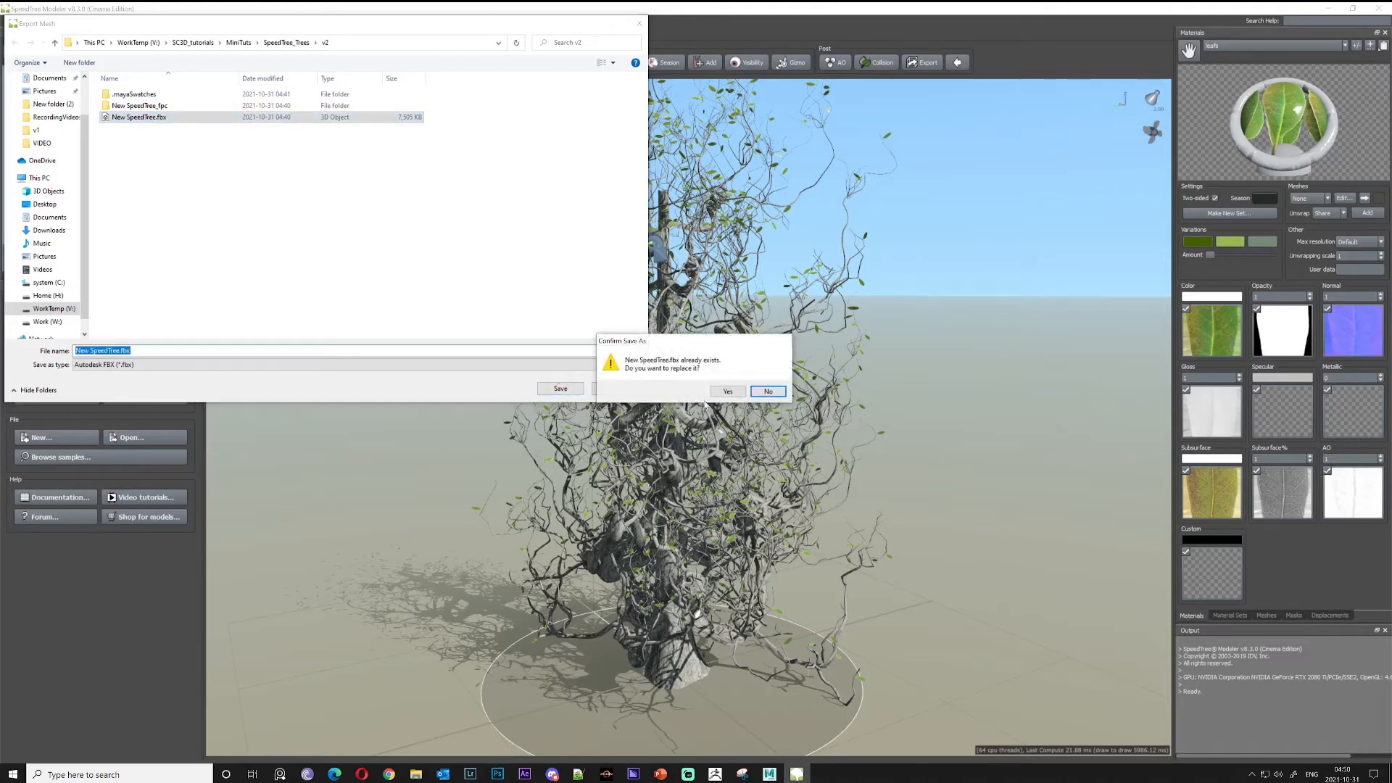
click(727, 392)
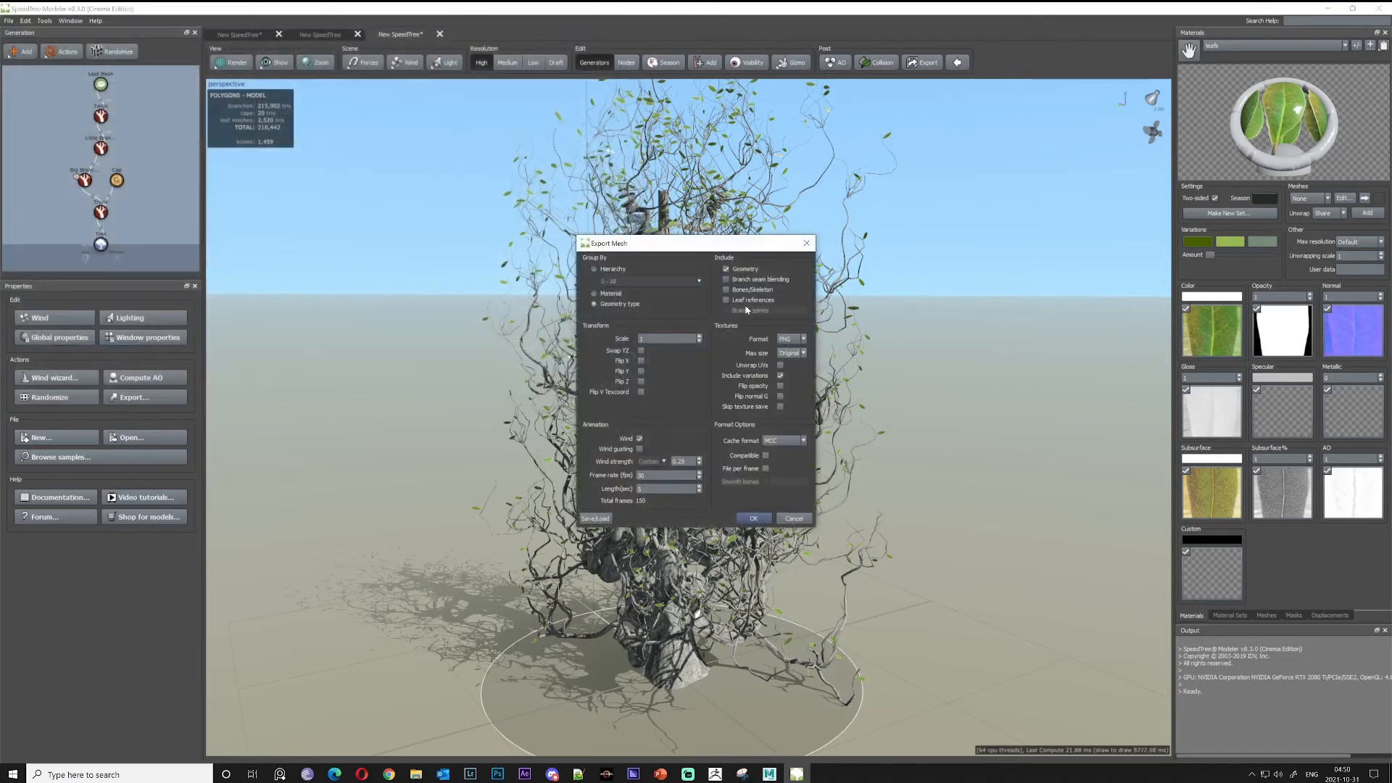
click(752, 519)
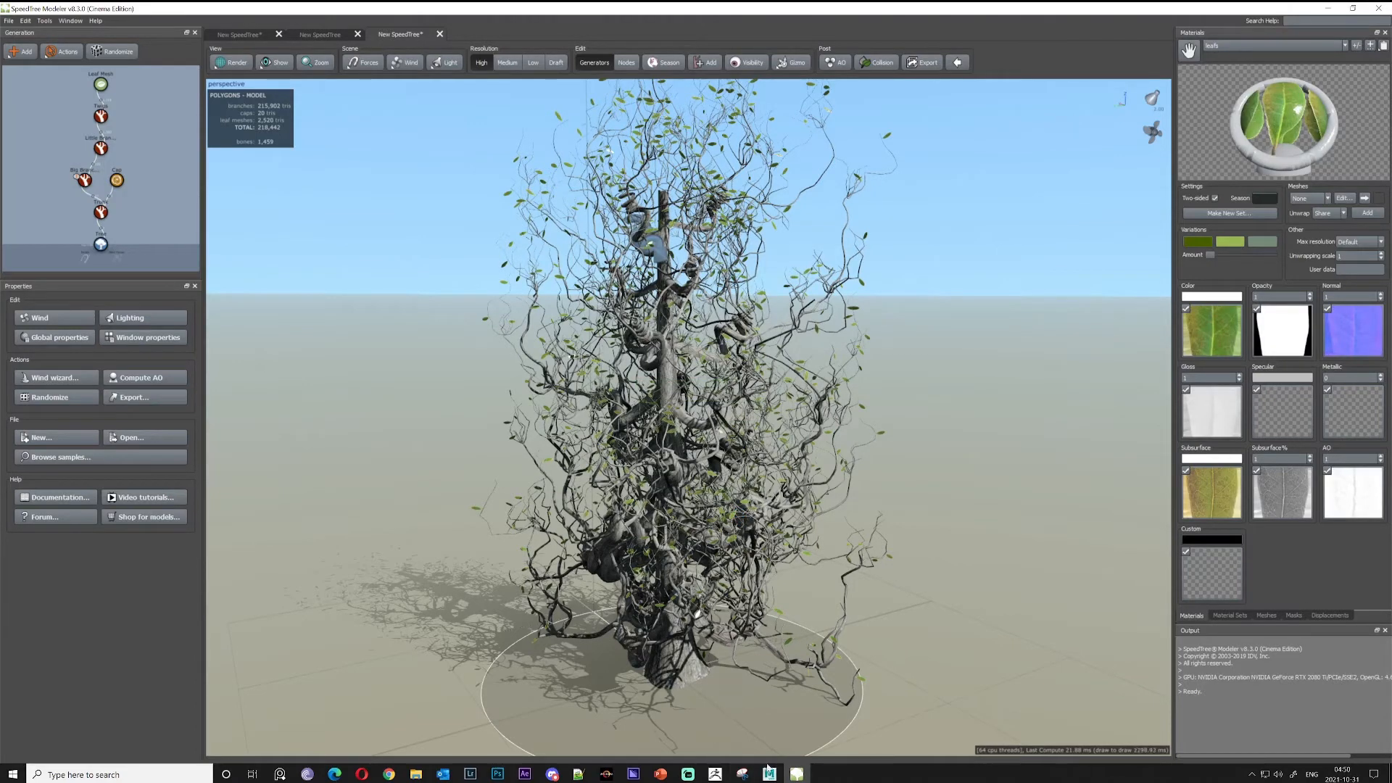
Switch to the empty Maya scene and import New SpeedTree.fbx from the v2 folder
mouse_move(769, 773)
click(815, 728)
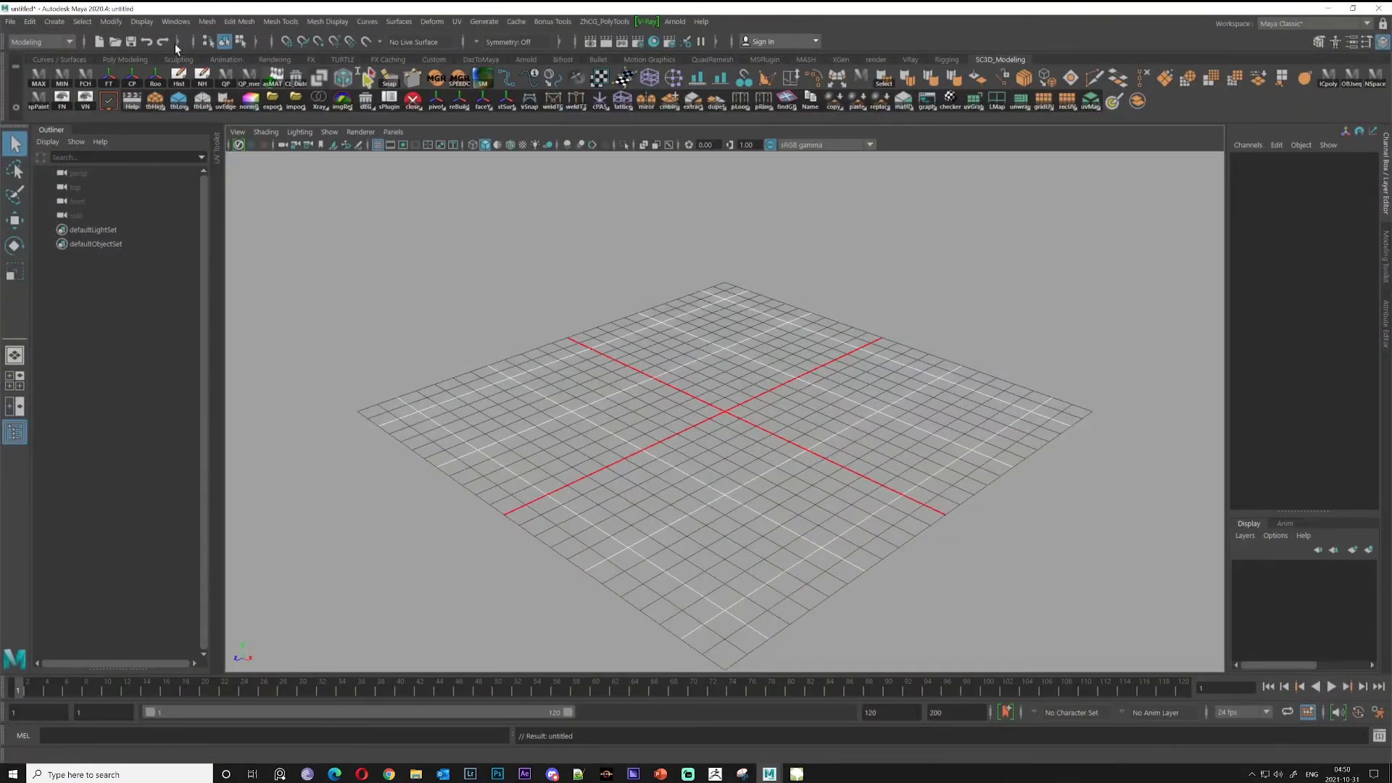
click(10, 21)
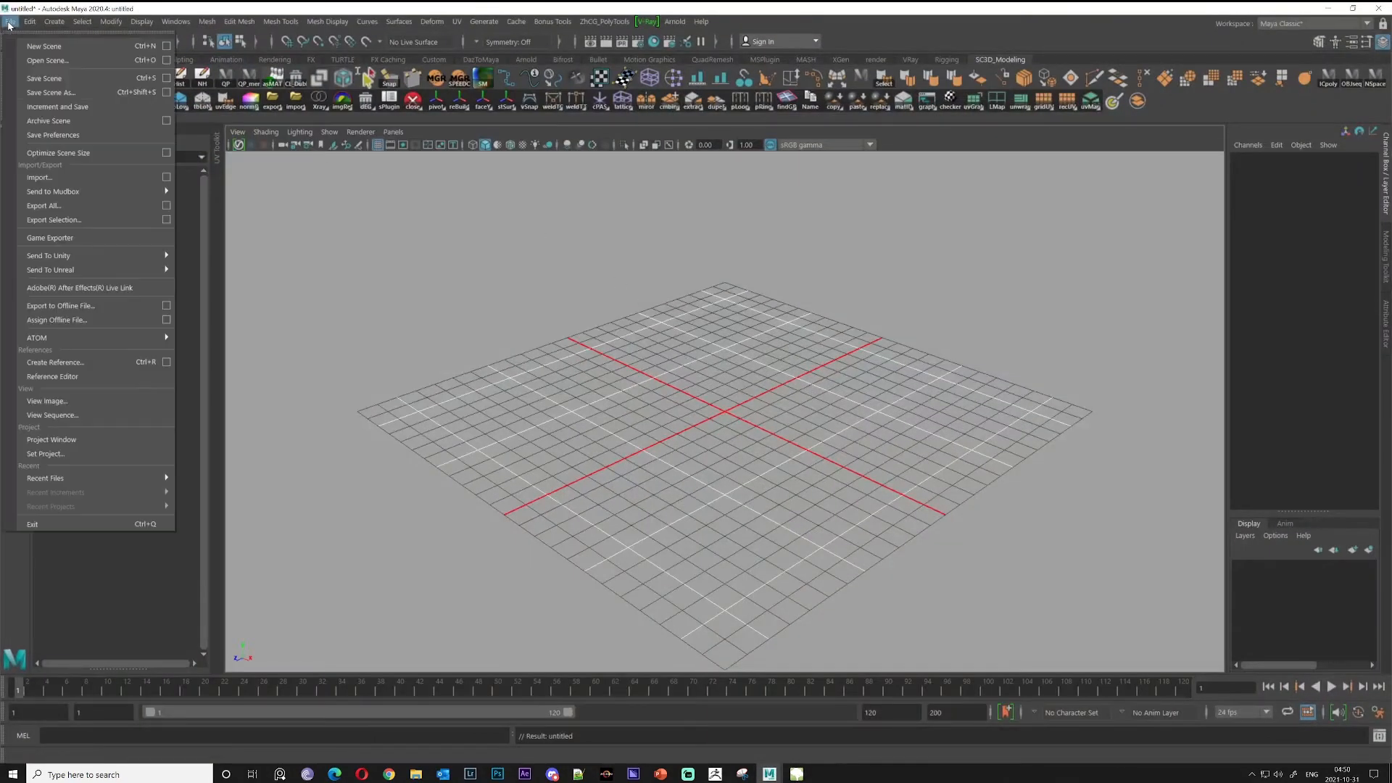
click(67, 179)
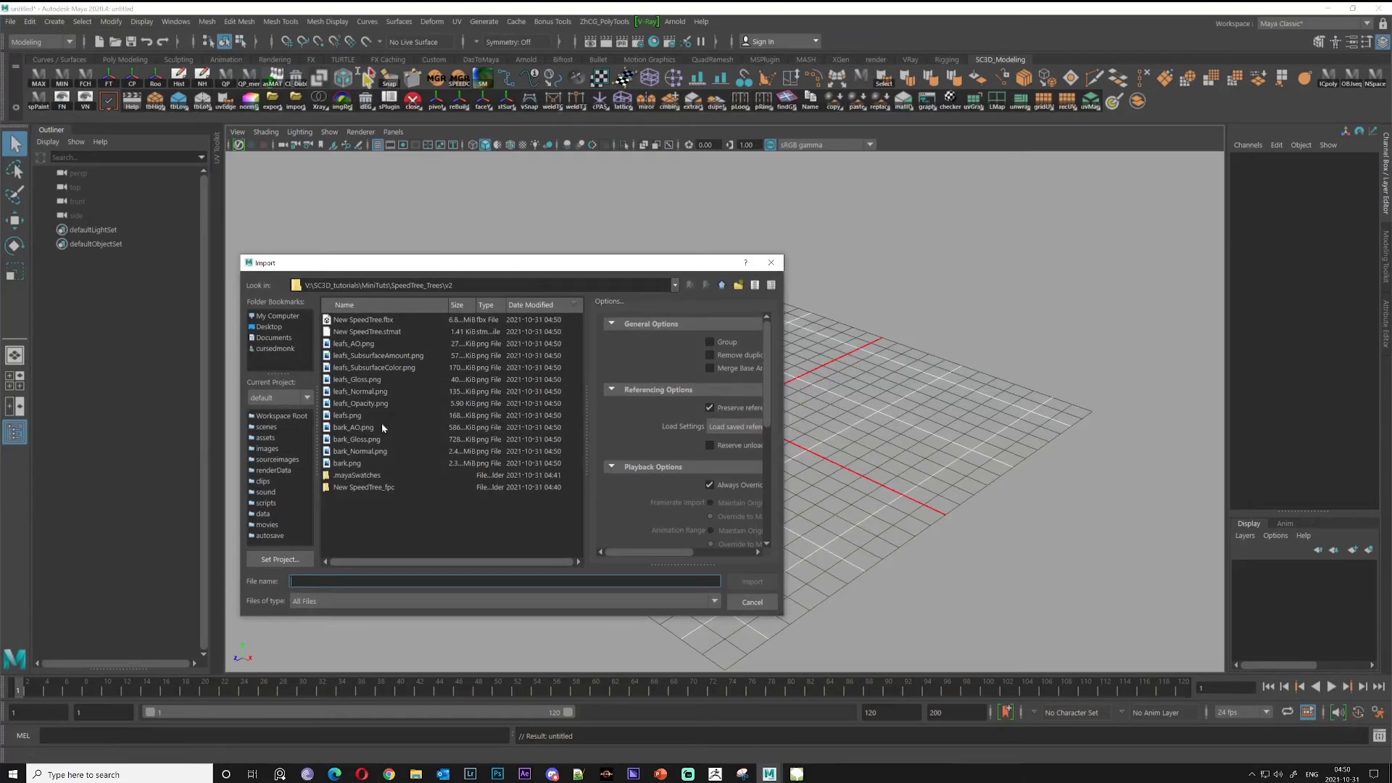
click(351, 324)
click(752, 583)
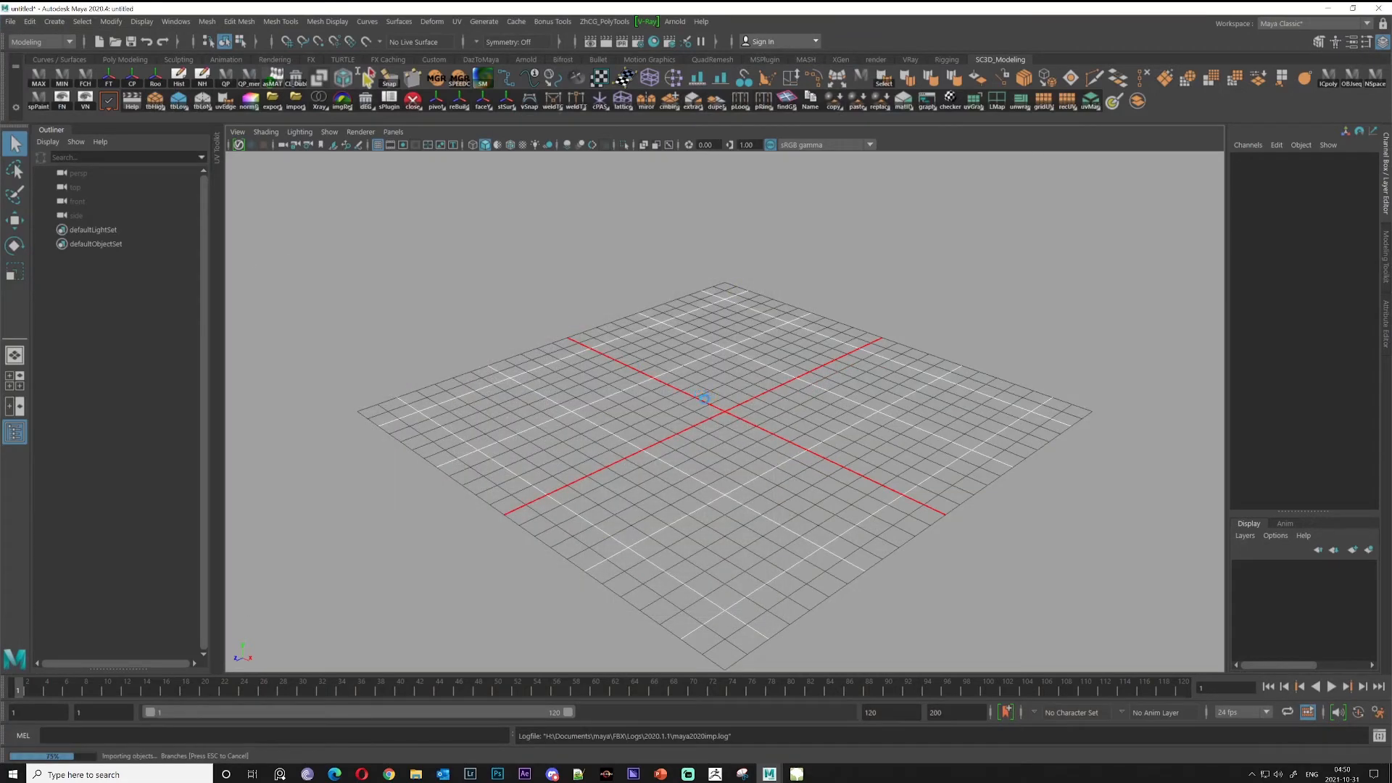
Look over the imported tree from several sides and display it with its textures
alt+drag(686, 412, 707, 381)
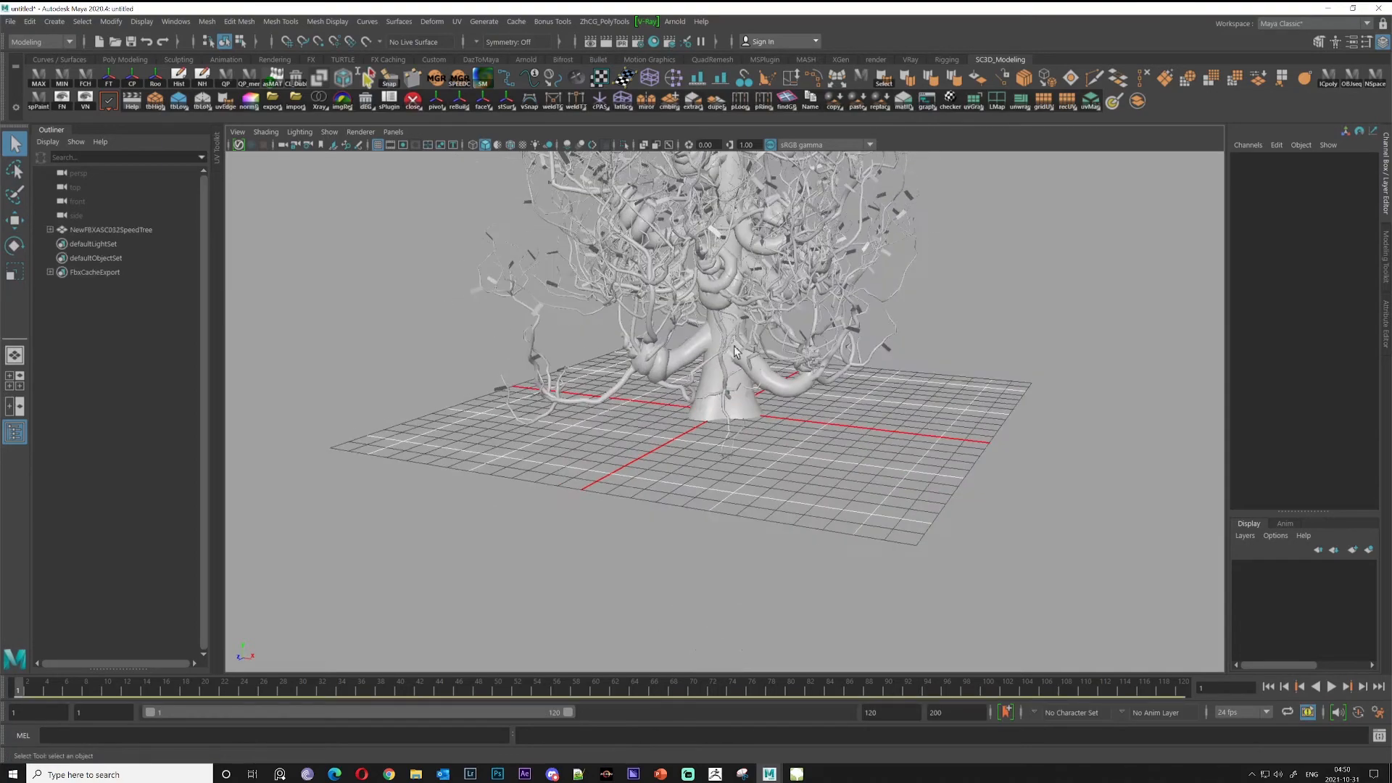
alt+middle_drag(707, 380, 707, 493)
alt+right_drag(707, 493, 652, 493)
alt+drag(652, 493, 623, 519)
alt+right_drag(624, 519, 653, 501)
alt+drag(653, 501, 705, 485)
alt+right_drag(704, 484, 673, 496)
alt+drag(673, 496, 666, 489)
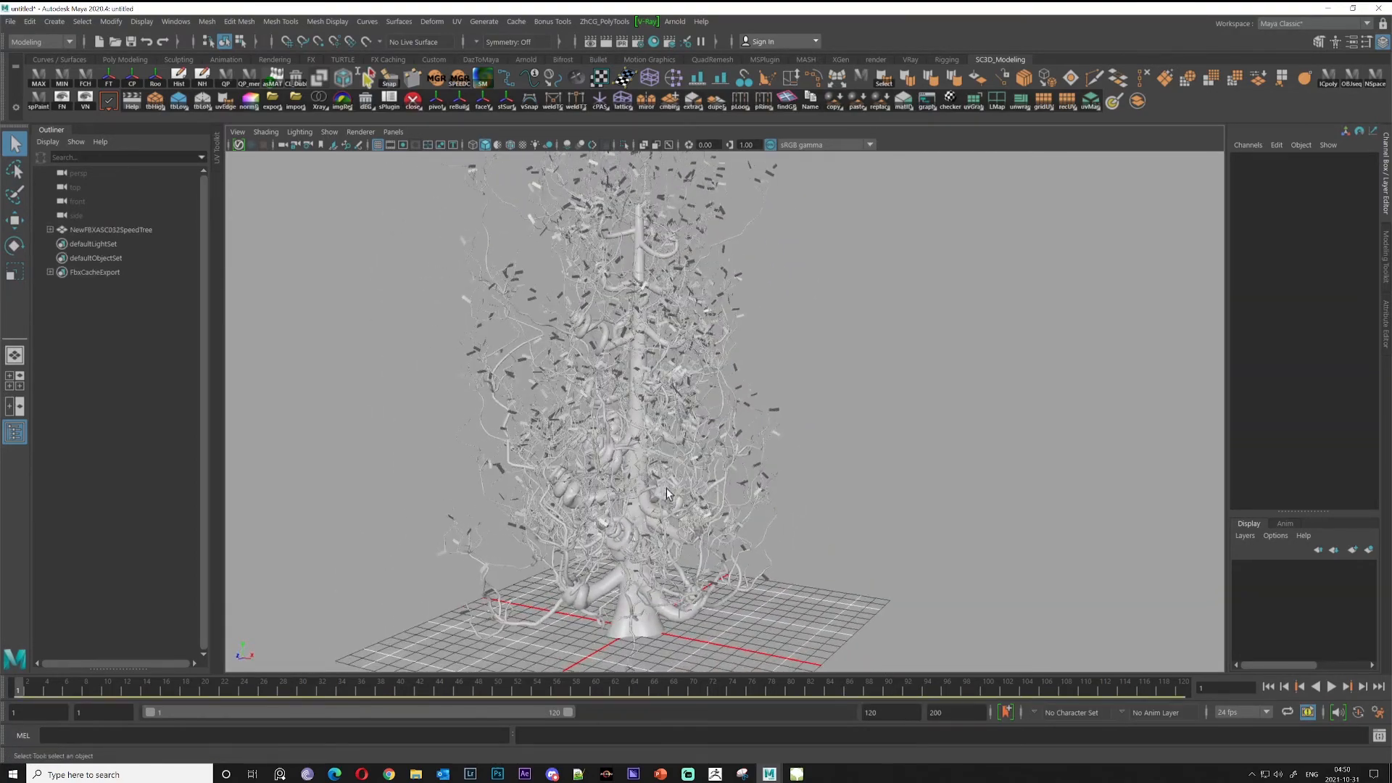
key(6)
mouse_move(625, 398)
alt+mouse_down()
mouse_move(560, 416)
mouse_move(947, 459)
mouse_move(826, 427)
mouse_move(705, 454)
mouse_move(806, 466)
alt+mouse_up()
scroll(806, 466, up, 2)
Break the Transparency connection of the branches' bark_Mat material in Hypershade
click(644, 372)
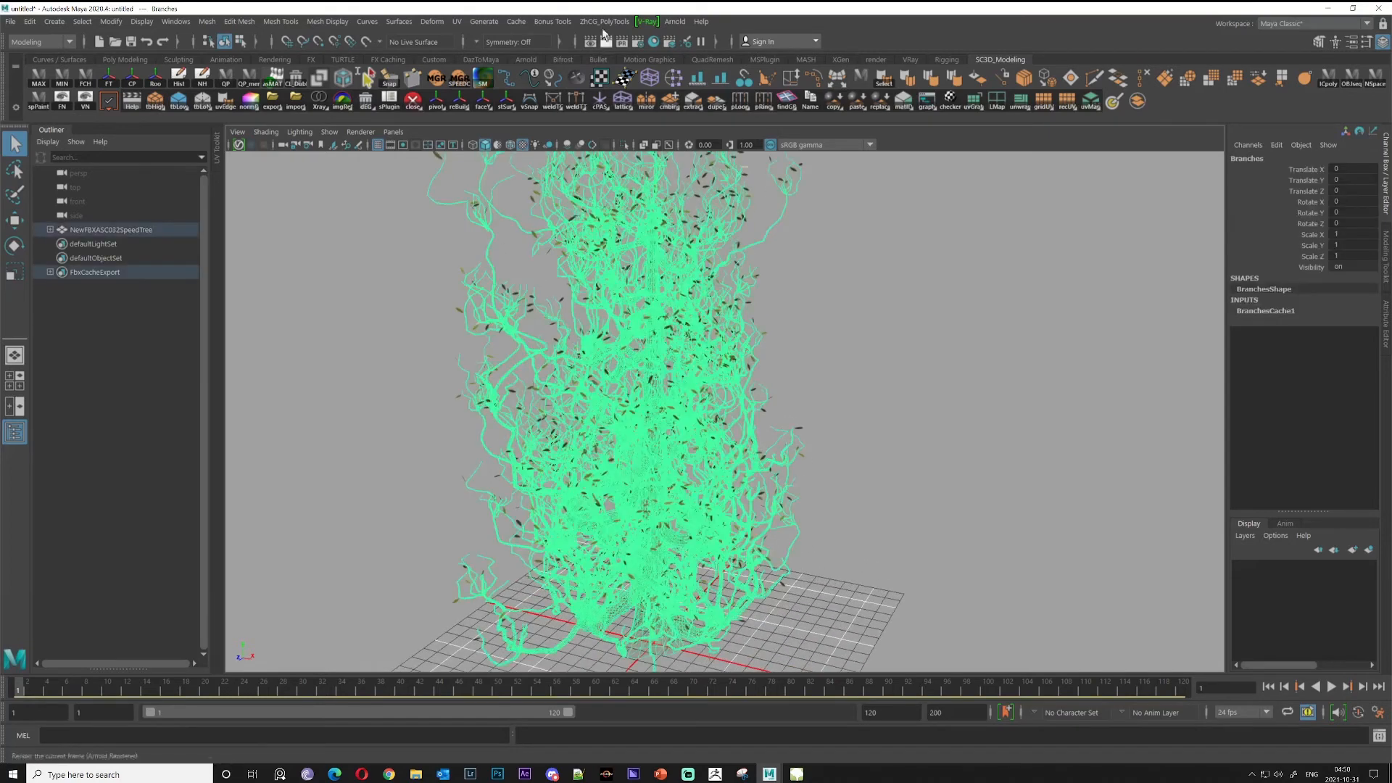
click(653, 41)
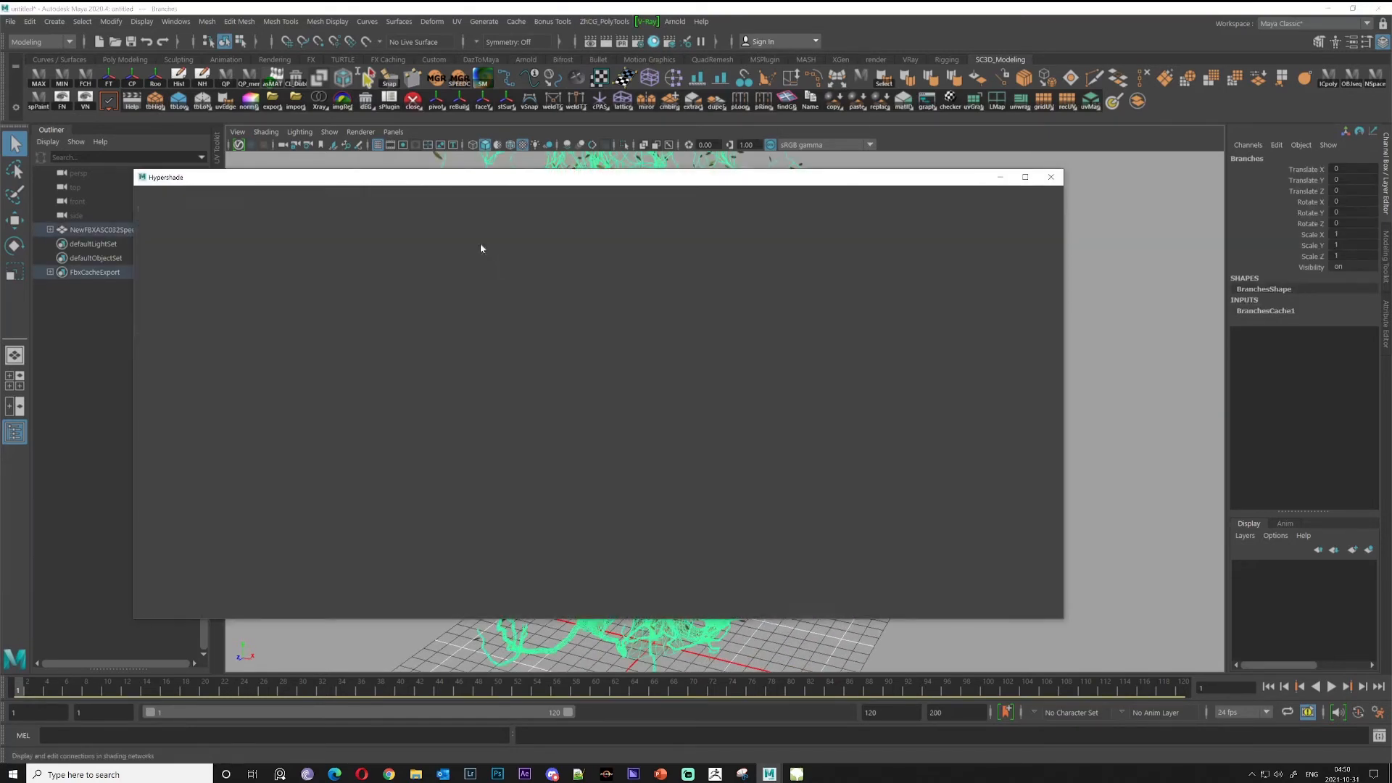
click(168, 279)
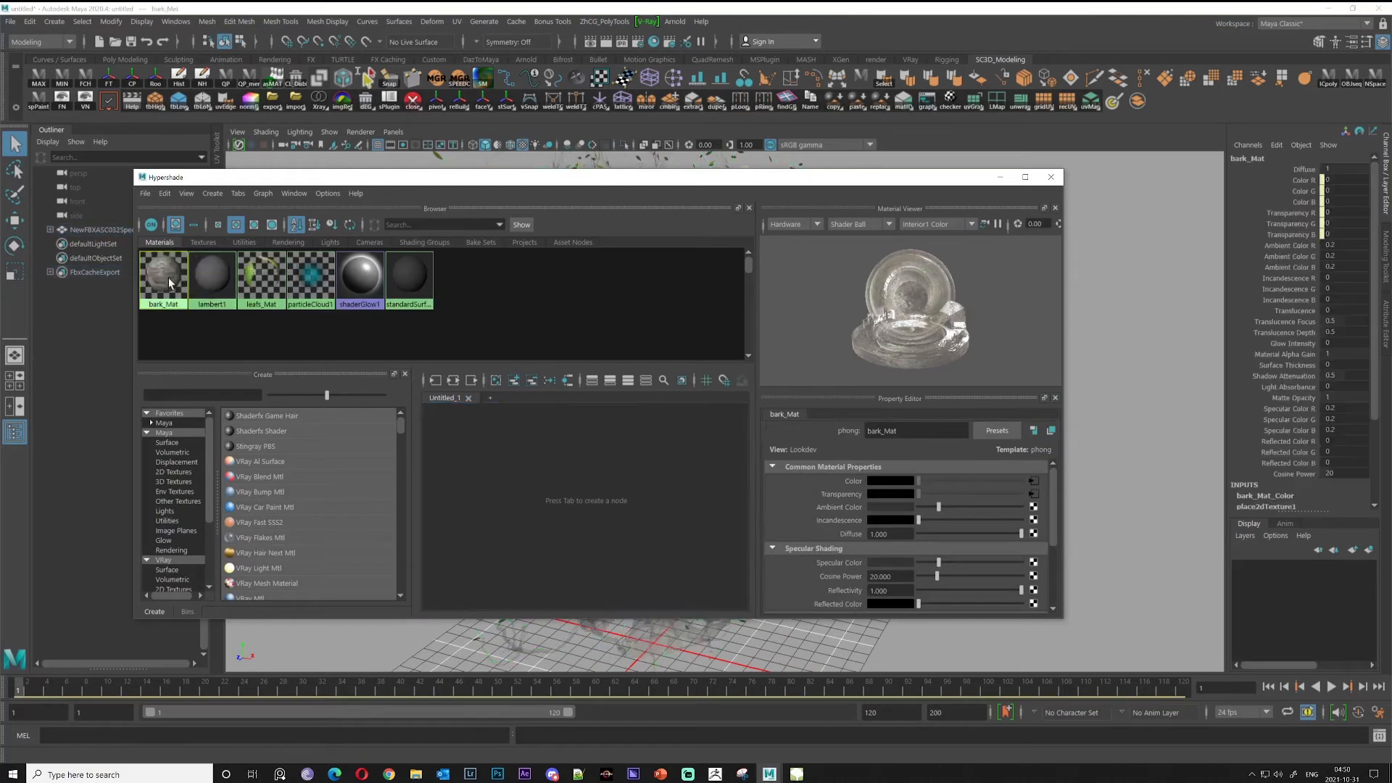
right_click(838, 495)
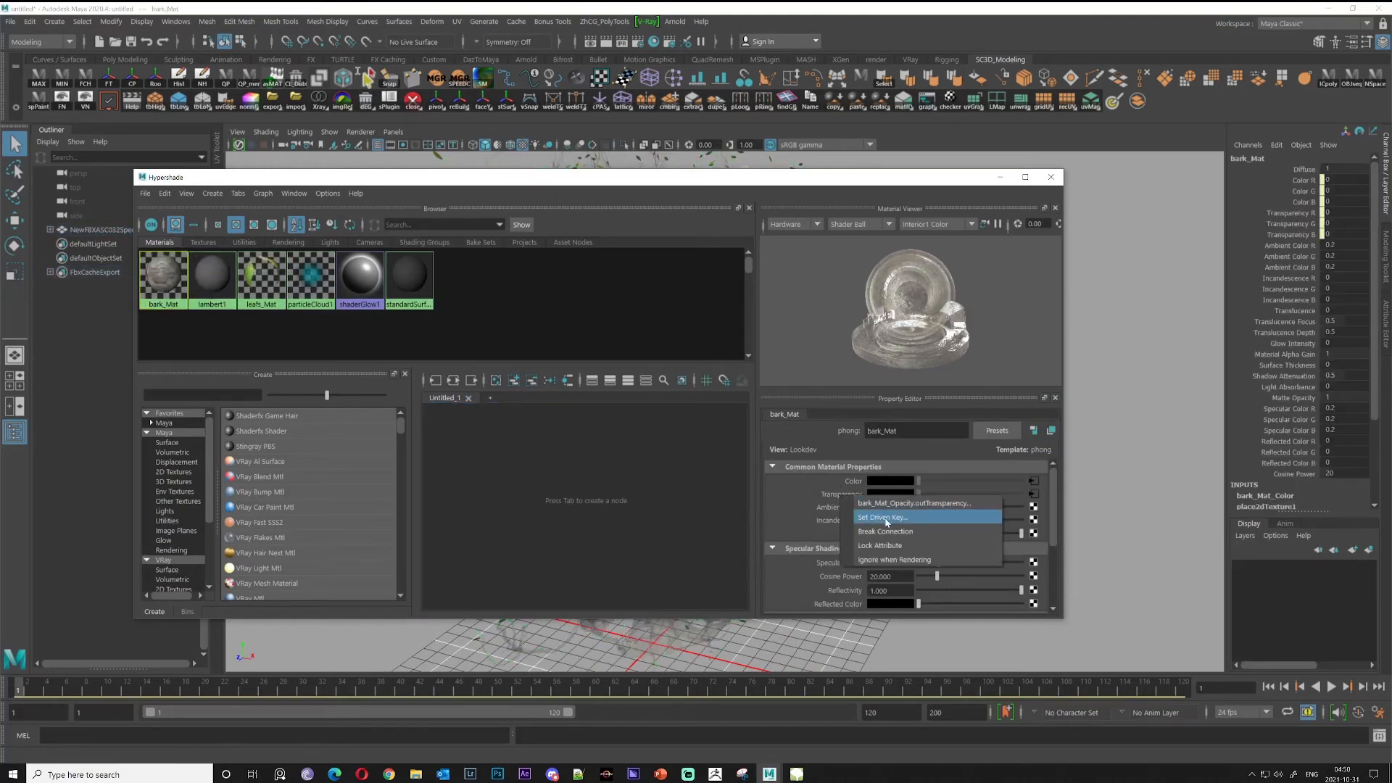
click(874, 531)
click(1050, 177)
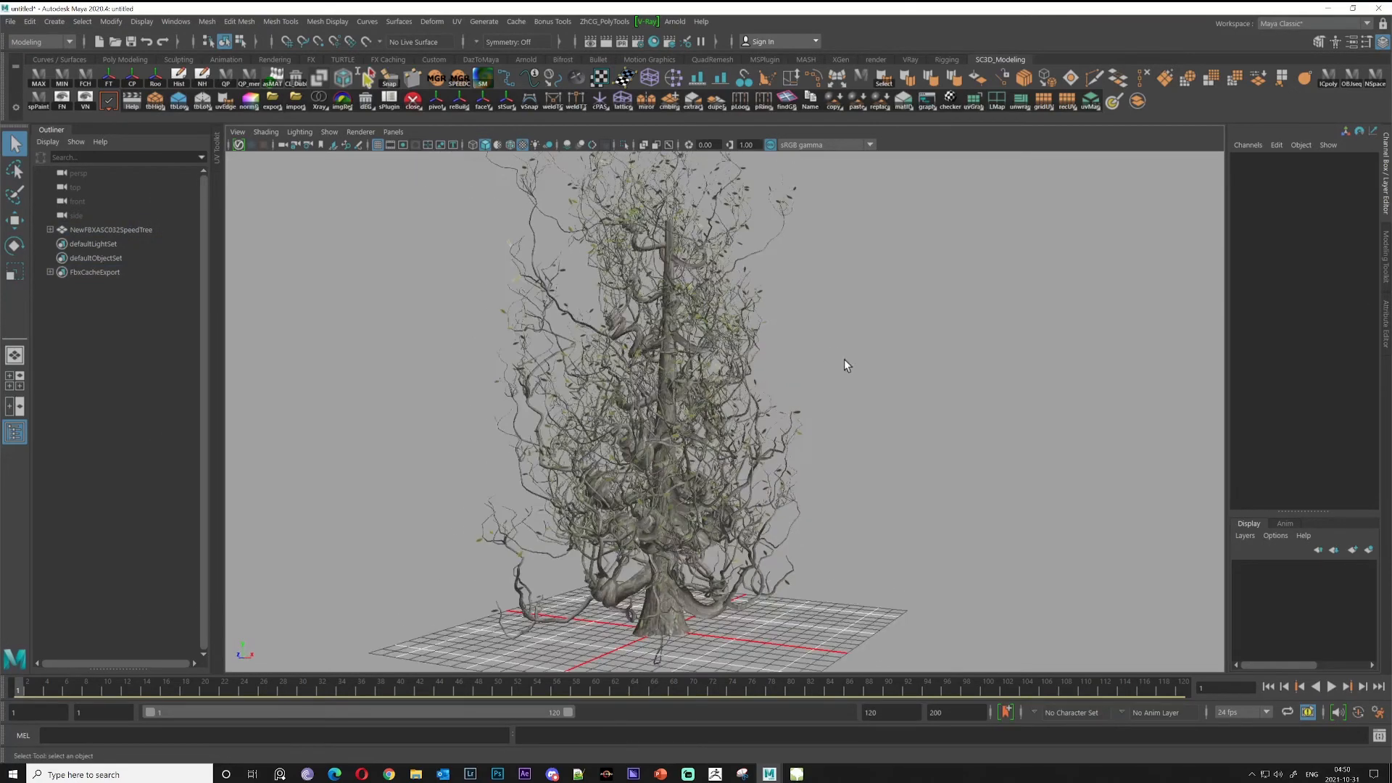
Play the imported wind animation and examine the moving branches and leaves from around the tree and up close
alt+middle_drag(844, 359, 842, 393)
scroll(842, 393, down, 2)
alt+drag(841, 393, 814, 398)
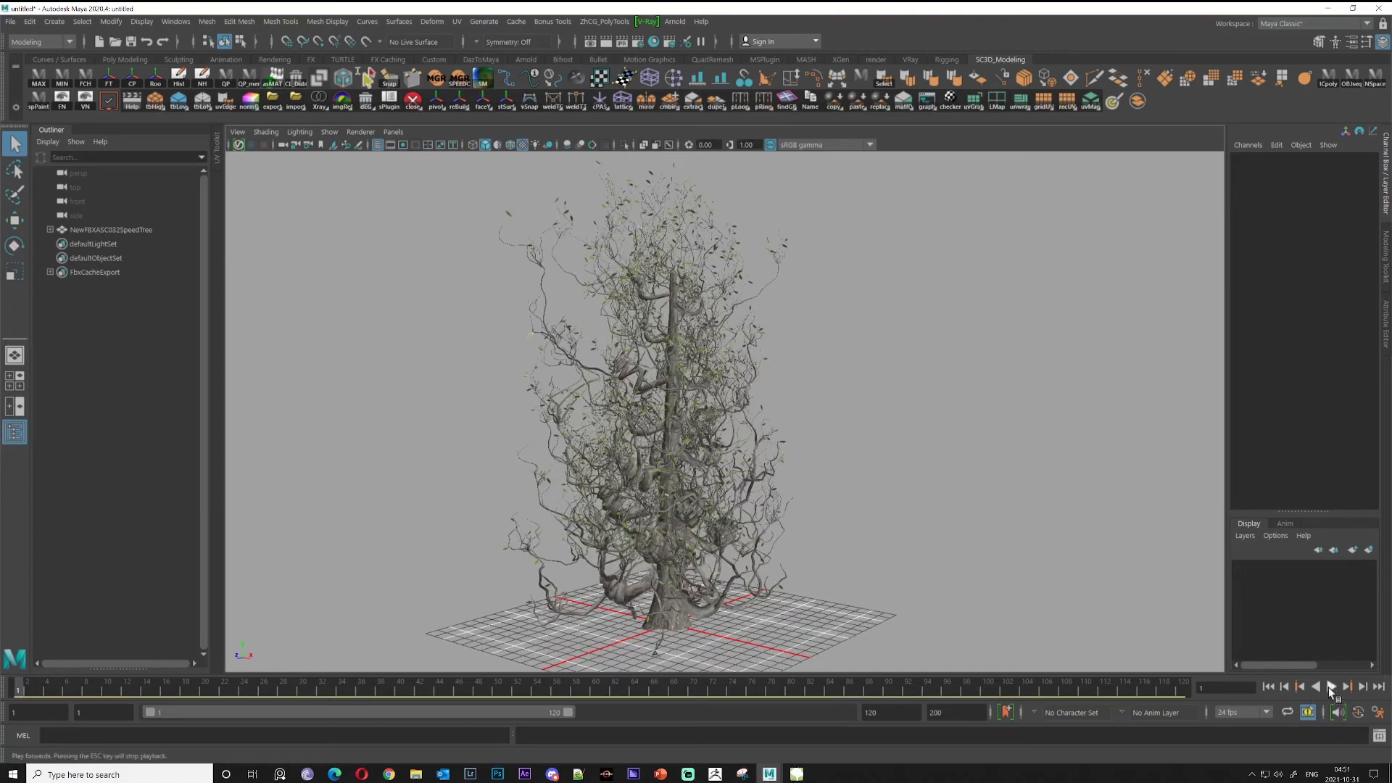
click(1329, 688)
scroll(839, 466, up, 2)
alt+drag(839, 466, 957, 430)
alt+middle_drag(957, 430, 897, 361)
scroll(812, 404, down, 3)
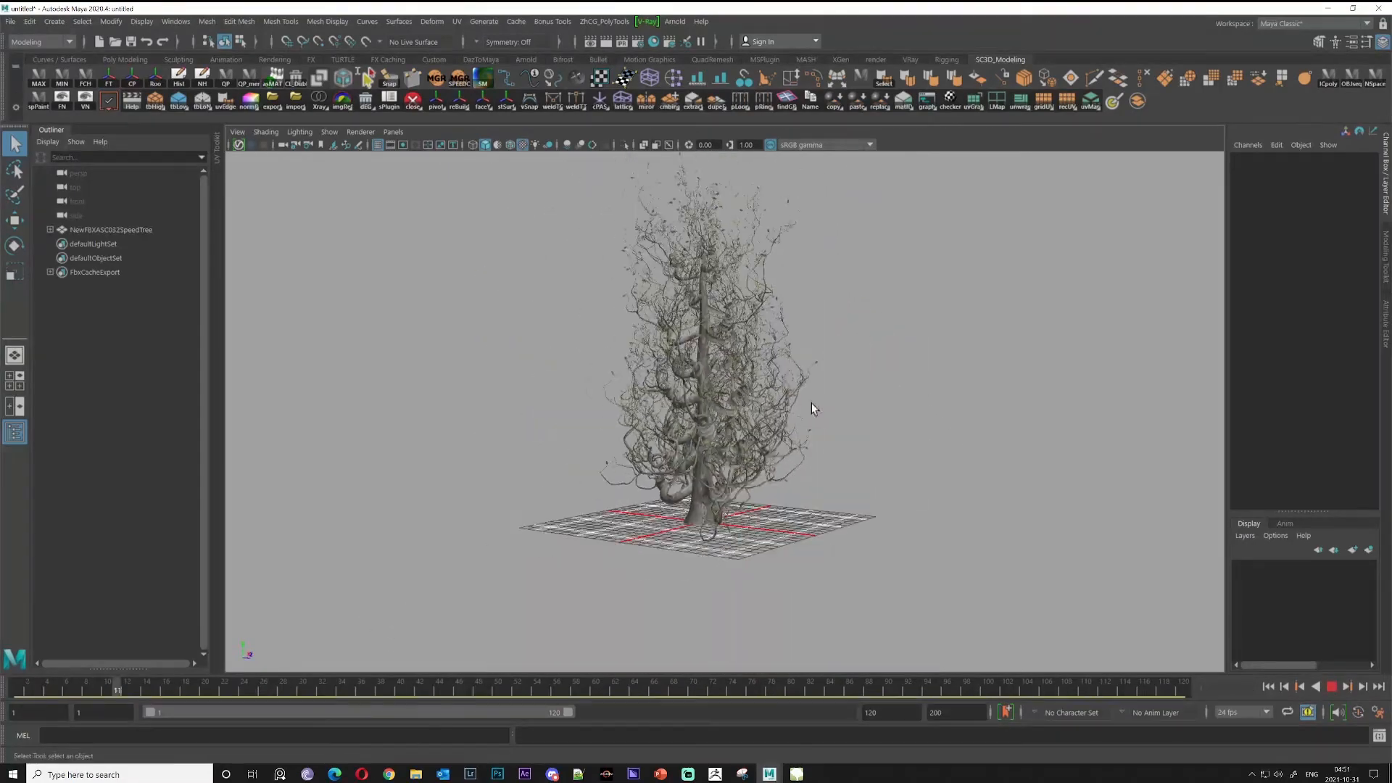
scroll(794, 410, up, 4)
alt+drag(789, 411, 699, 428)
scroll(747, 391, up, 4)
scroll(697, 429, up, 6)
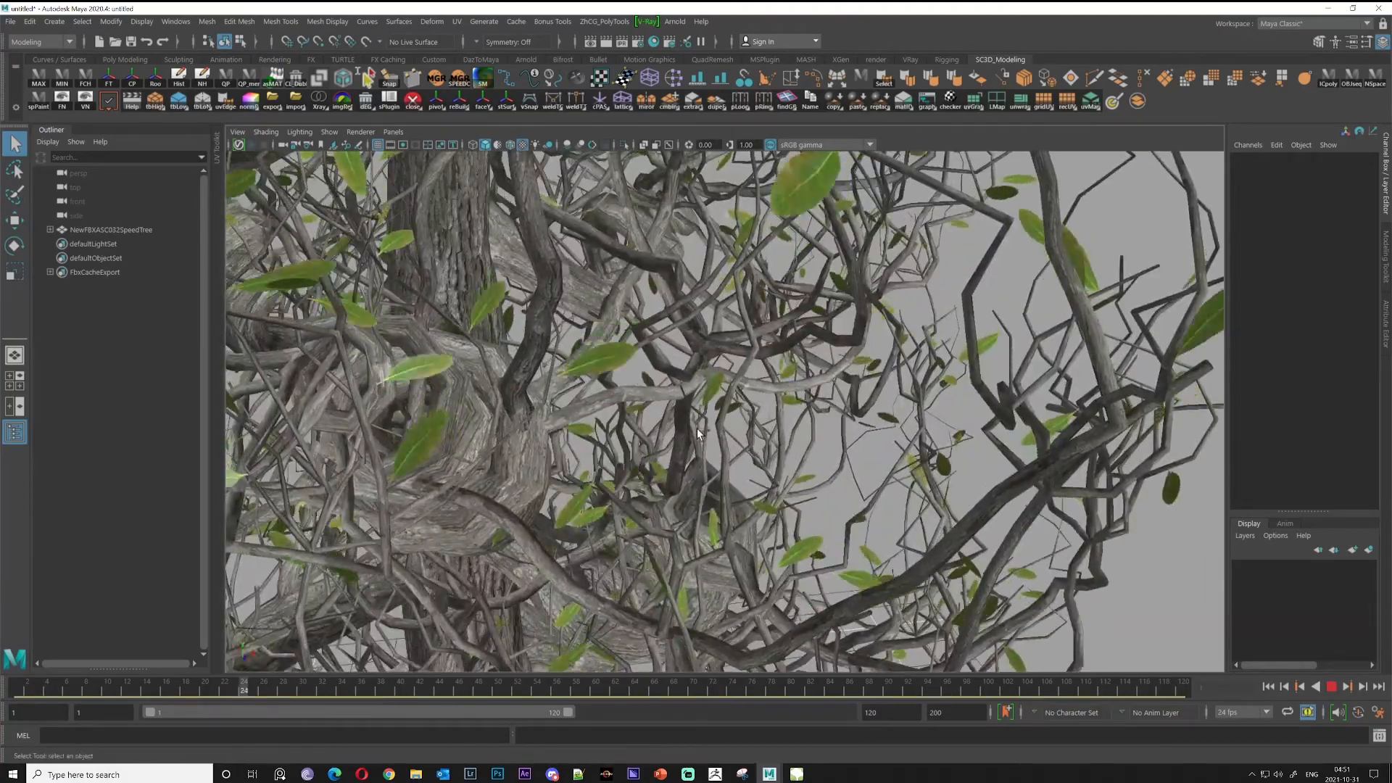
scroll(698, 428, down, 5)
scroll(694, 427, down, 4)
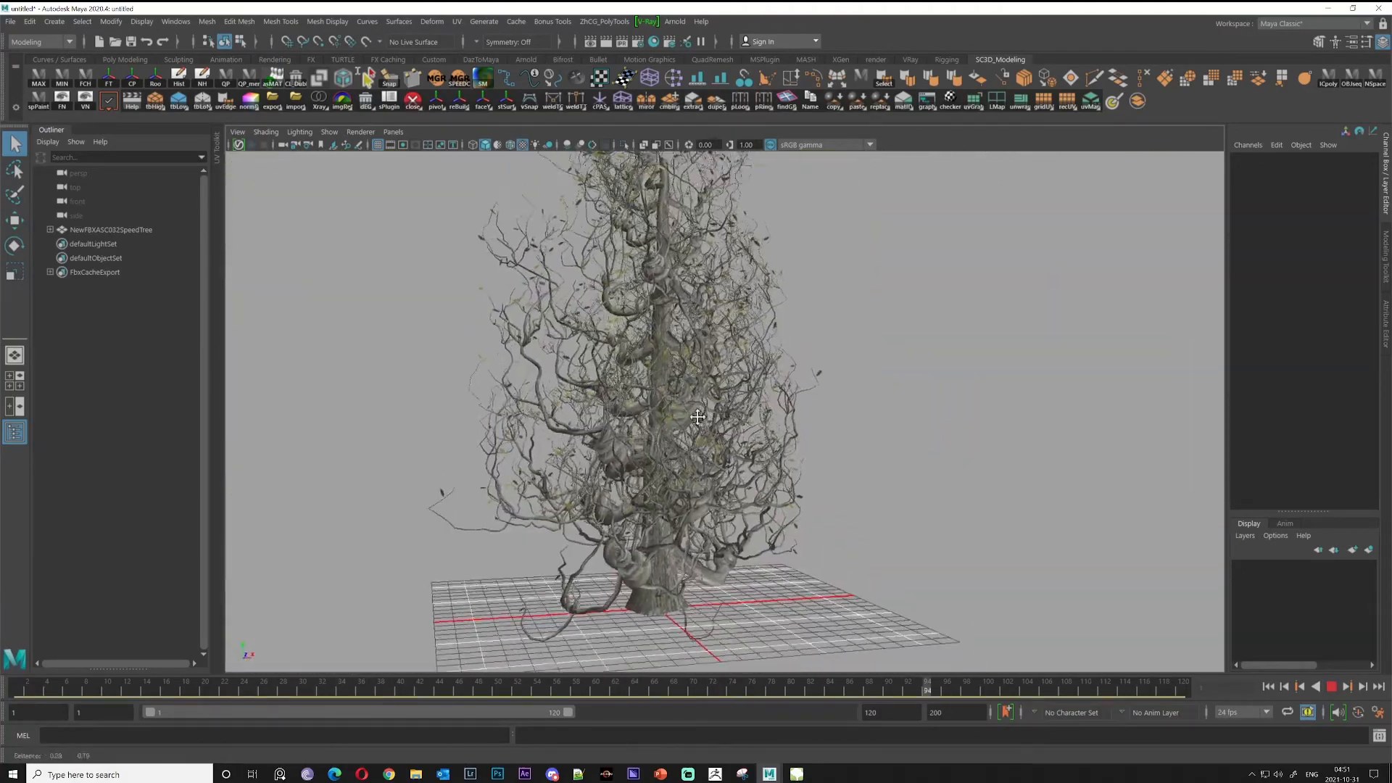
Watch the whole tree sway in the wind and stop the animation playback
alt+middle_drag(698, 417, 692, 422)
scroll(667, 410, down, 2)
alt+drag(674, 400, 655, 403)
scroll(646, 417, down, 1)
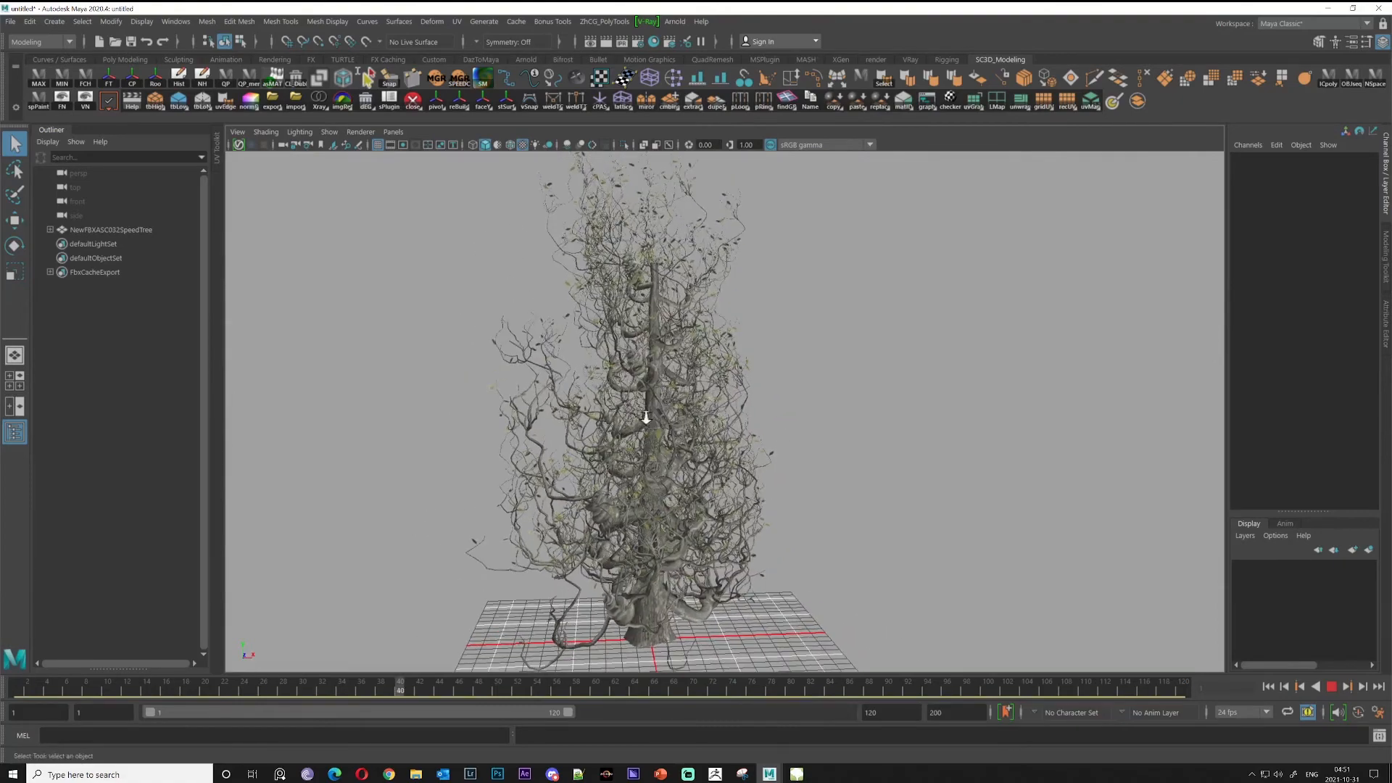
scroll(646, 417, down, 1)
mouse_move(877, 464)
alt+mouse_down()
mouse_move(924, 464)
mouse_move(873, 468)
alt+mouse_up()
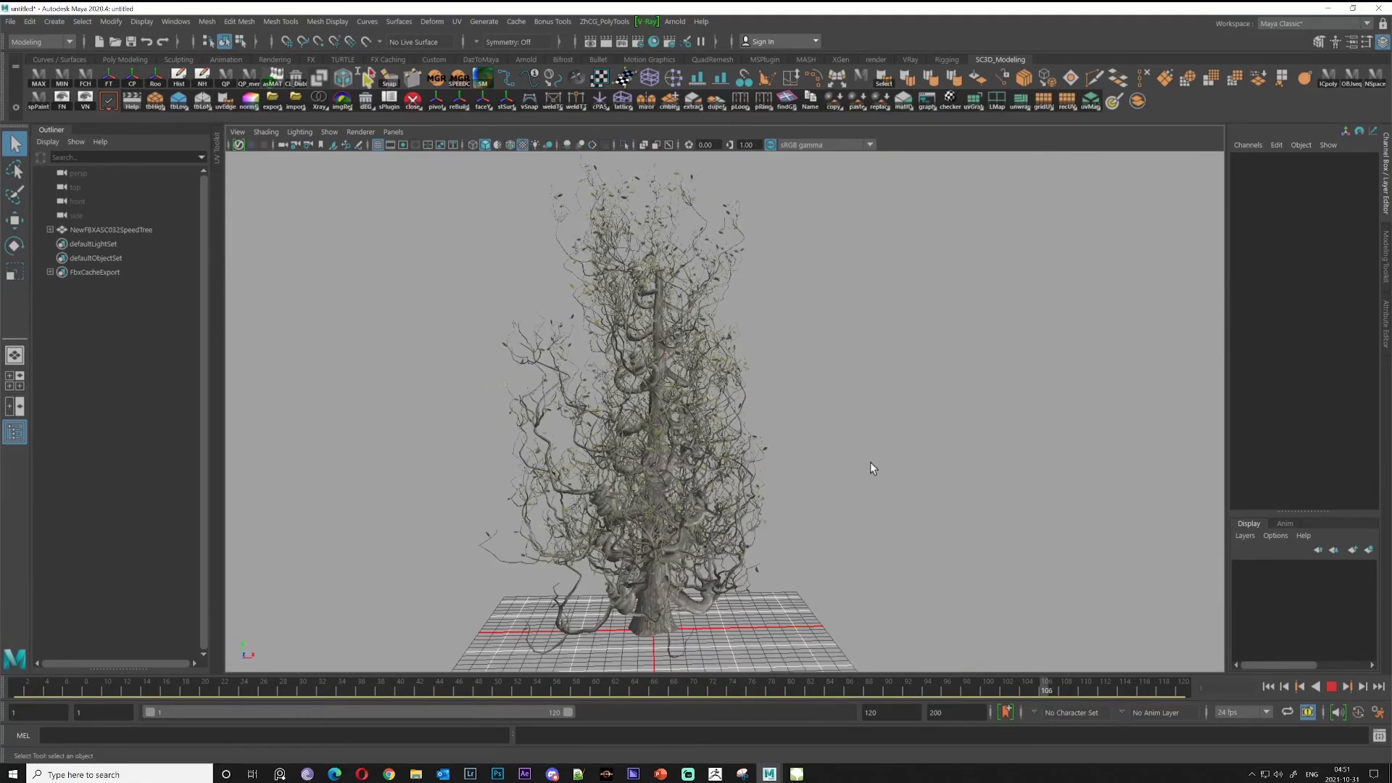
click(1330, 686)
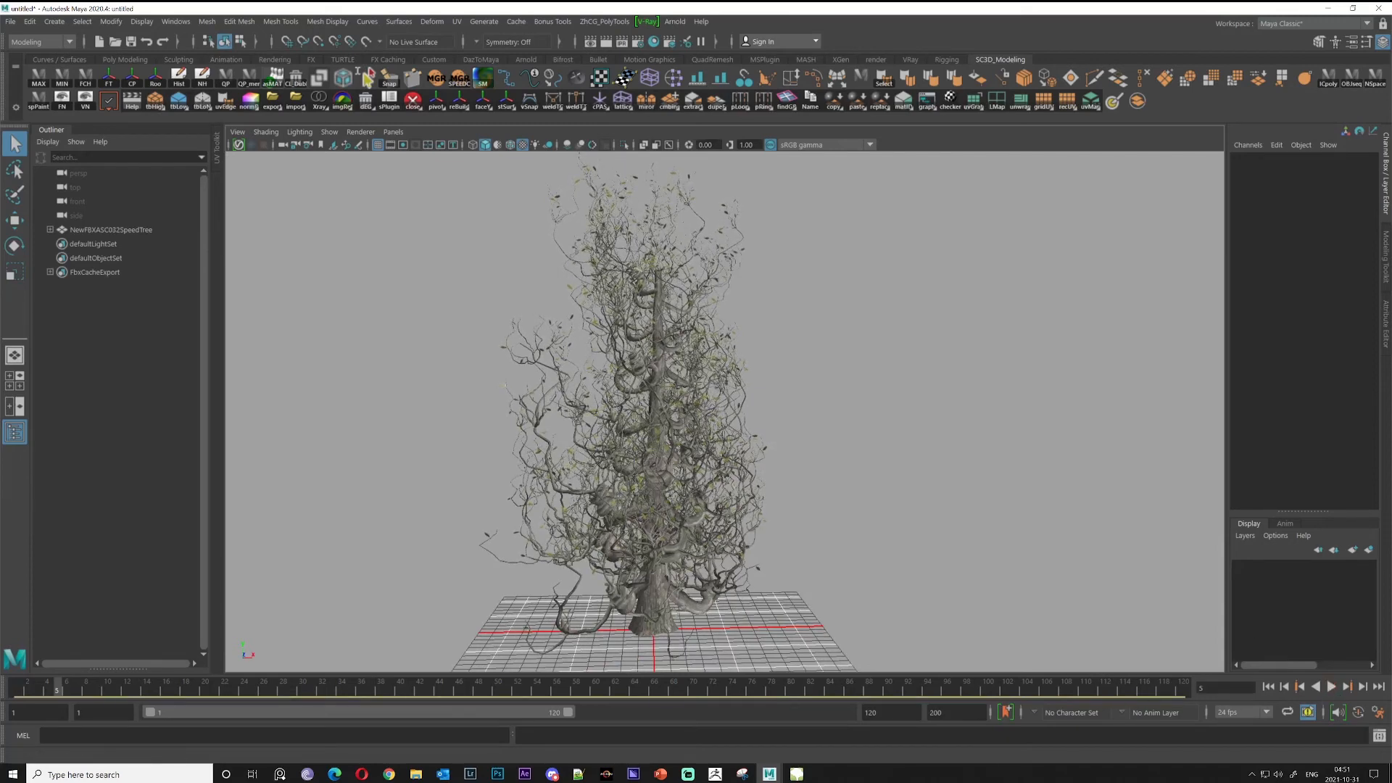